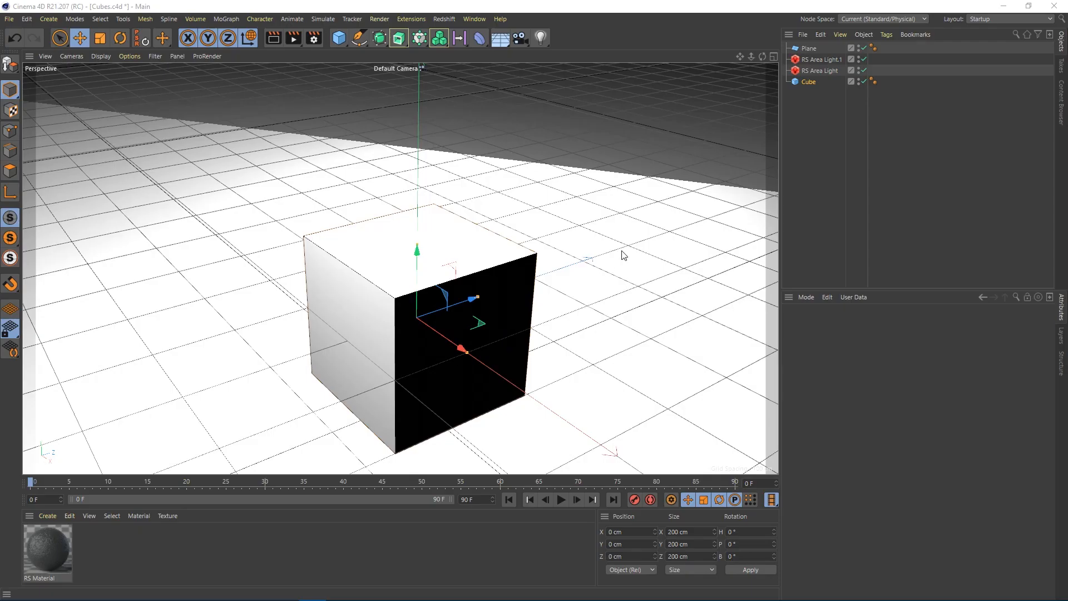
Open the Redshift RenderView to preview the cube from a closer view.
{"action": "middle_click", "coordinate": [475, 226]}
{"action": "middle_click", "coordinate": [308, 195]}
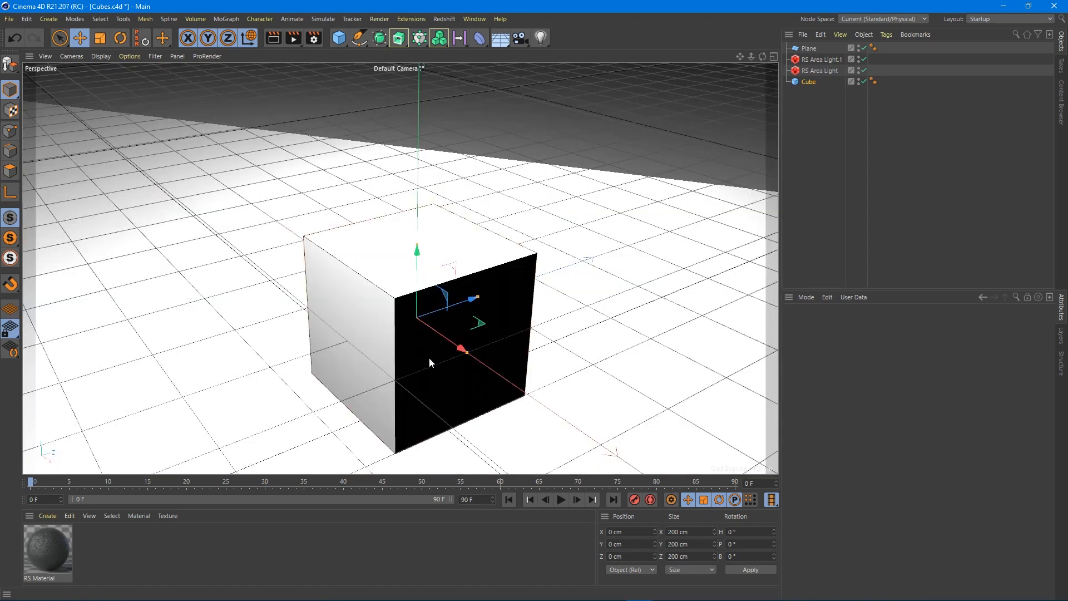
{"action": "scroll", "coordinate": [429, 357], "scroll_direction": "up", "scroll_amount": 3}
{"action": "middle_click_drag", "start_coordinate": [423, 341], "coordinate": [436, 284], "text": "alt"}
{"action": "left_click", "coordinate": [809, 82]}
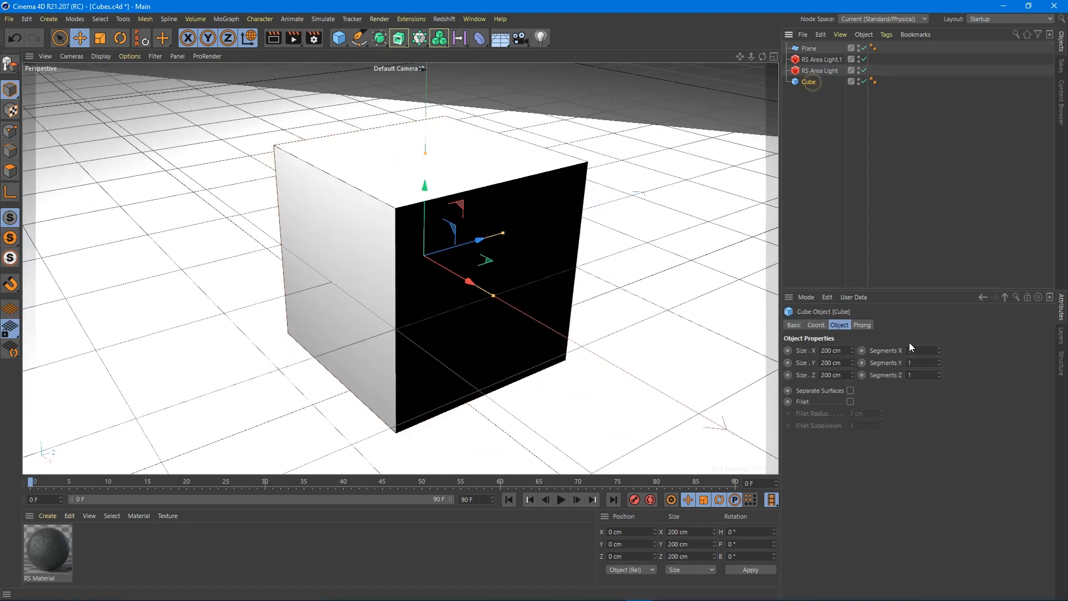
{"action": "left_click", "coordinate": [444, 19]}
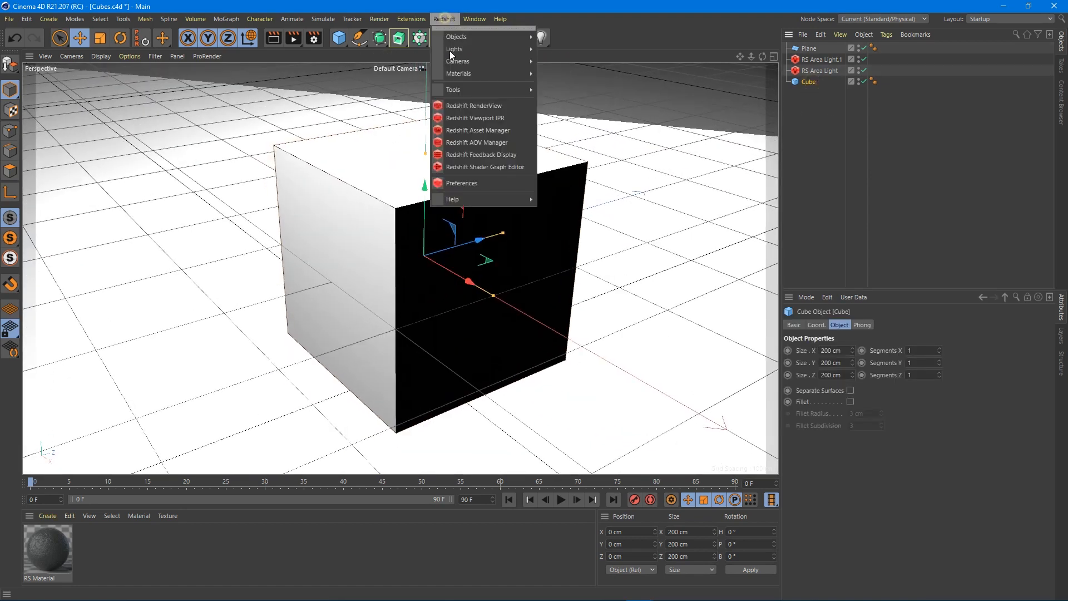
{"action": "left_click", "coordinate": [468, 102]}
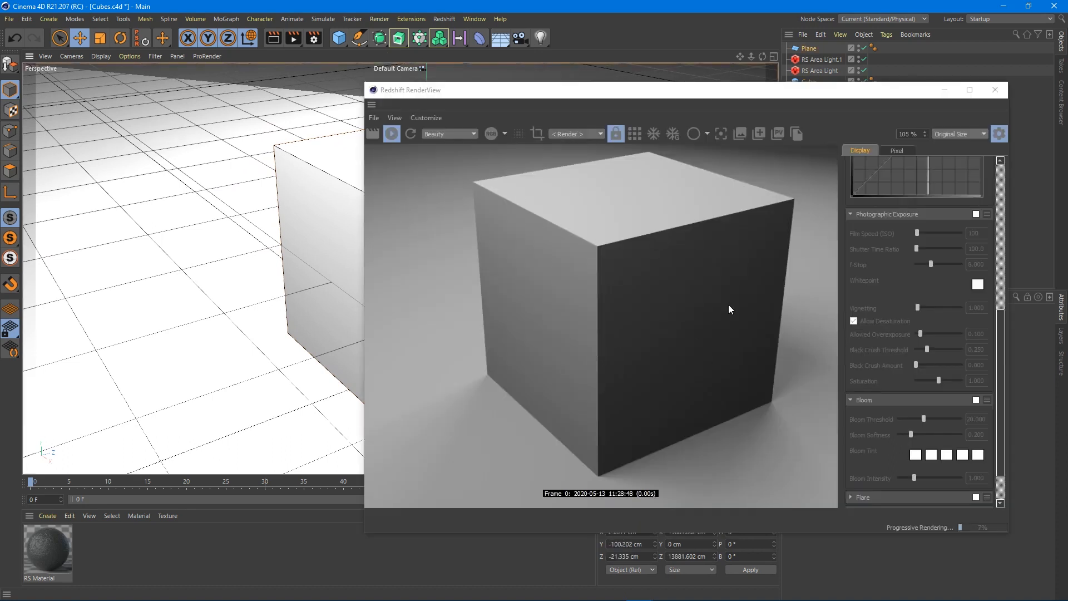
{"action": "left_click_drag", "start_coordinate": [705, 97], "coordinate": [468, 75]}
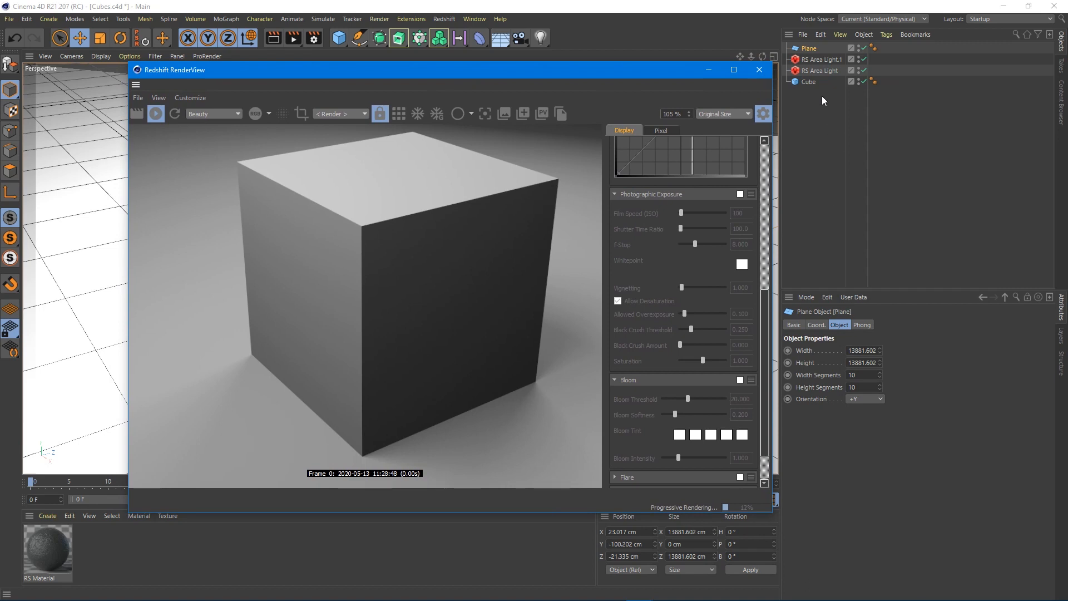
Enable the cube's fillet and set its radius to 1 cm.
{"action": "left_click", "coordinate": [808, 82]}
{"action": "left_click", "coordinate": [851, 400]}
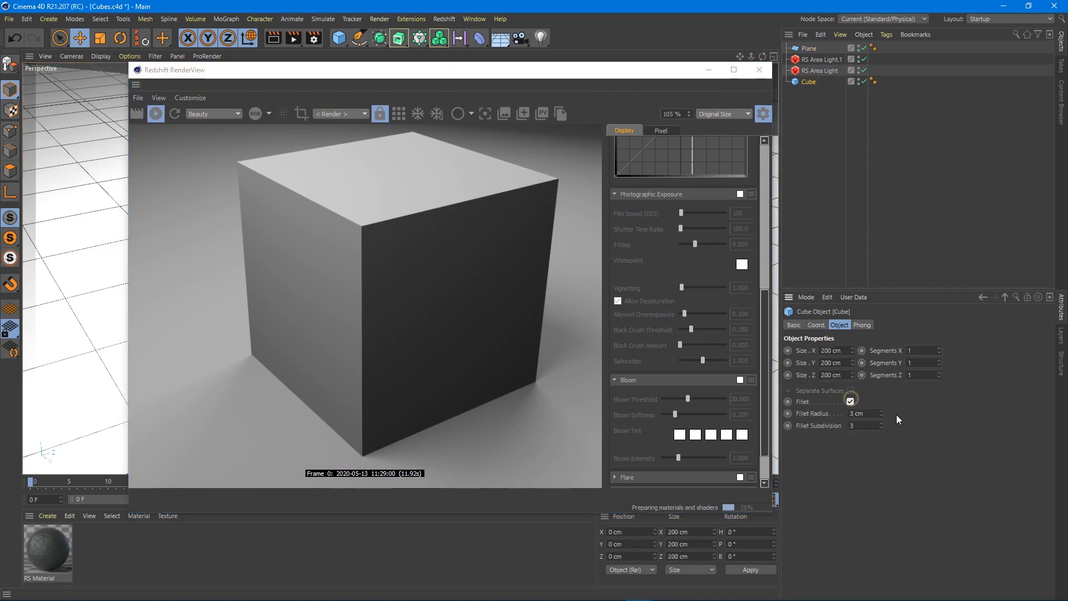
{"action": "double_click", "coordinate": [869, 413]}
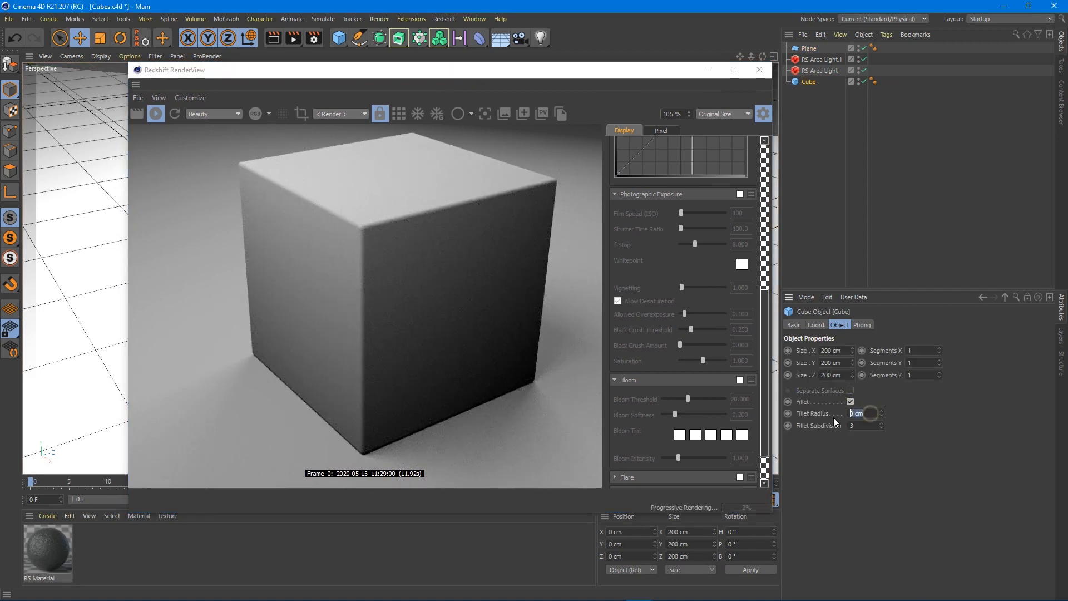
{"action": "type", "text": "1"}
{"action": "key", "text": "Return"}
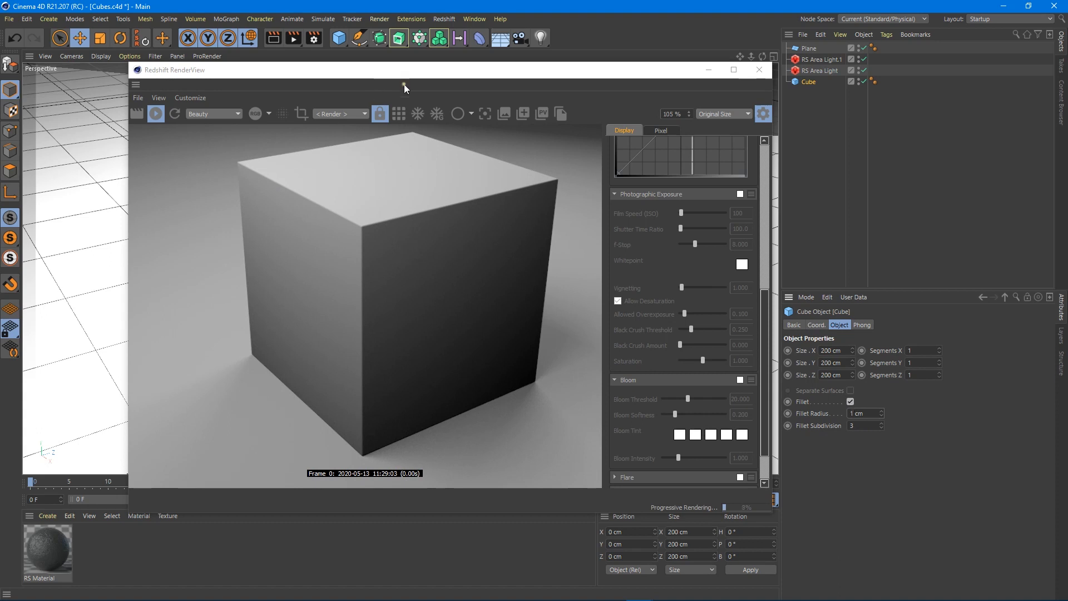
Compare the filleted cube in the viewport and the render, and turn the cube's fillet off.
{"action": "left_click_drag", "start_coordinate": [403, 84], "coordinate": [597, 107]}
{"action": "left_click", "coordinate": [101, 56]}
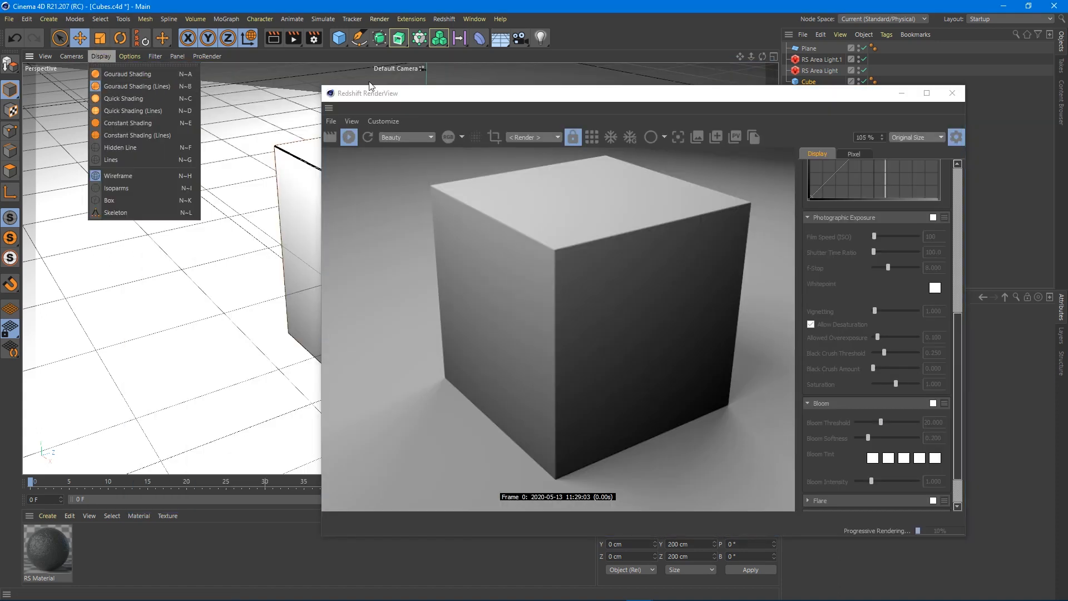
{"action": "left_click", "coordinate": [423, 95]}
{"action": "left_click_drag", "start_coordinate": [526, 99], "coordinate": [642, 129]}
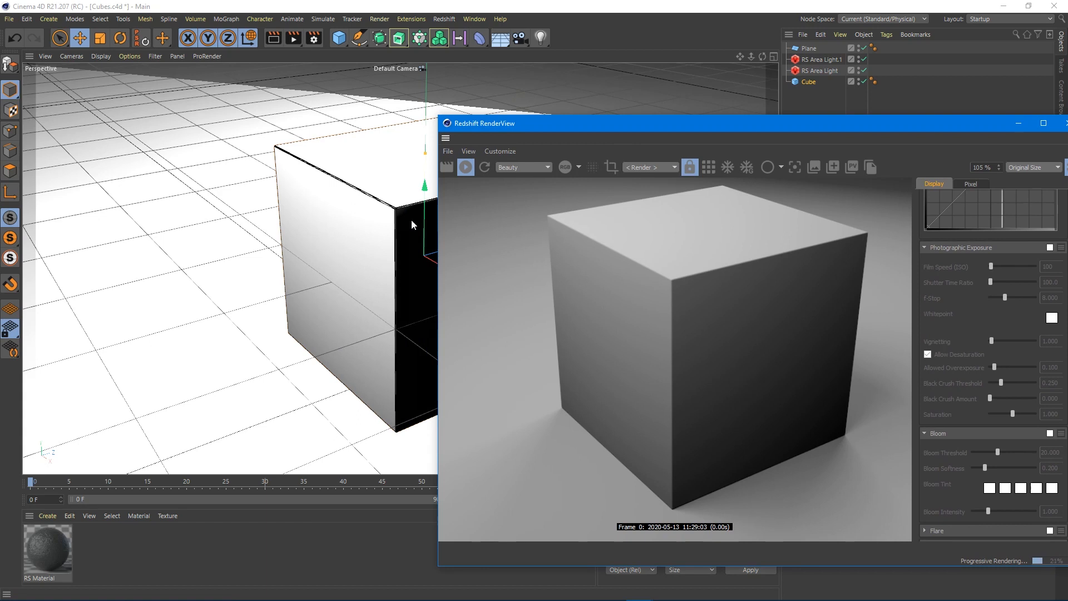
{"action": "left_click_drag", "start_coordinate": [689, 131], "coordinate": [338, 95]}
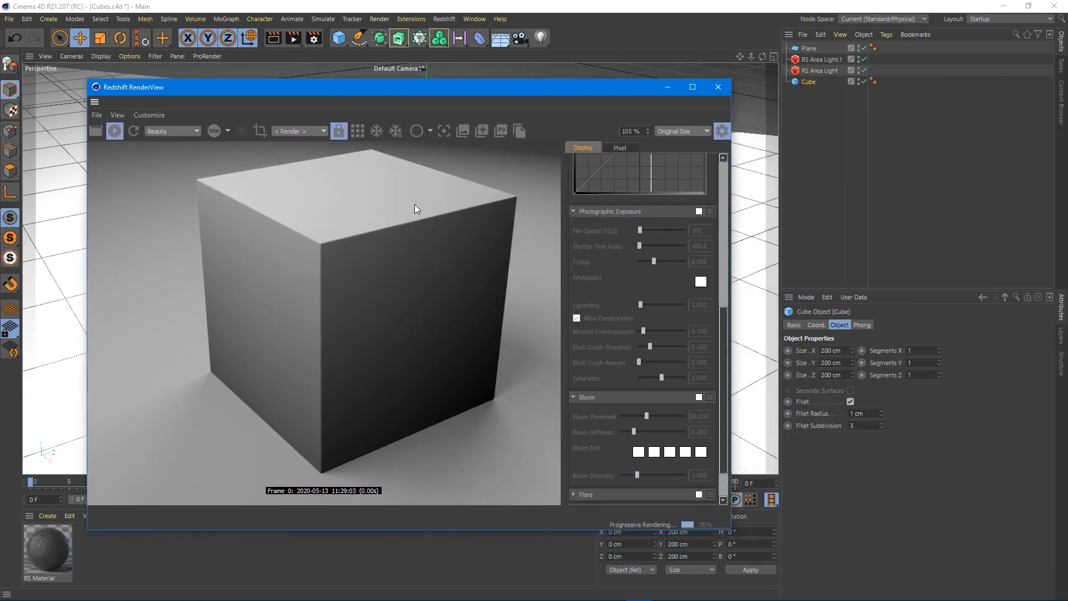
{"action": "left_click_drag", "start_coordinate": [402, 98], "coordinate": [653, 108]}
{"action": "left_click", "coordinate": [842, 402]}
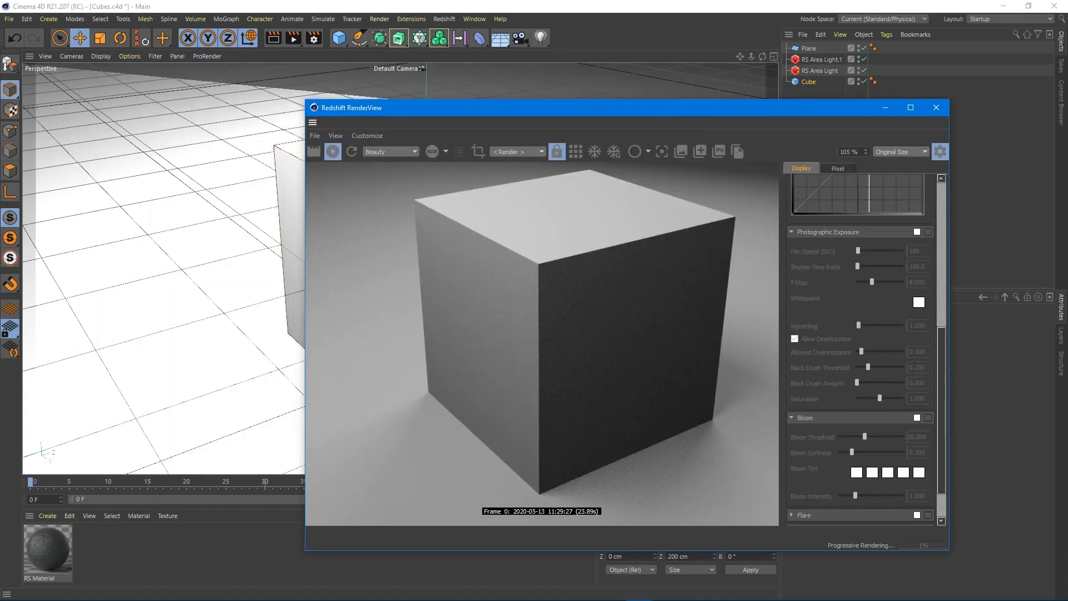
Create a new Redshift material and apply it to the cube.
{"action": "left_click", "coordinate": [47, 515]}
{"action": "mouse_move", "coordinate": [62, 417]}
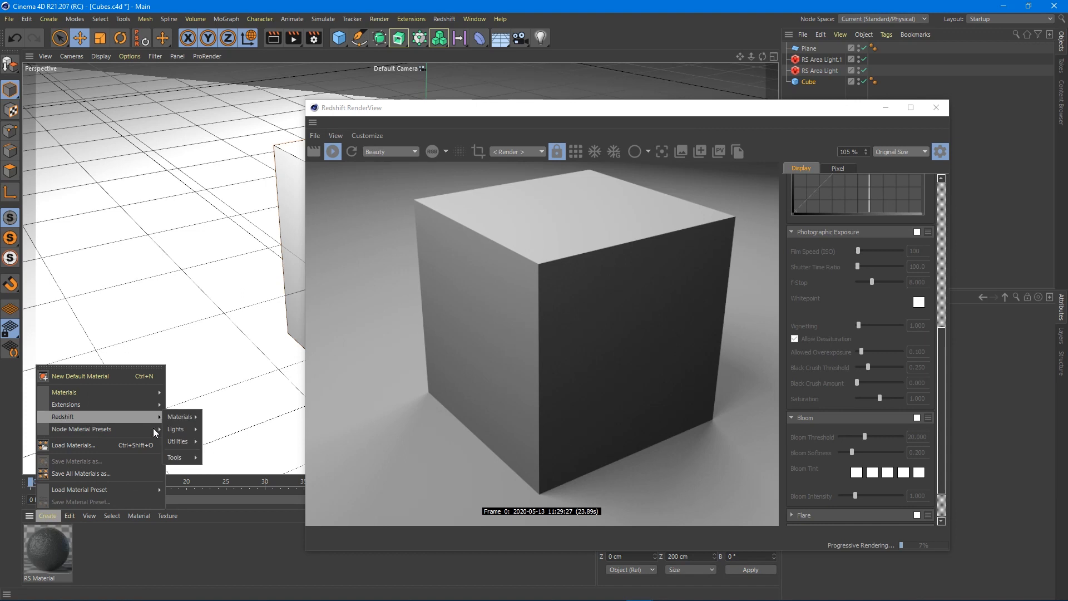
{"action": "mouse_move", "coordinate": [180, 416]}
{"action": "left_click", "coordinate": [222, 418]}
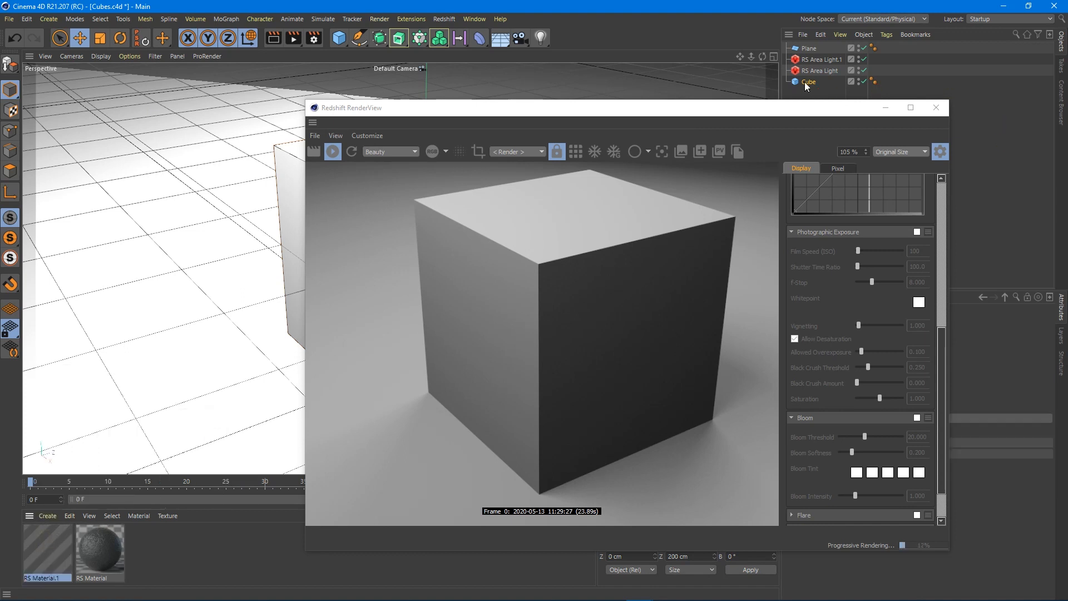
{"action": "left_click_drag", "start_coordinate": [805, 86], "coordinate": [807, 82]}
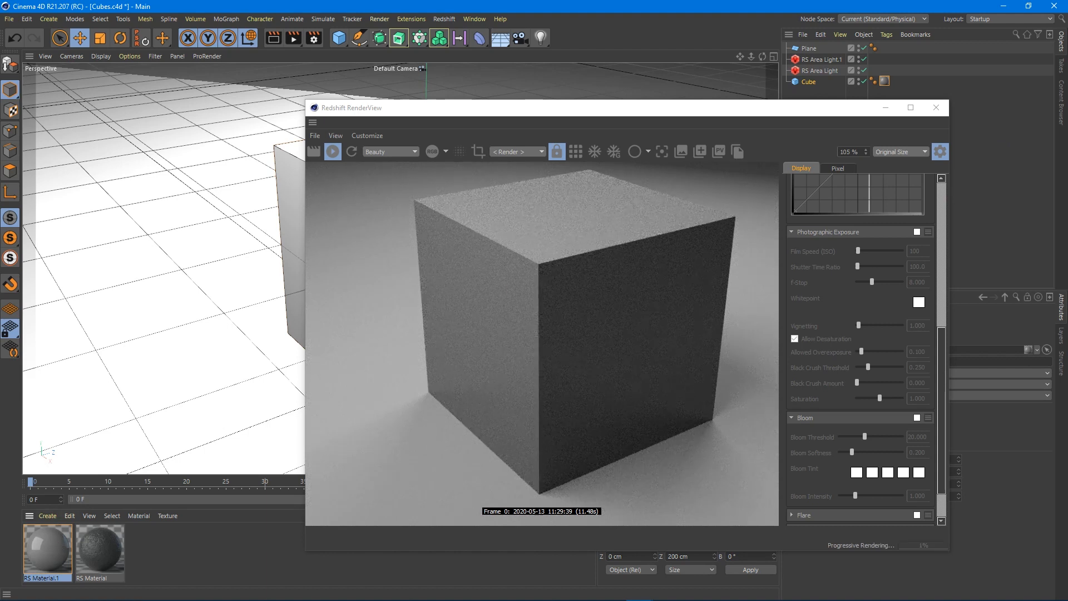
Open the new material's shader graph and arrange it beside the render view.
{"action": "left_click_drag", "start_coordinate": [0, 92], "coordinate": [381, 108]}
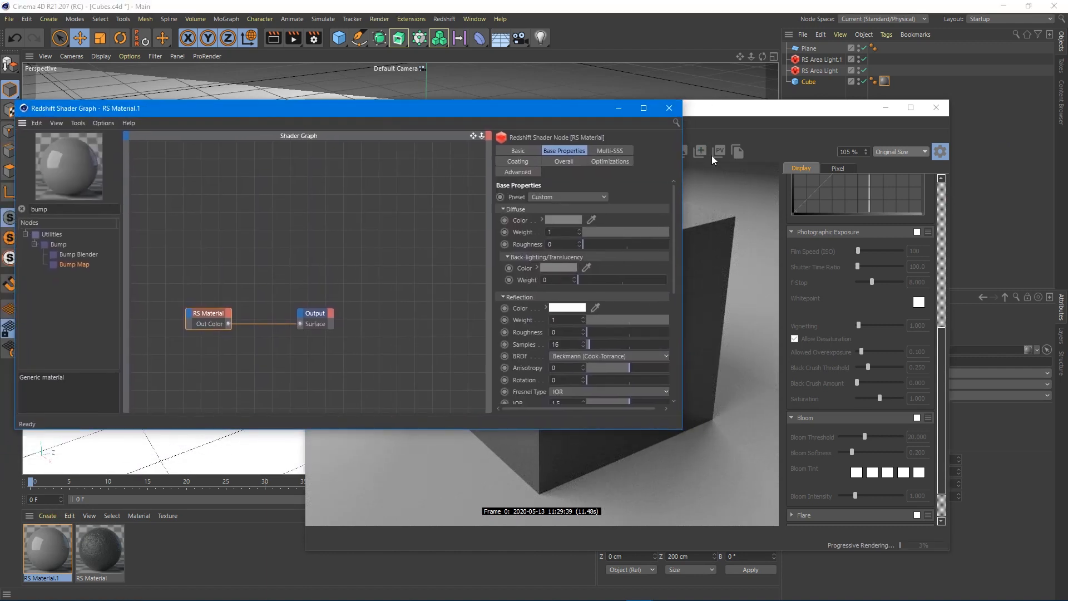
{"action": "left_click_drag", "start_coordinate": [714, 113], "coordinate": [1013, 83]}
{"action": "left_click_drag", "start_coordinate": [480, 116], "coordinate": [469, 137]}
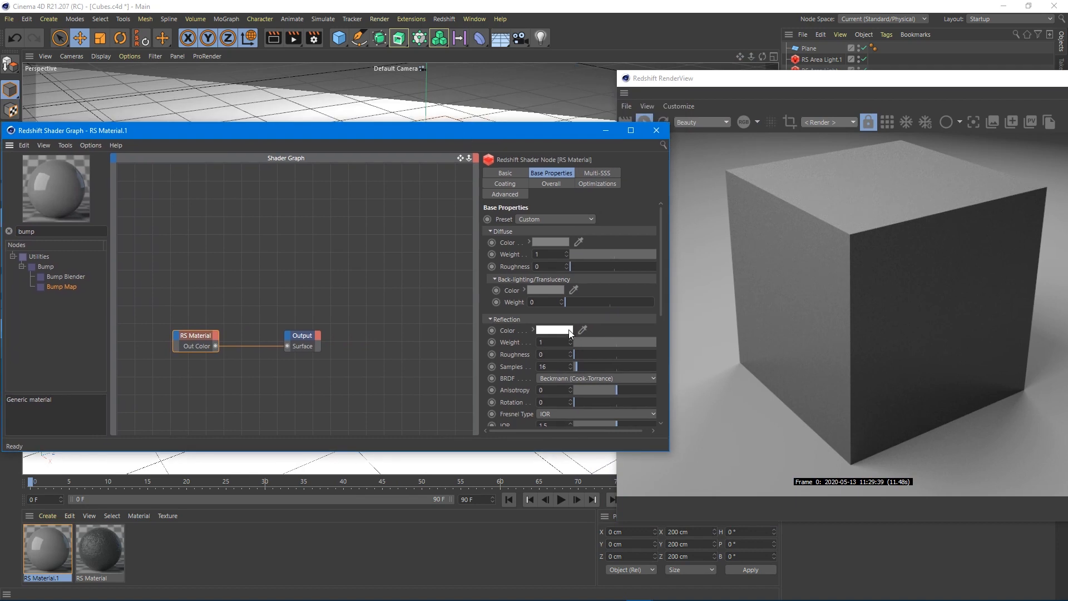
Set the material's diffuse color to a medium teal blue.
{"action": "left_click", "coordinate": [548, 243]}
{"action": "left_click", "coordinate": [497, 263]}
{"action": "left_click", "coordinate": [506, 263]}
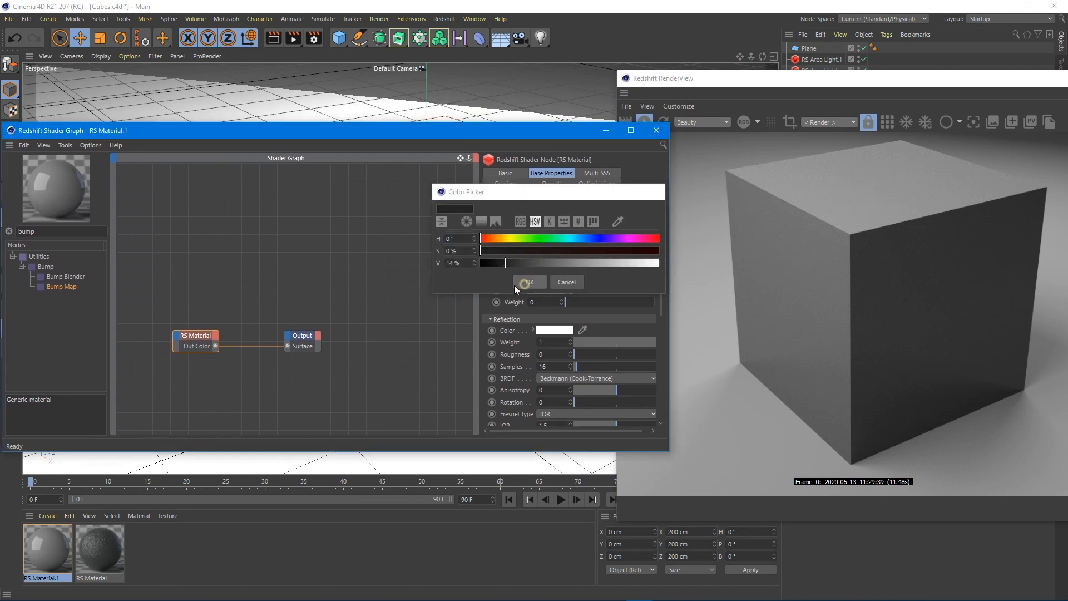
{"action": "left_click", "coordinate": [515, 283]}
{"action": "left_click", "coordinate": [545, 241]}
{"action": "left_click", "coordinate": [568, 240]}
{"action": "left_click", "coordinate": [540, 253]}
{"action": "left_click", "coordinate": [522, 283]}
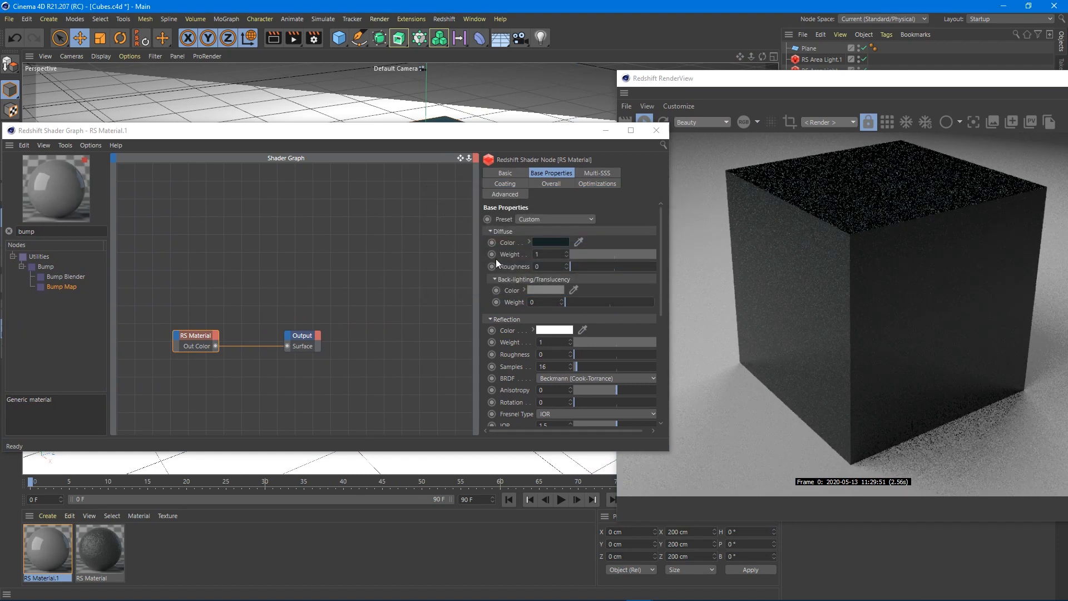
{"action": "left_click", "coordinate": [548, 243]}
{"action": "left_click", "coordinate": [582, 265]}
{"action": "left_click", "coordinate": [527, 284]}
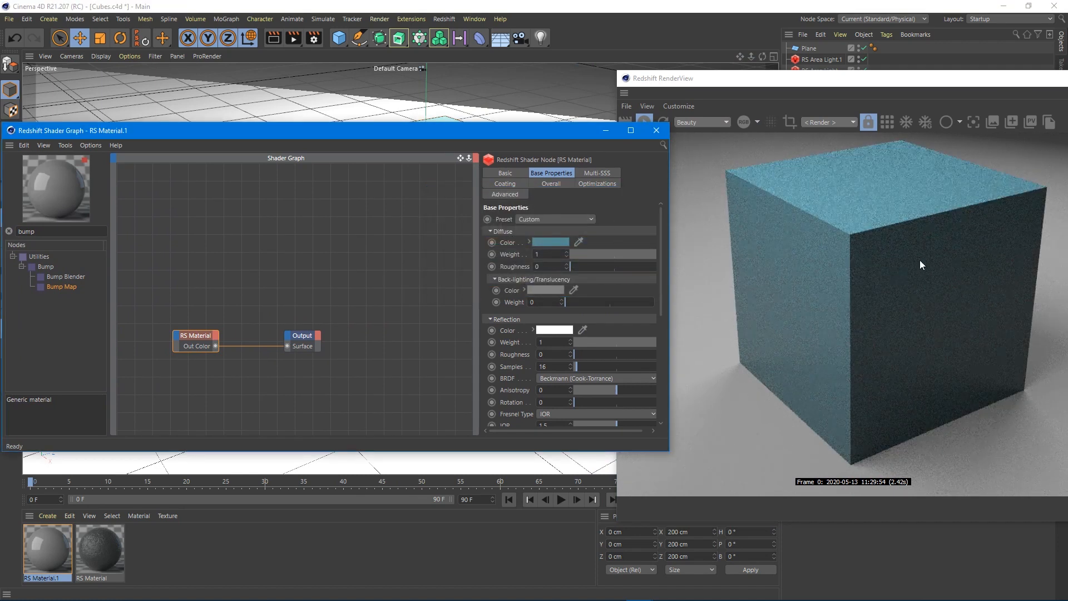
Search the nodes for "round", add a Round Corners node to the shader graph, and clear the search to browse the Utilities nodes.
{"action": "left_click_drag", "start_coordinate": [237, 131], "coordinate": [266, 131]}
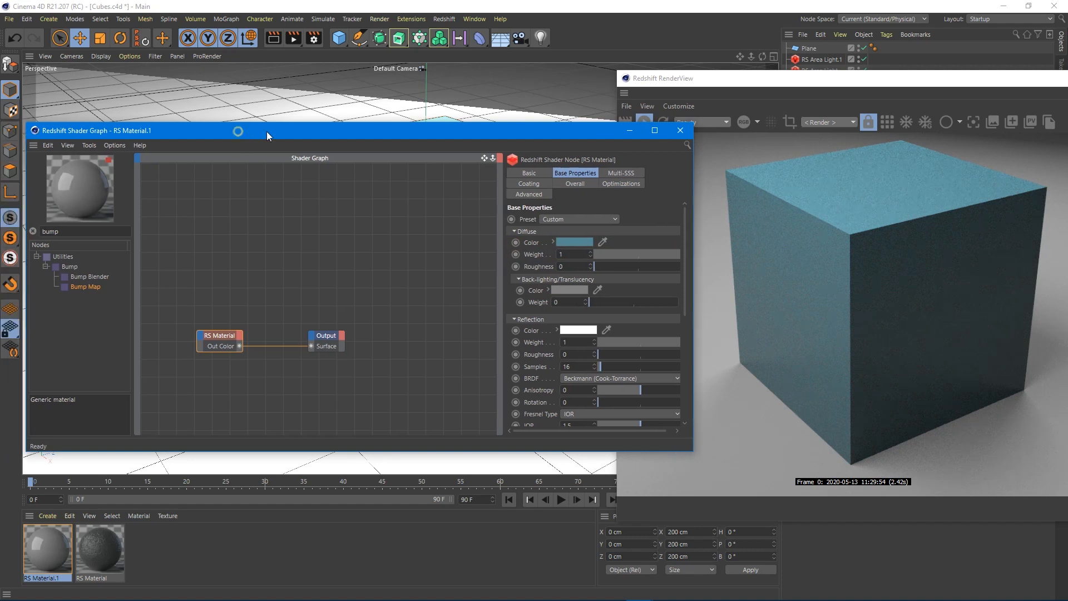
{"action": "double_click", "coordinate": [55, 230]}
{"action": "type", "text": "round"}
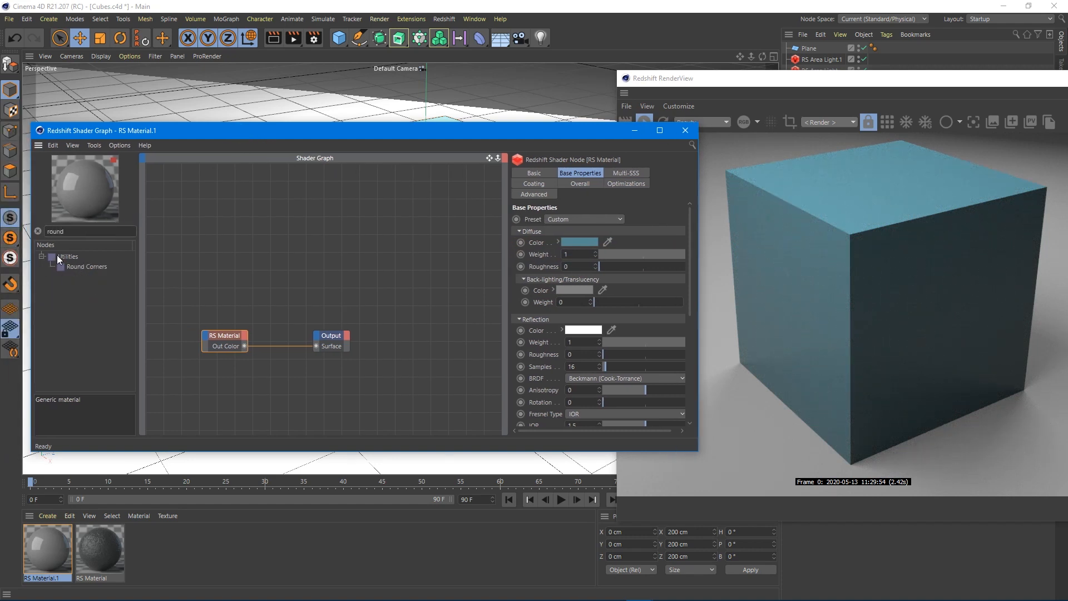
{"action": "left_click_drag", "start_coordinate": [65, 269], "coordinate": [198, 268]}
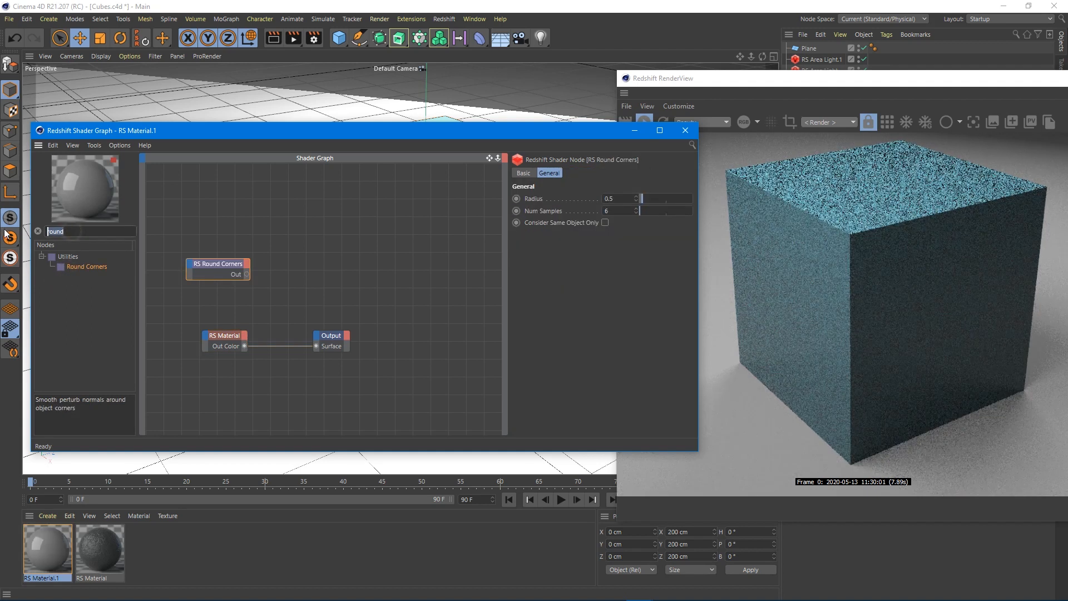
{"action": "left_click", "coordinate": [38, 231]}
{"action": "left_click", "coordinate": [40, 276]}
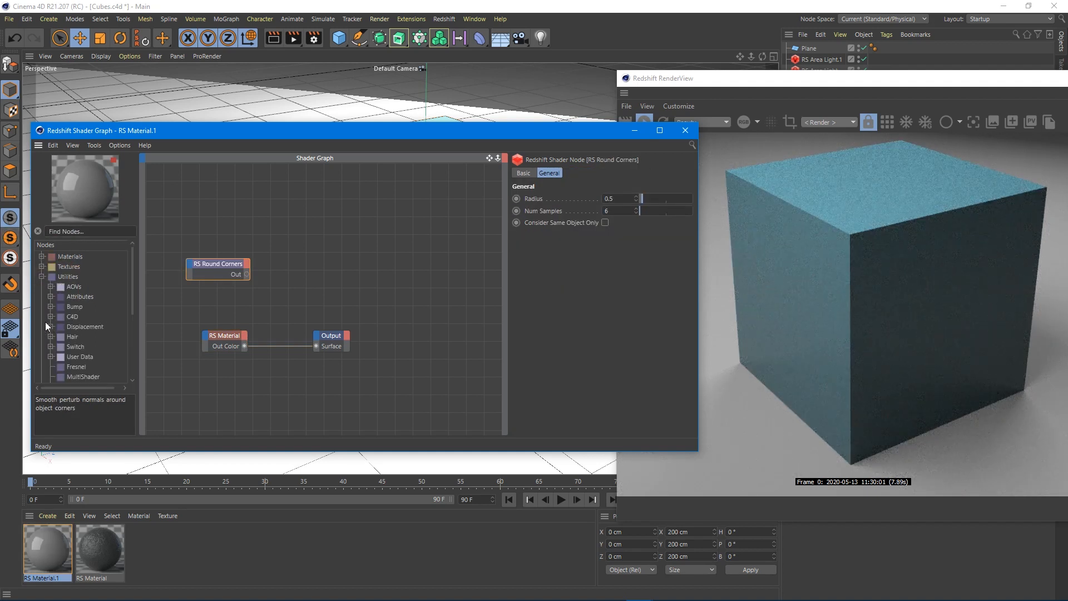
{"action": "scroll", "coordinate": [44, 371], "scroll_direction": "down", "scroll_amount": 4}
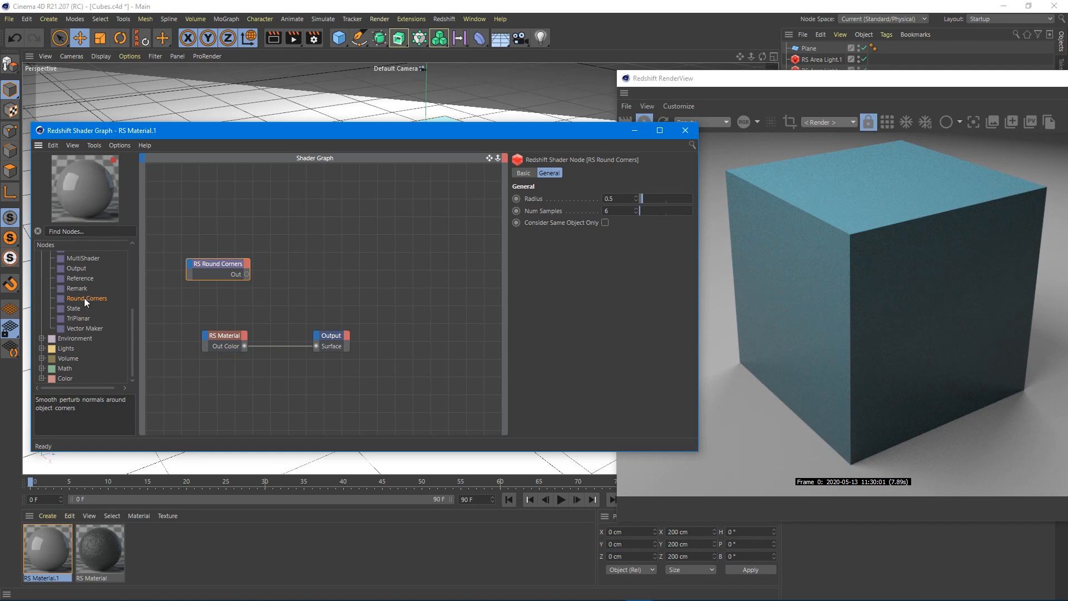
{"action": "scroll", "coordinate": [244, 275], "scroll_direction": "up", "scroll_amount": 1}
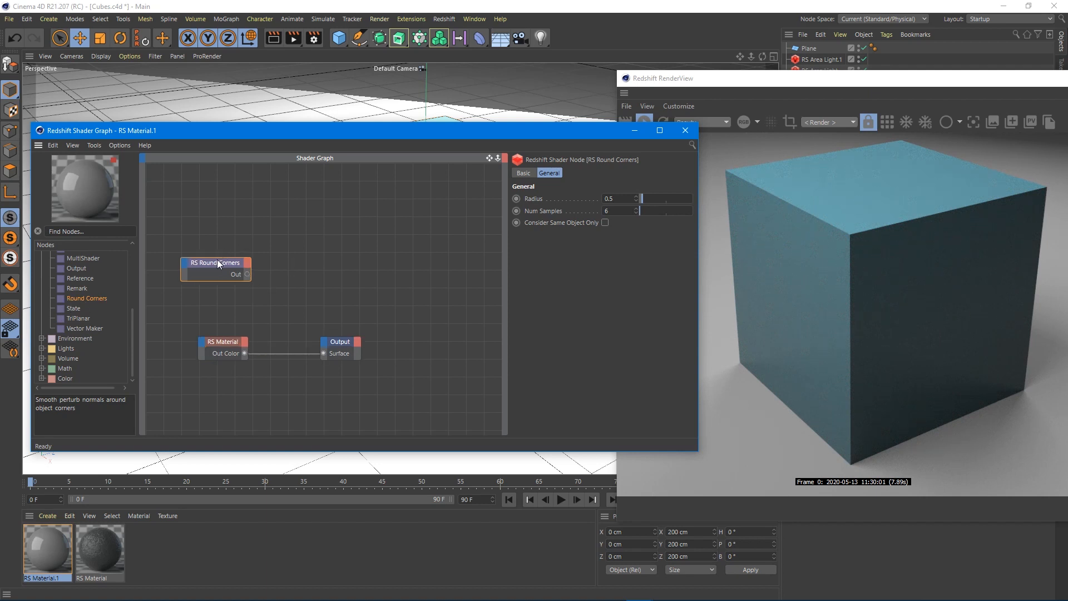
Connect the Round Corners node directly to the output's Surface and set its radius to about 2.34.
{"action": "left_click_drag", "start_coordinate": [248, 274], "coordinate": [324, 352]}
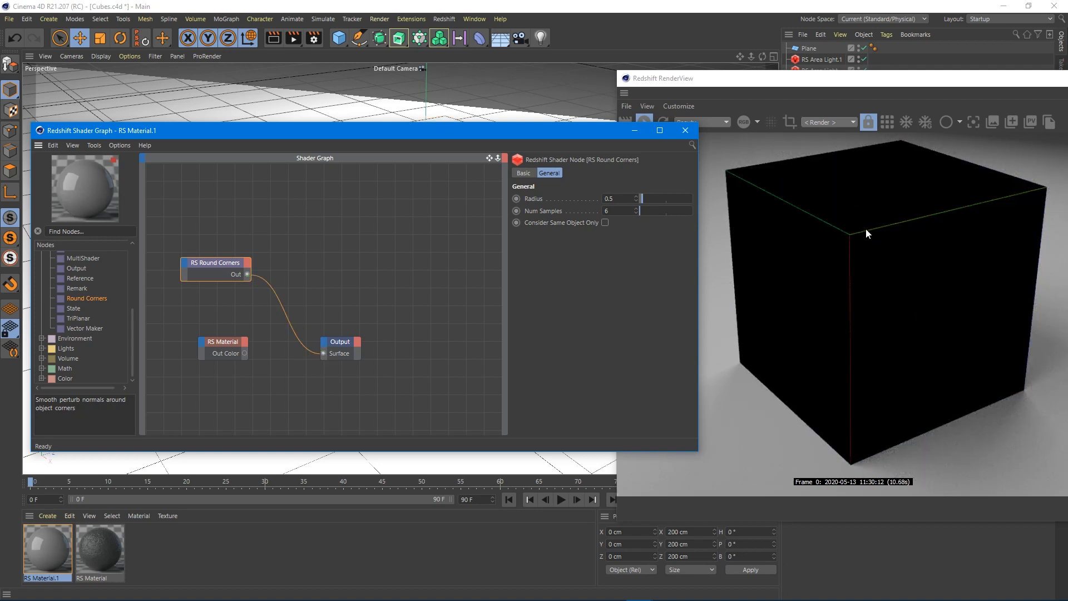
{"action": "left_click_drag", "start_coordinate": [215, 267], "coordinate": [208, 279]}
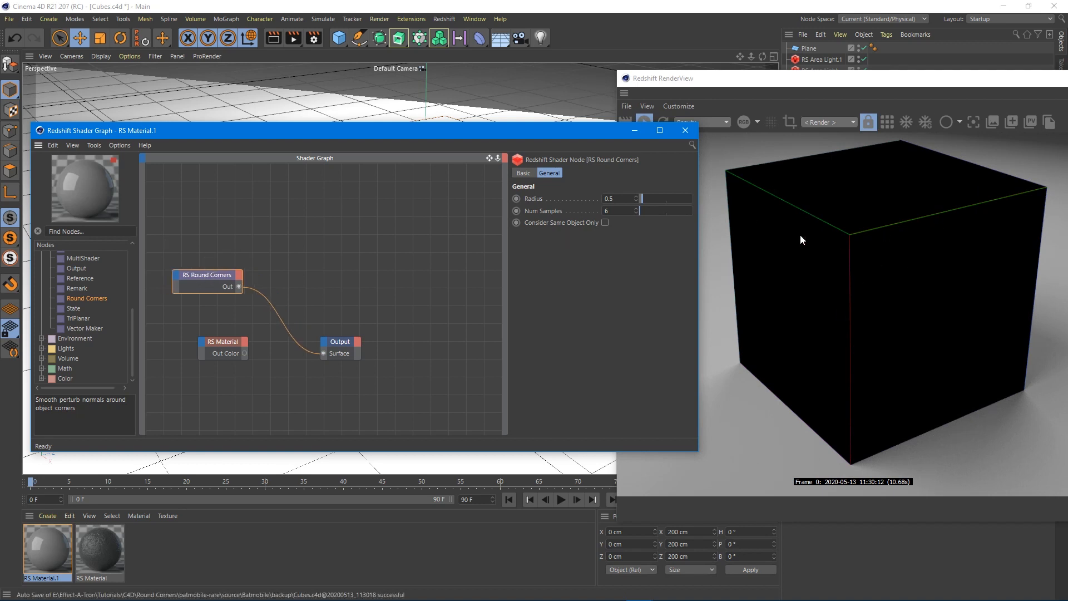
{"action": "left_click_drag", "start_coordinate": [641, 199], "coordinate": [683, 200]}
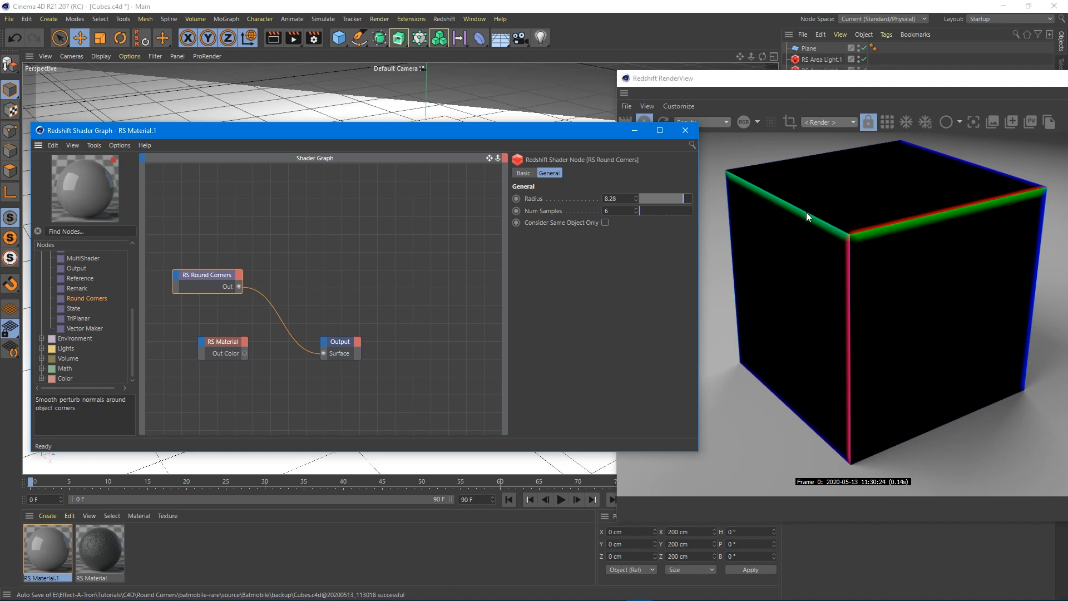
{"action": "left_click_drag", "start_coordinate": [678, 198], "coordinate": [650, 195]}
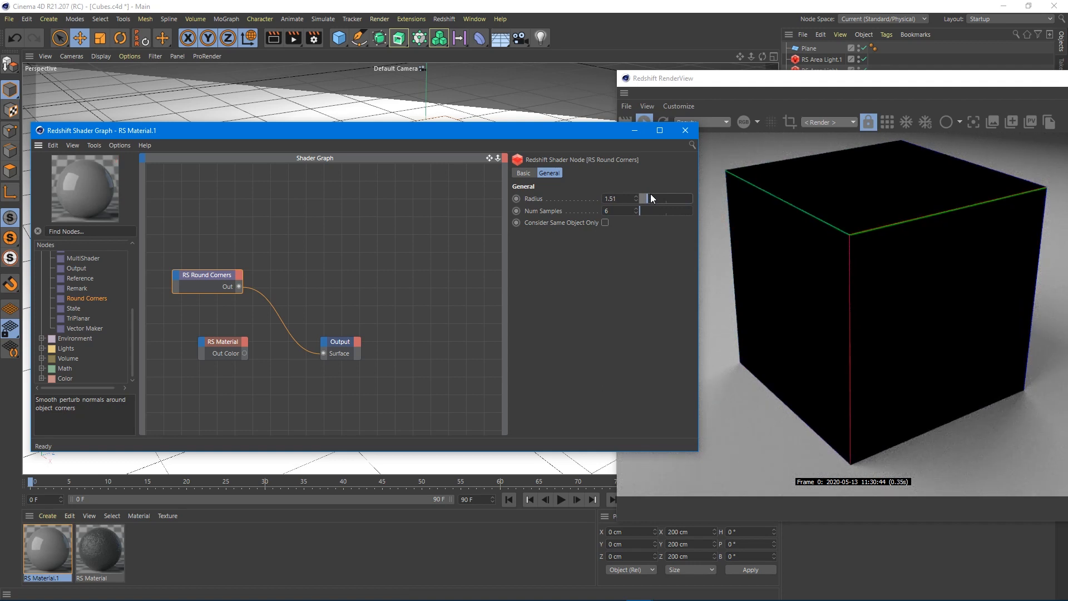
{"action": "left_click", "coordinate": [650, 198]}
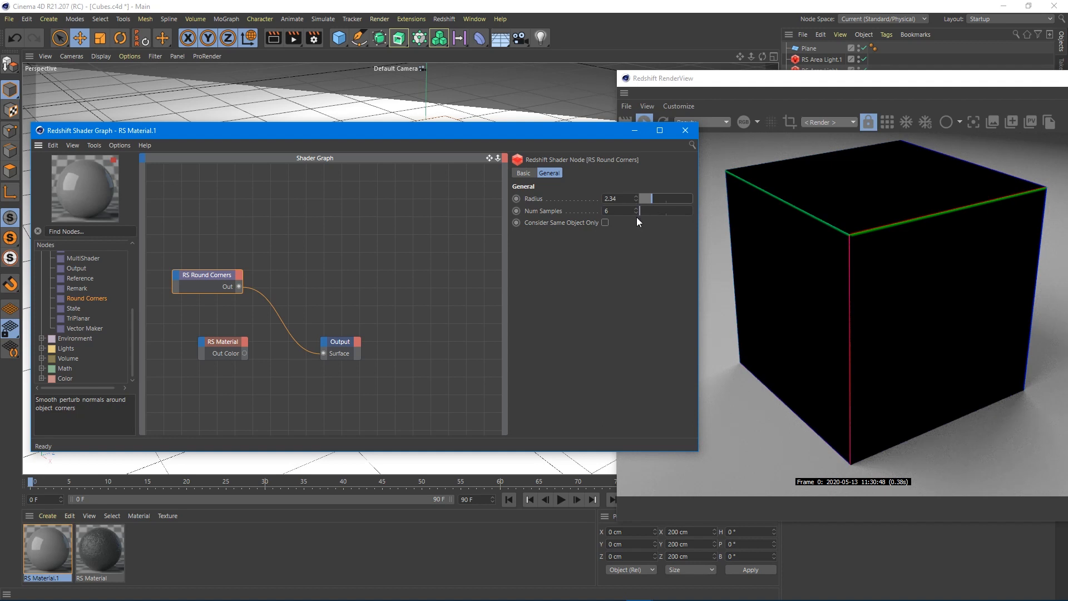
Connect Round Corners to the material's overall Bump Input and reconnect the material's Out Color to the output's Surface.
{"action": "left_click_drag", "start_coordinate": [561, 133], "coordinate": [471, 135]}
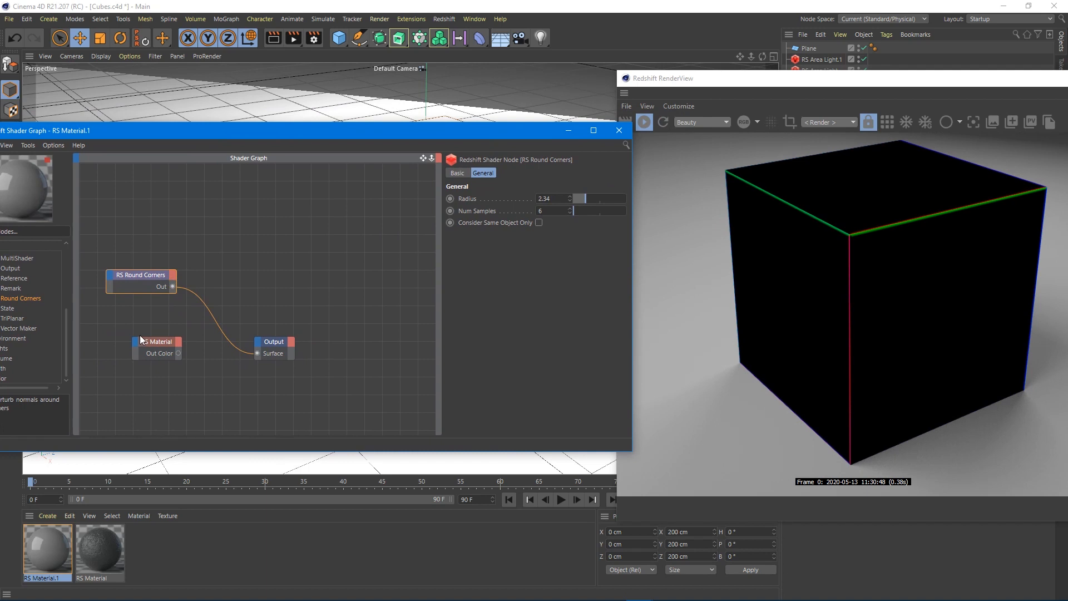
{"action": "left_click_drag", "start_coordinate": [173, 286], "coordinate": [135, 342]}
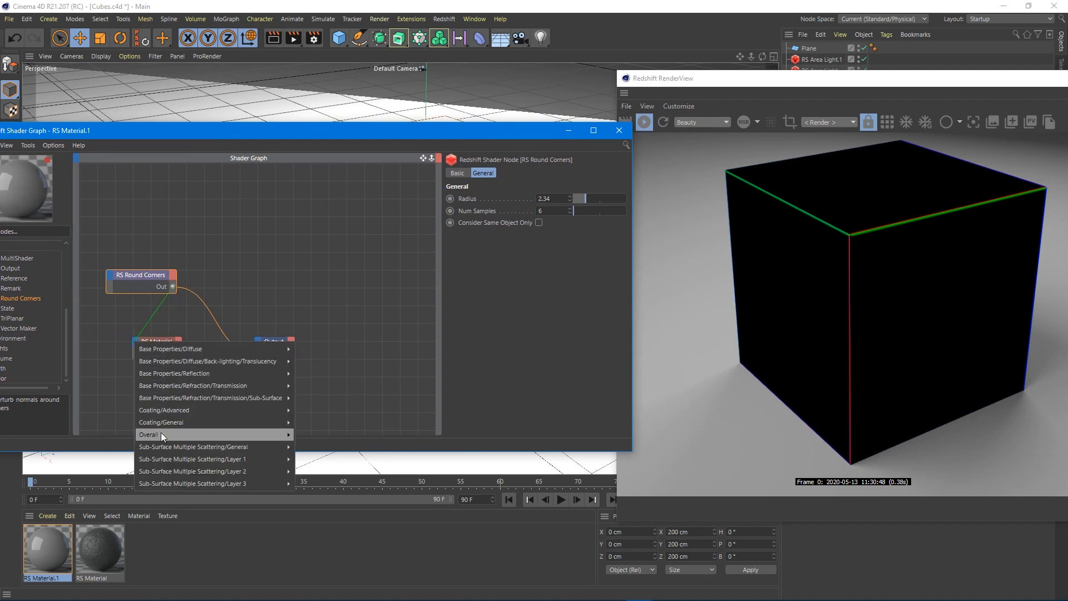
{"action": "mouse_move", "coordinate": [238, 436]}
{"action": "left_click", "coordinate": [306, 471]}
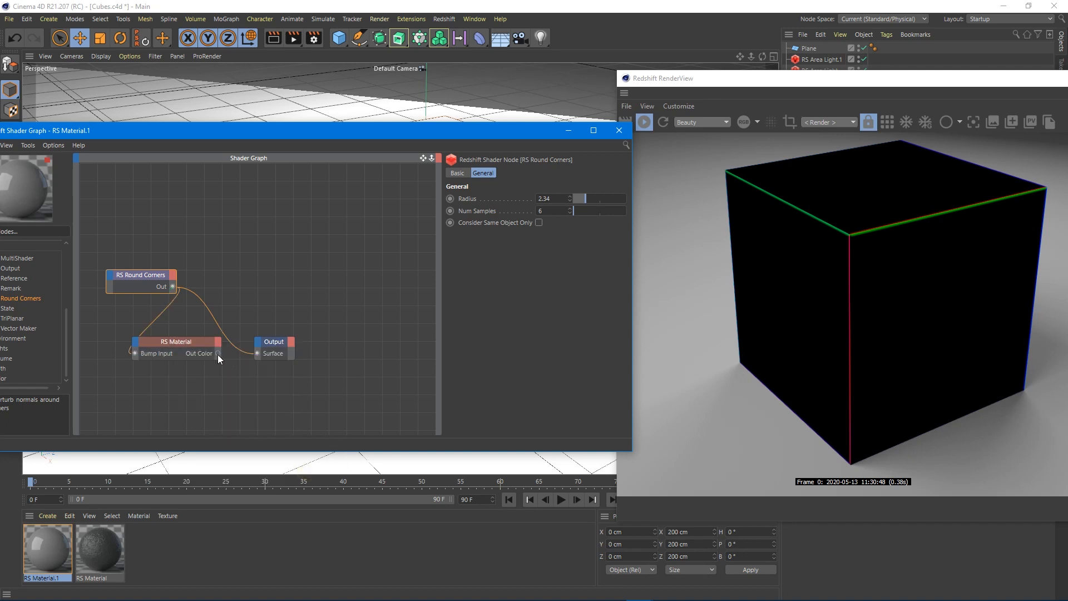
{"action": "left_click_drag", "start_coordinate": [255, 352], "coordinate": [257, 352]}
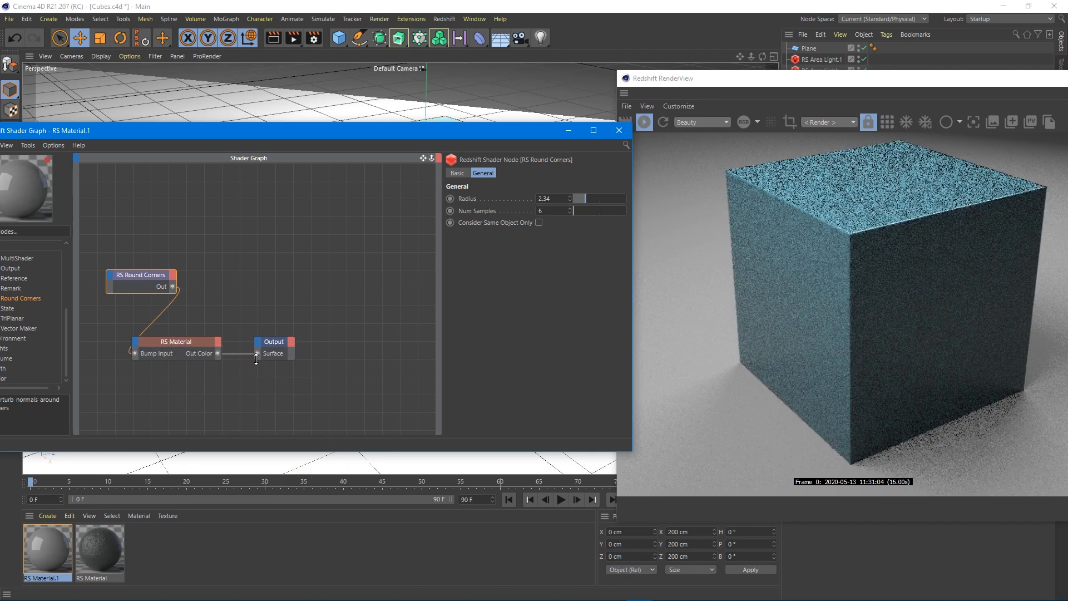
{"action": "left_click", "coordinate": [166, 342]}
{"action": "left_click", "coordinate": [140, 274]}
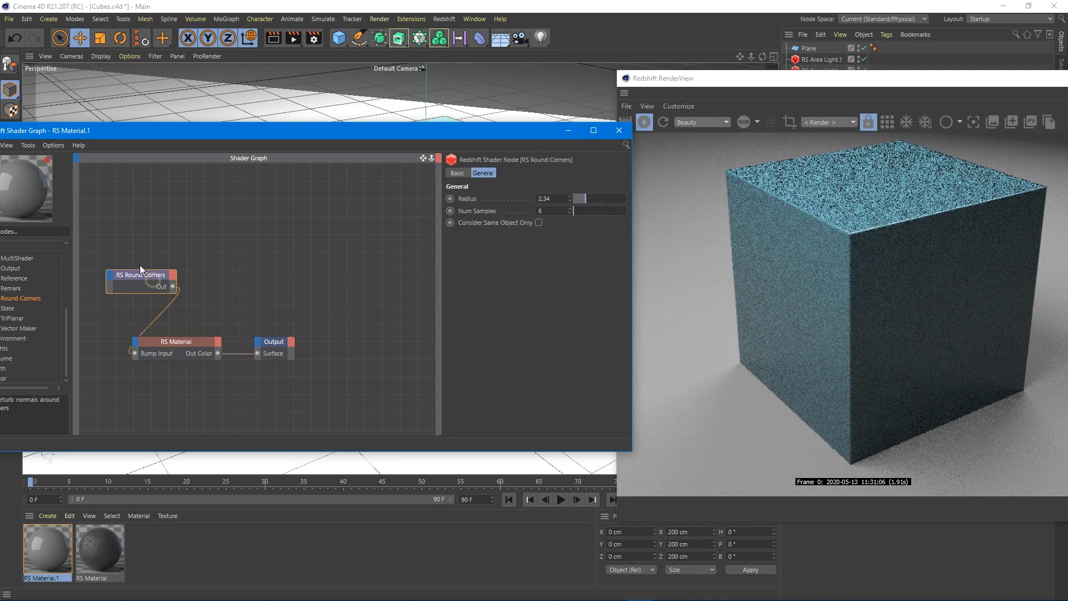
{"action": "left_click", "coordinate": [194, 342]}
{"action": "left_click", "coordinate": [276, 341]}
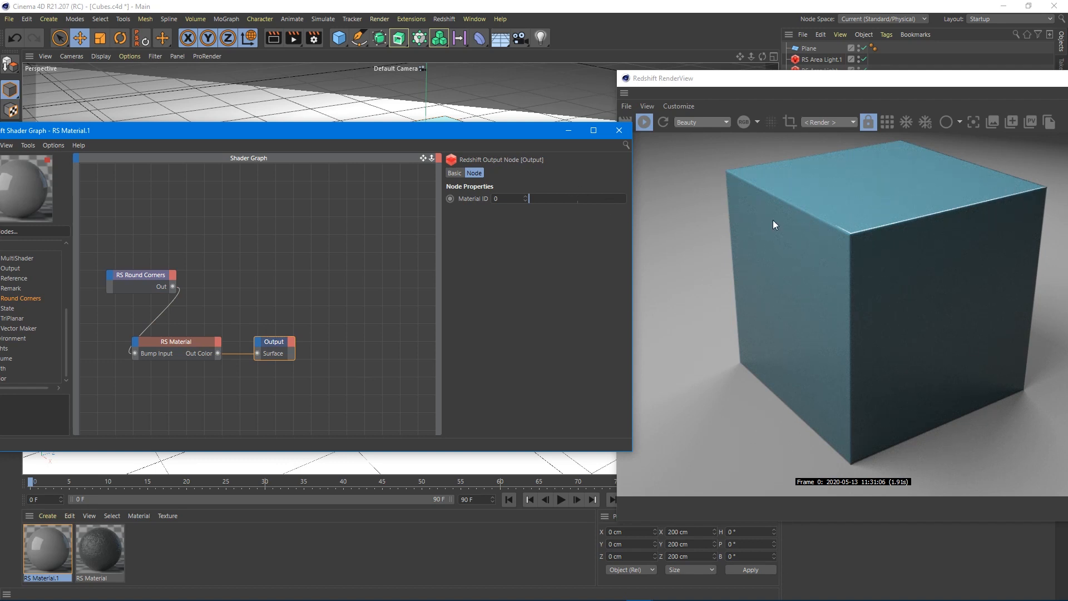
Reduce the Round Corners radius of the cube's material to about 0.78 and check the thinner edge highlight in the render.
{"action": "left_click", "coordinate": [159, 276]}
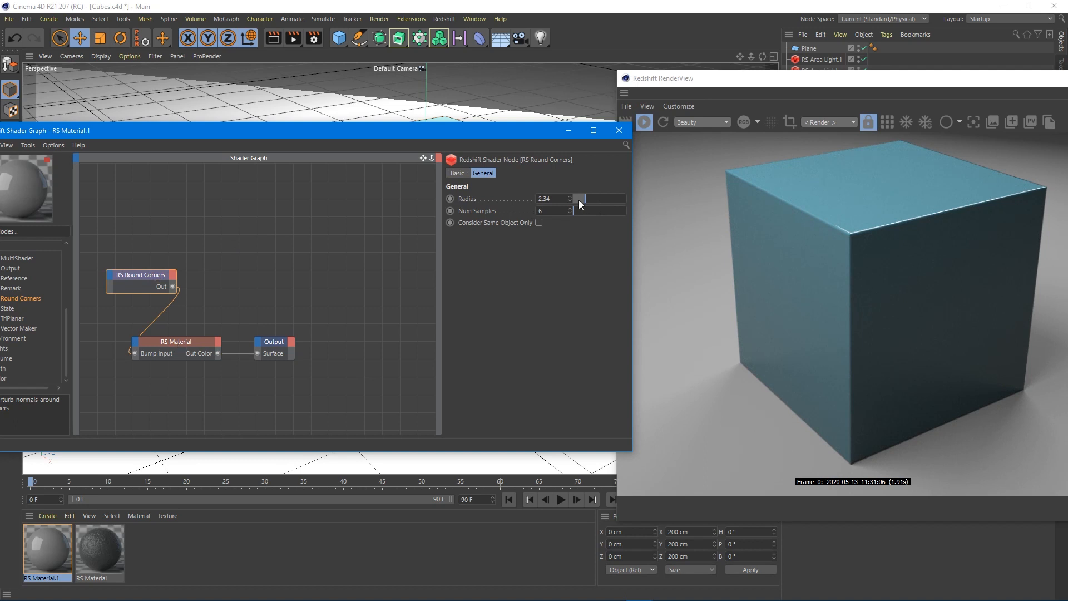
{"action": "left_click_drag", "start_coordinate": [583, 203], "coordinate": [577, 203]}
{"action": "scroll", "coordinate": [849, 239], "scroll_direction": "up", "scroll_amount": 3}
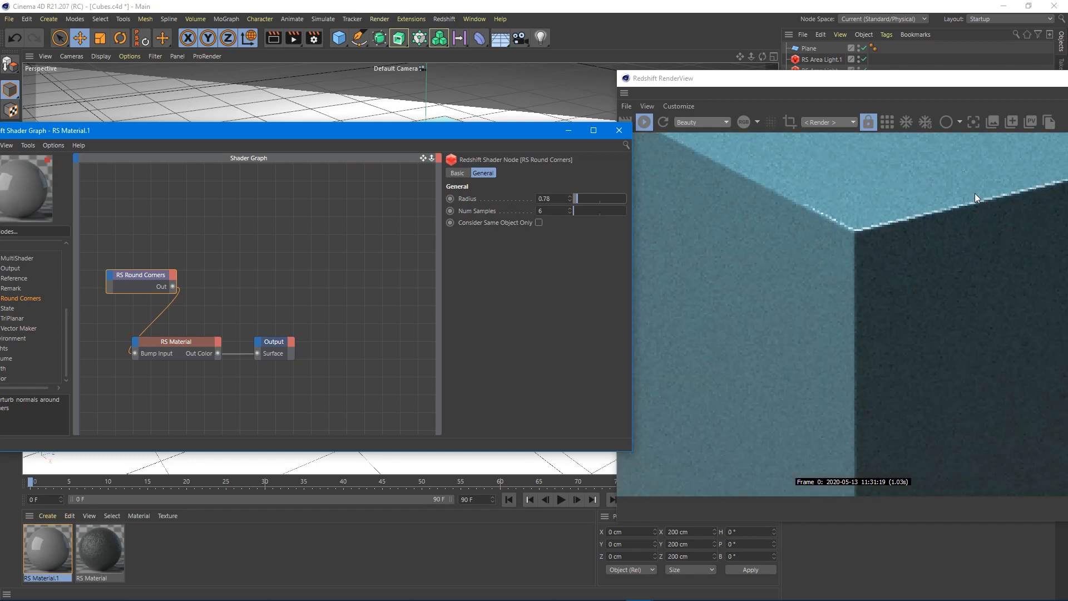
{"action": "scroll", "coordinate": [882, 317], "scroll_direction": "down", "scroll_amount": 5}
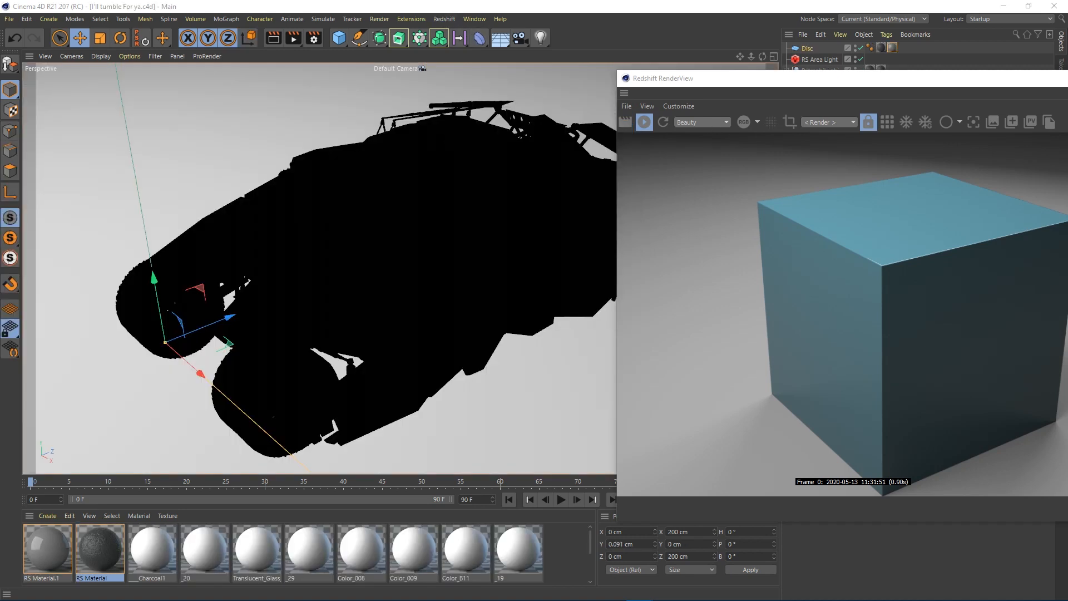
Start the interactive Redshift render of the armored vehicle scene.
{"action": "left_click", "coordinate": [645, 121]}
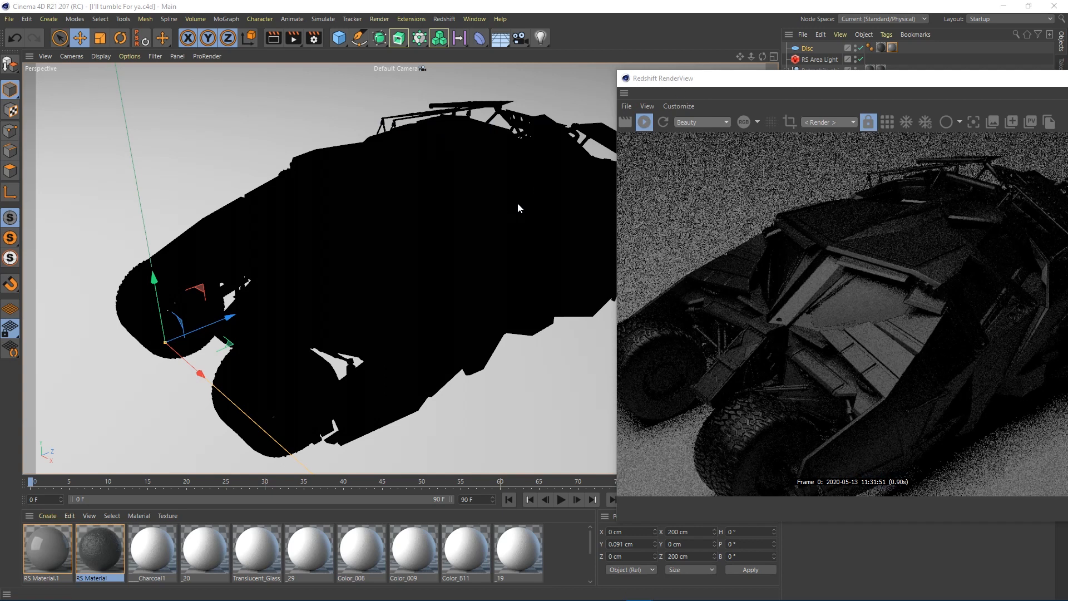
{"action": "scroll", "coordinate": [790, 312], "scroll_direction": "down", "scroll_amount": 2}
{"action": "left_click_drag", "start_coordinate": [854, 331], "coordinate": [824, 292]}
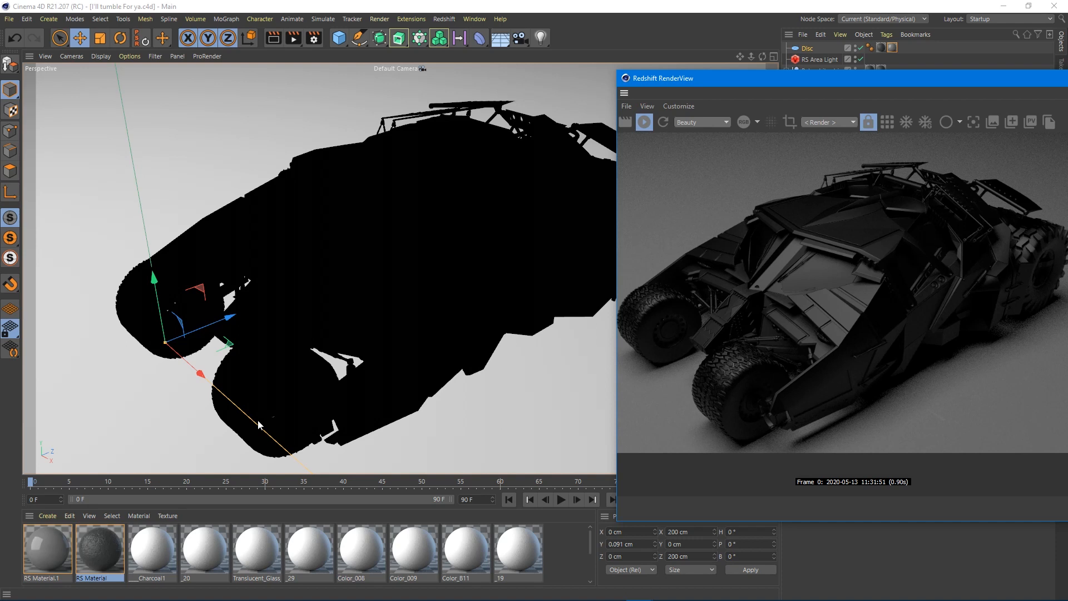
Open the shader graph of the vehicle's dark RS Material and disconnect Round Corners from its Bump Input.
{"action": "left_click", "coordinate": [48, 547]}
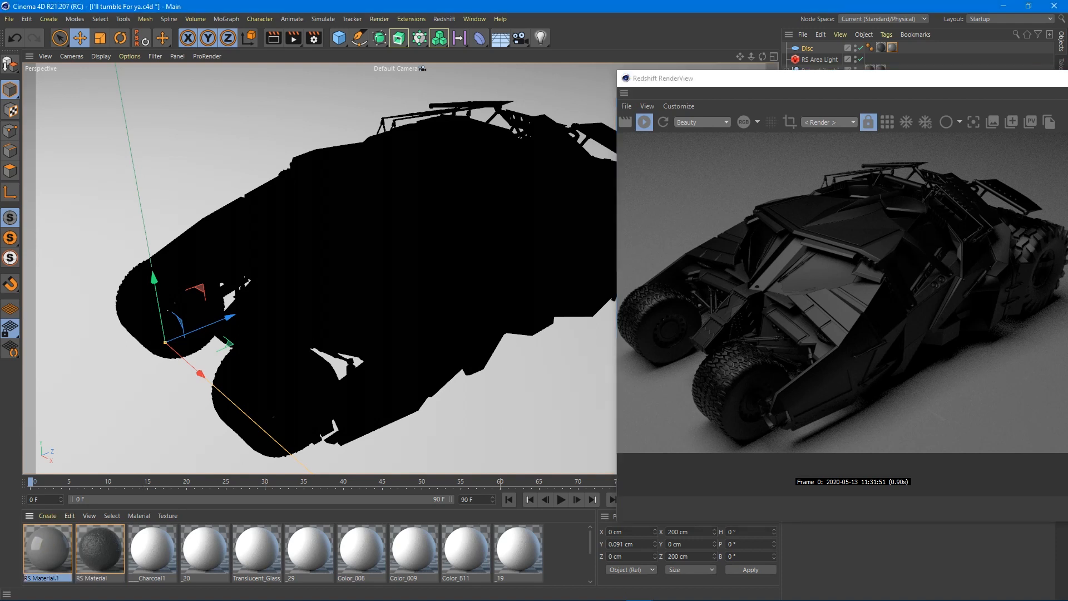
{"action": "left_click", "coordinate": [93, 549]}
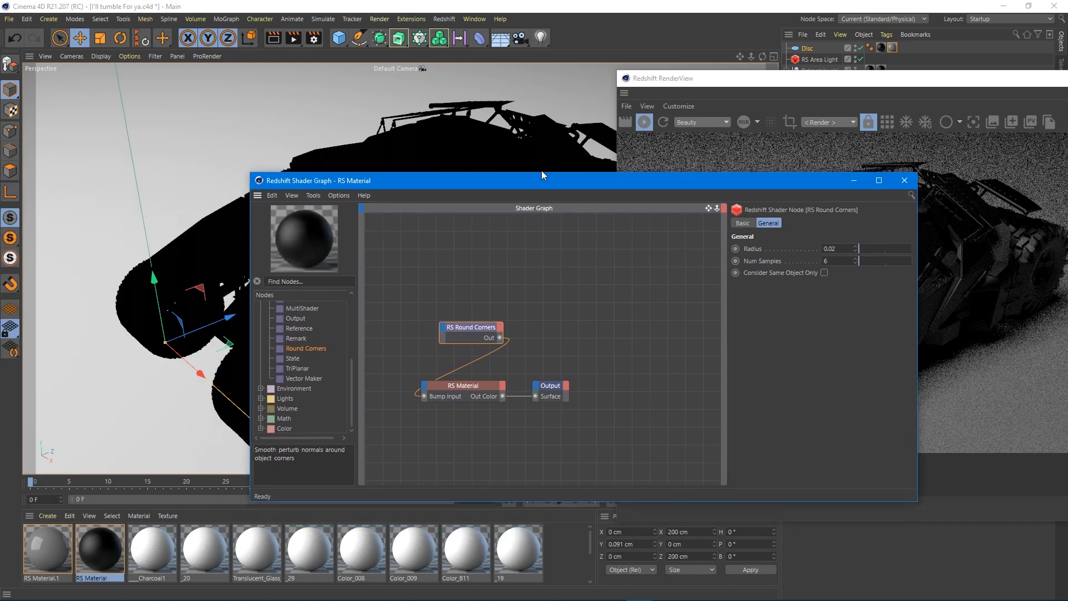
{"action": "left_click_drag", "start_coordinate": [541, 171], "coordinate": [305, 107]}
{"action": "left_click_drag", "start_coordinate": [231, 304], "coordinate": [284, 303]}
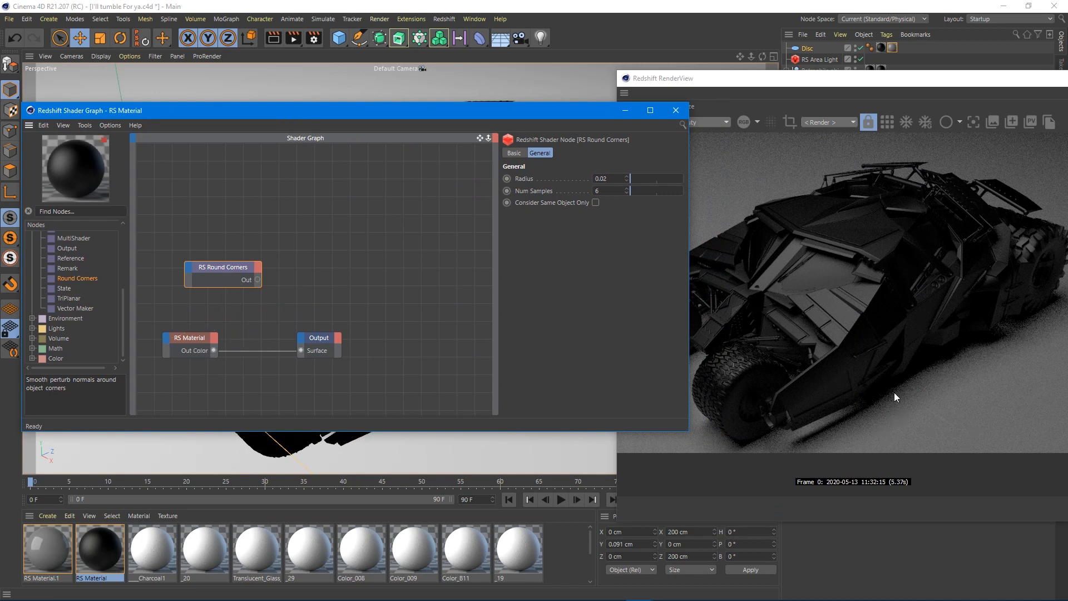
Inspect the vehicle's unrounded front panels up close in the render, and reconnect Round Corners to the material's overall Bump Input.
{"action": "left_click", "coordinate": [849, 287]}
{"action": "scroll", "coordinate": [833, 295], "scroll_direction": "up", "scroll_amount": 3}
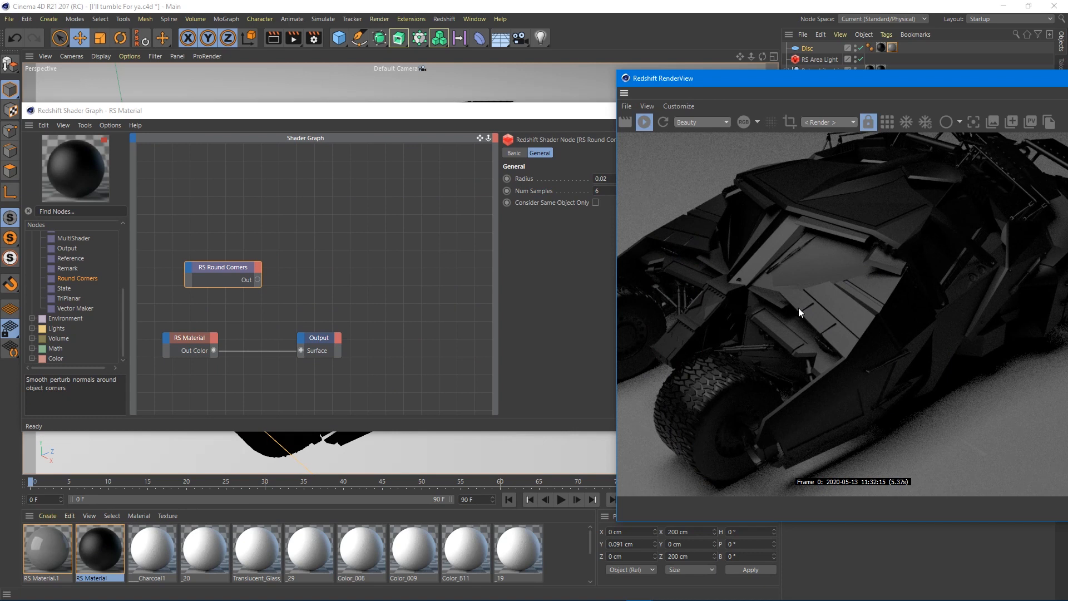
{"action": "scroll", "coordinate": [831, 272], "scroll_direction": "up", "scroll_amount": 4}
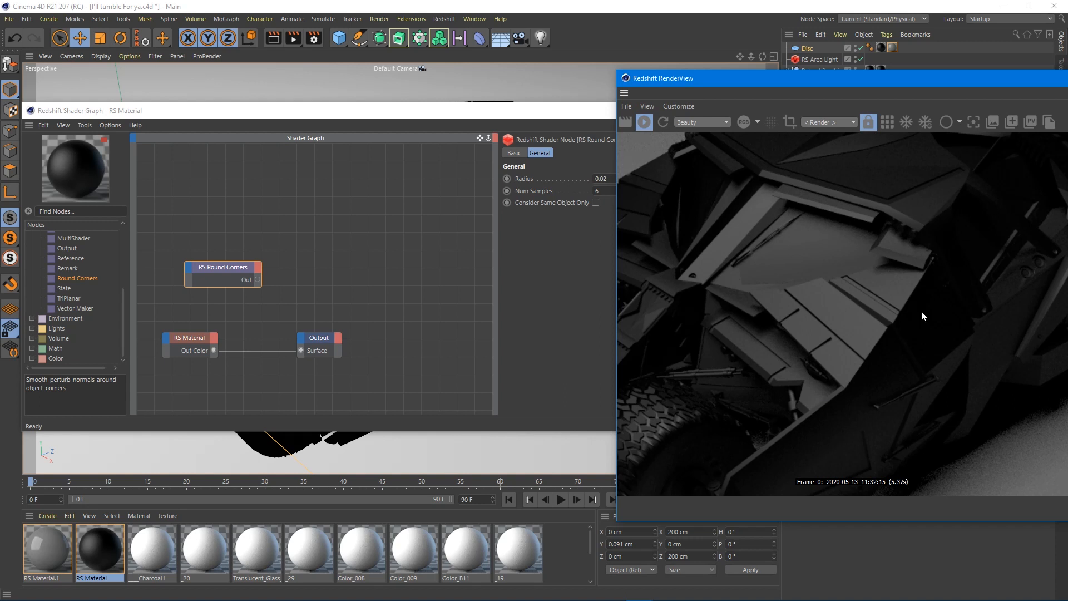
{"action": "scroll", "coordinate": [836, 348], "scroll_direction": "down", "scroll_amount": 3}
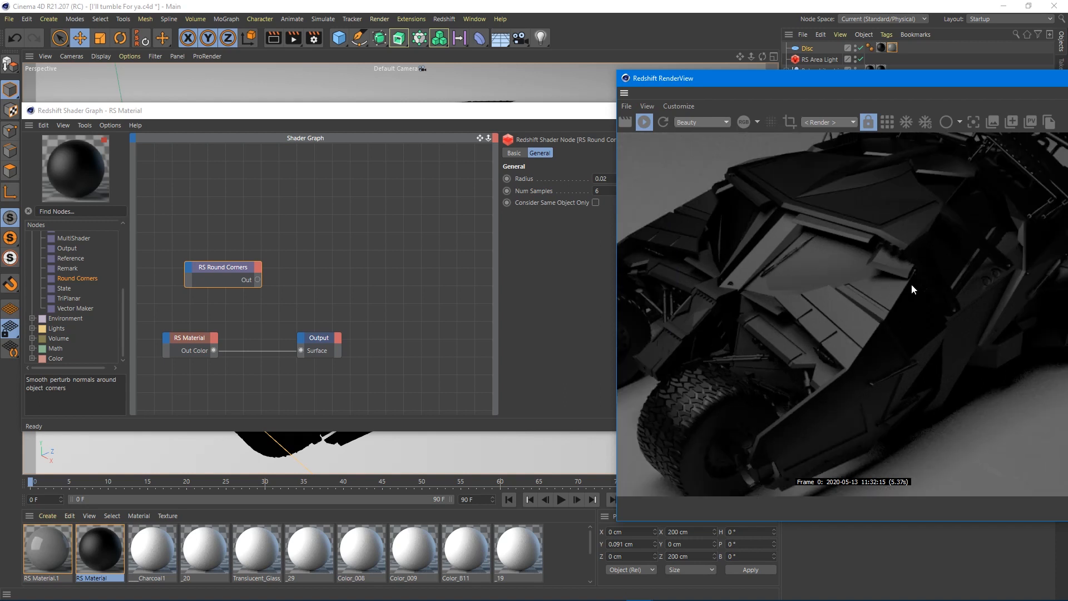
{"action": "left_click", "coordinate": [235, 265]}
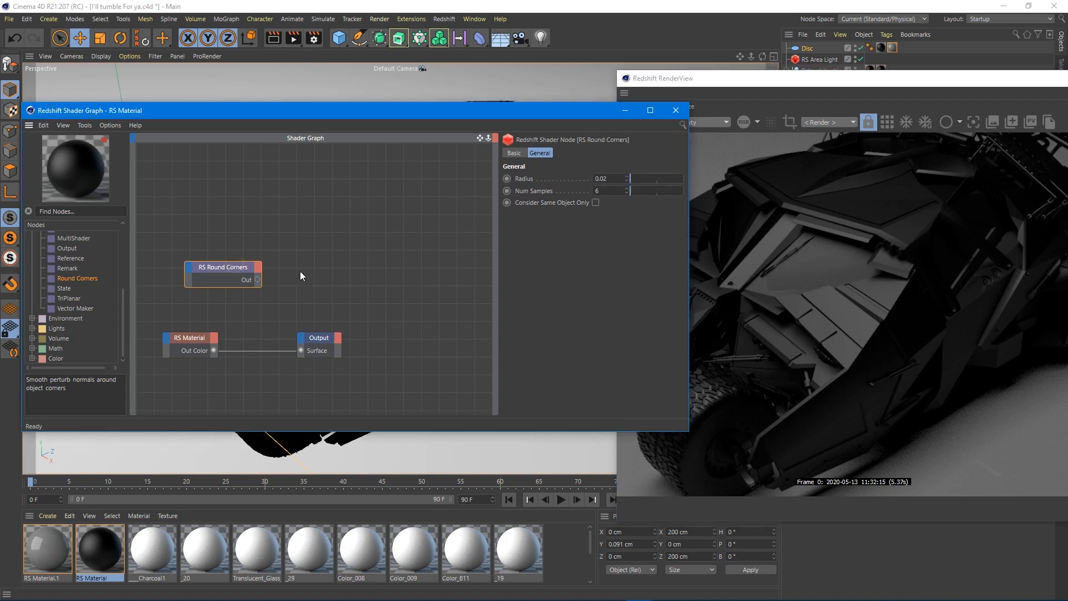
{"action": "left_click_drag", "start_coordinate": [257, 279], "coordinate": [344, 469]}
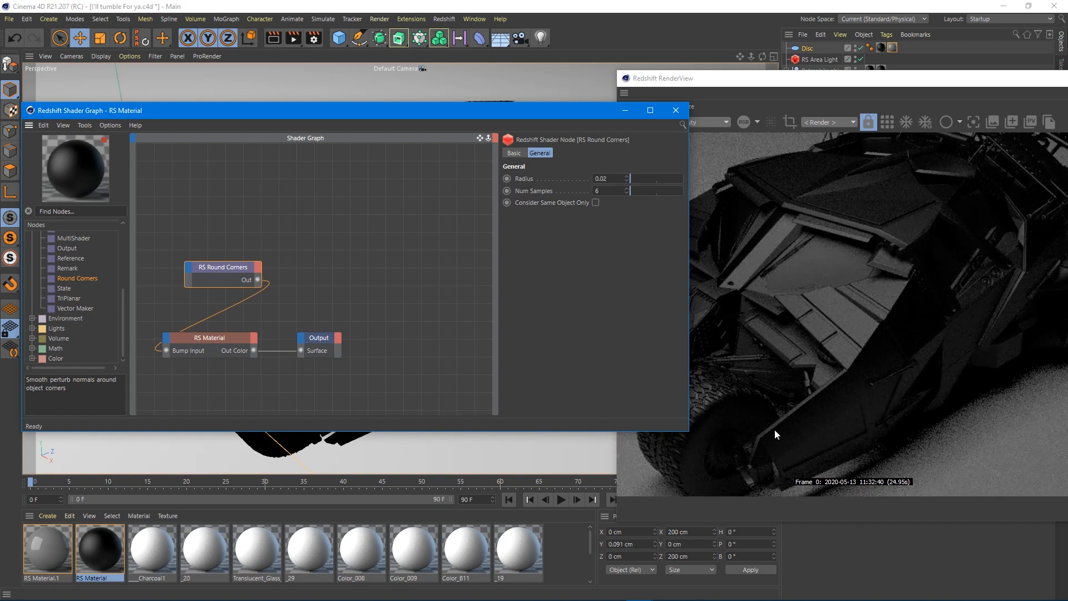
Restrict rendering to a region around the nearer front wheel and examine its tire tread and the adjacent panel edges.
{"action": "scroll", "coordinate": [760, 442], "scroll_direction": "up", "scroll_amount": 3}
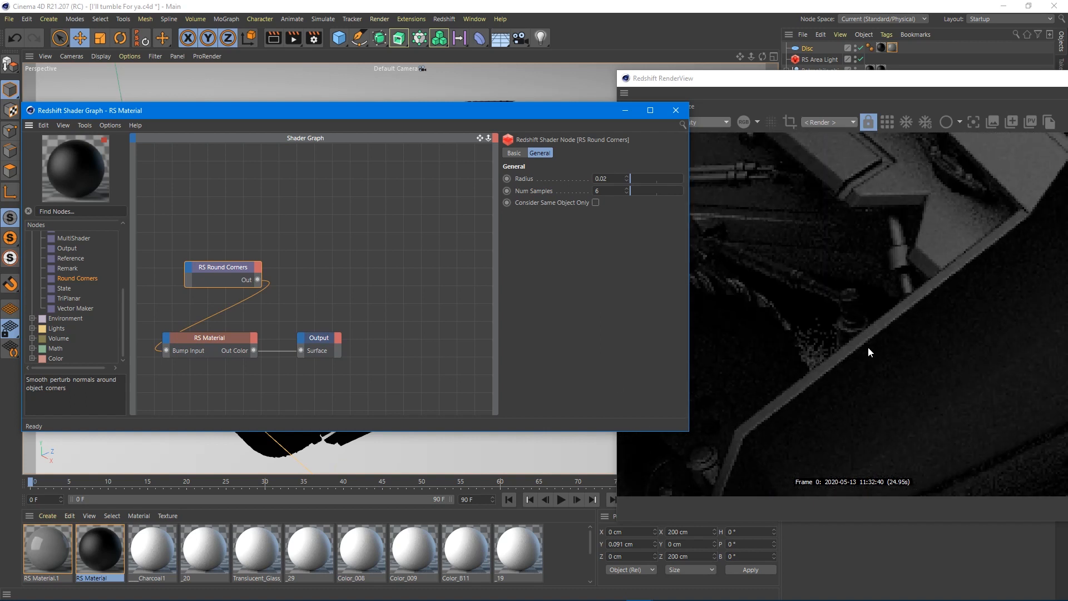
{"action": "scroll", "coordinate": [859, 354], "scroll_direction": "down", "scroll_amount": 3}
{"action": "left_click", "coordinate": [866, 331]}
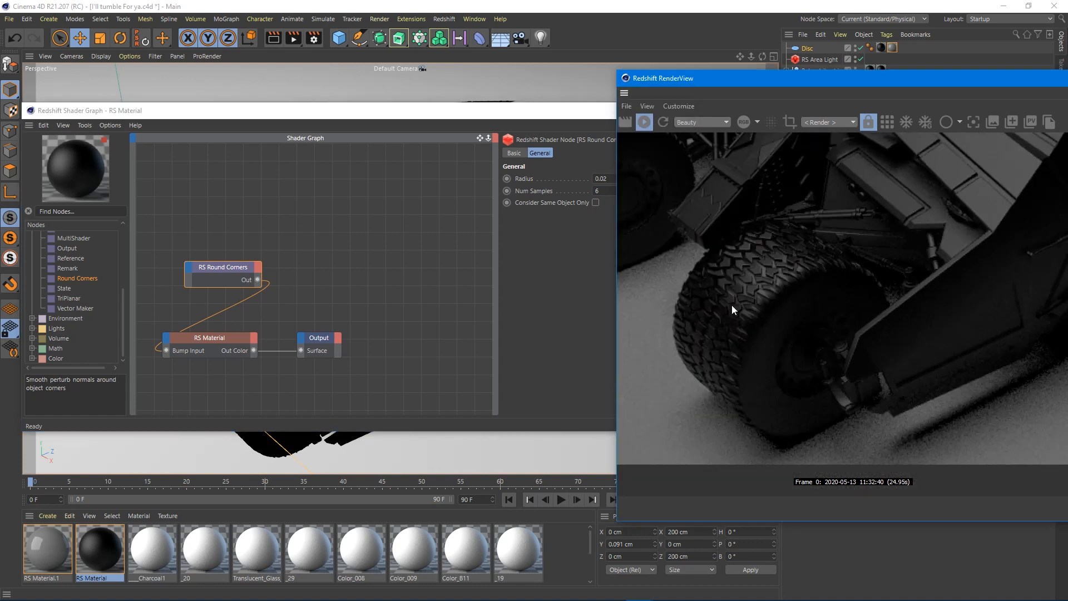
{"action": "scroll", "coordinate": [760, 284], "scroll_direction": "up", "scroll_amount": 4}
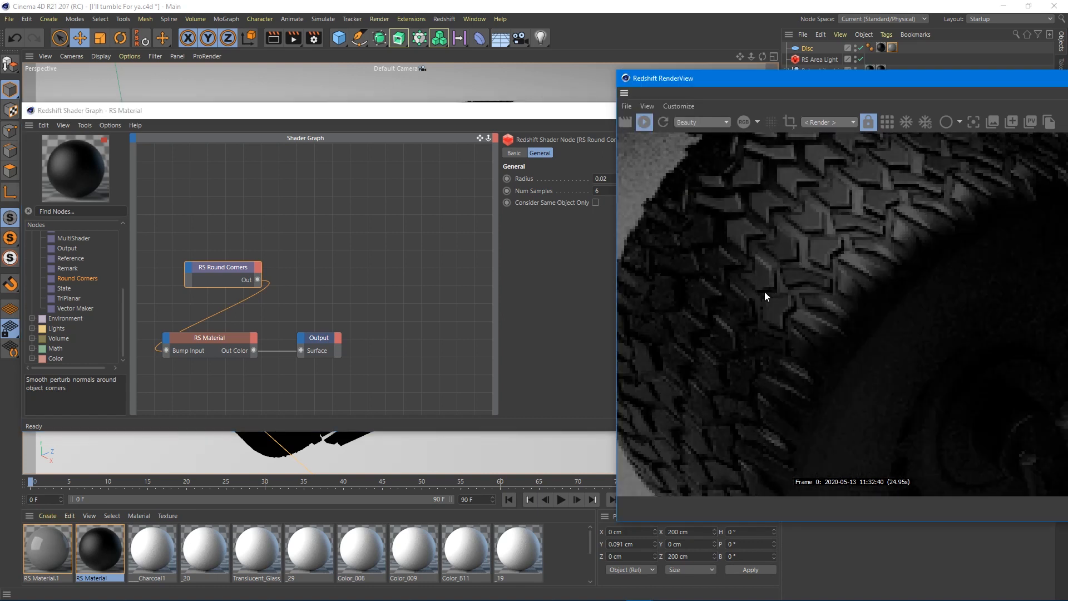
{"action": "left_click", "coordinate": [790, 128]}
{"action": "scroll", "coordinate": [797, 285], "scroll_direction": "down", "scroll_amount": 5}
{"action": "left_click_drag", "start_coordinate": [986, 236], "coordinate": [815, 263]}
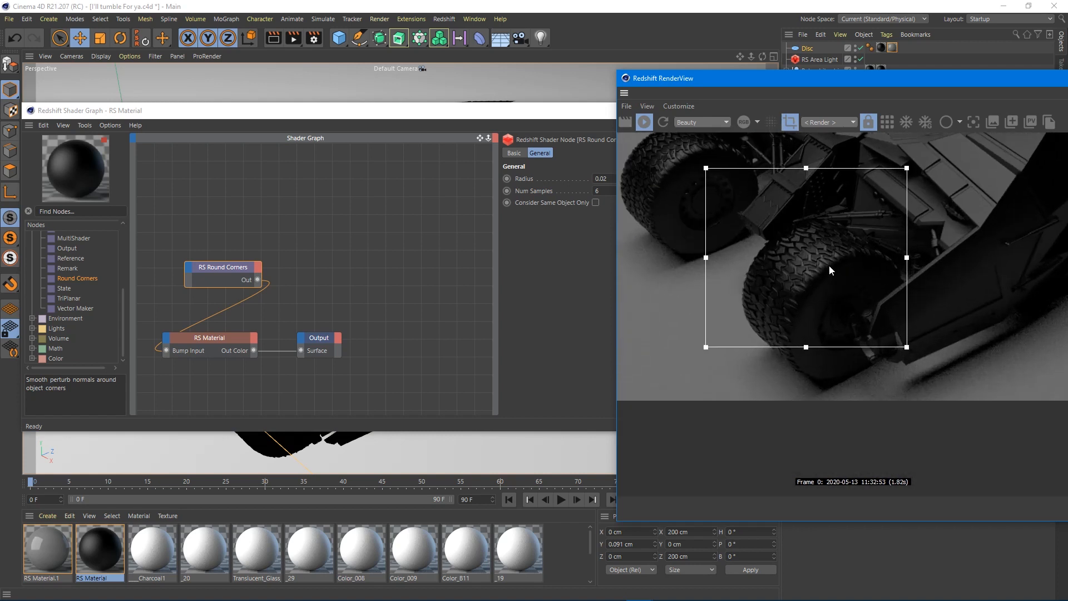
{"action": "scroll", "coordinate": [829, 265], "scroll_direction": "up", "scroll_amount": 5}
{"action": "scroll", "coordinate": [813, 256], "scroll_direction": "down", "scroll_amount": 5}
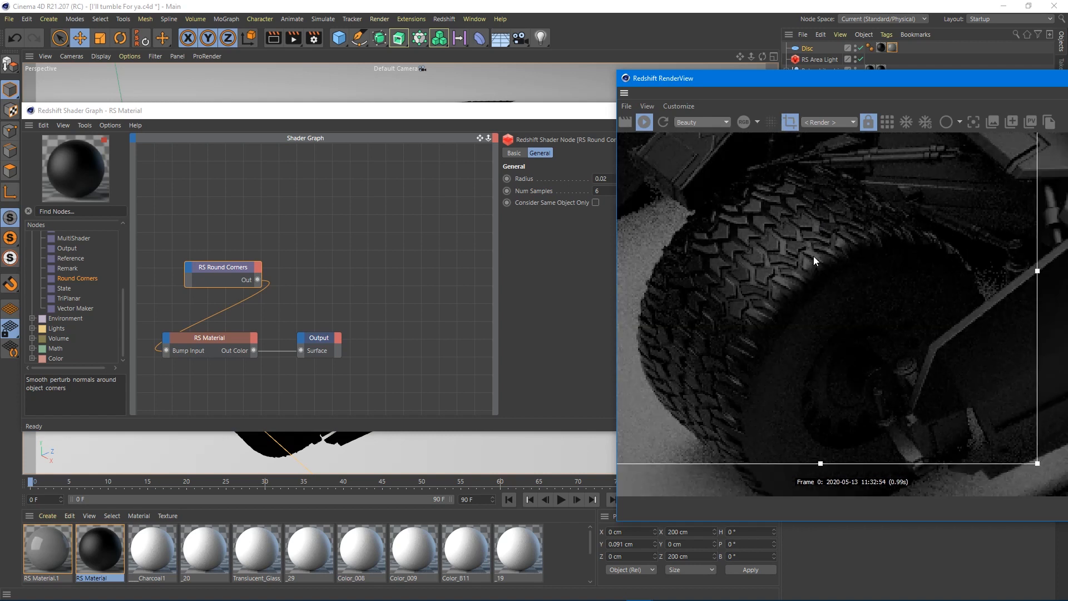
{"action": "left_click_drag", "start_coordinate": [684, 200], "coordinate": [718, 200]}
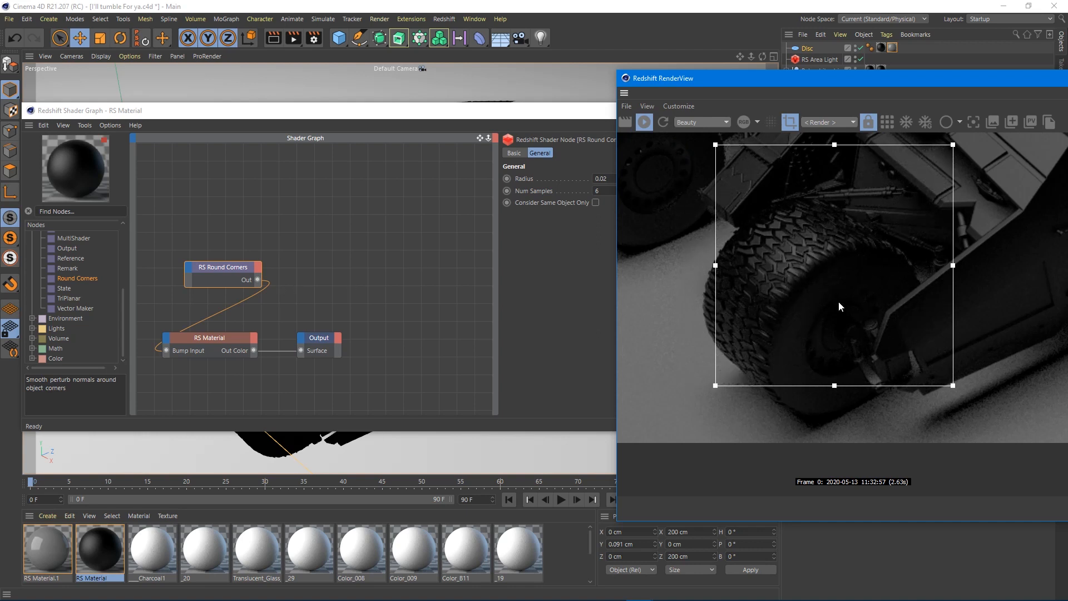
Try a Round Corners radius of about 7.86 on the wheel region and return the radius to 0.02.
{"action": "left_click", "coordinate": [234, 269]}
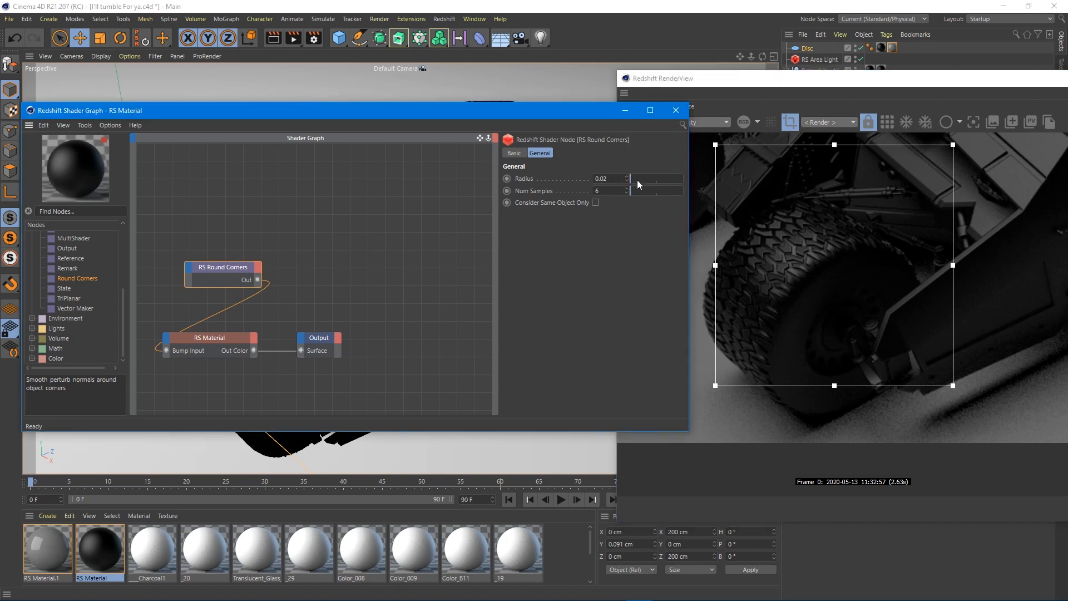
{"action": "left_click_drag", "start_coordinate": [638, 179], "coordinate": [672, 178]}
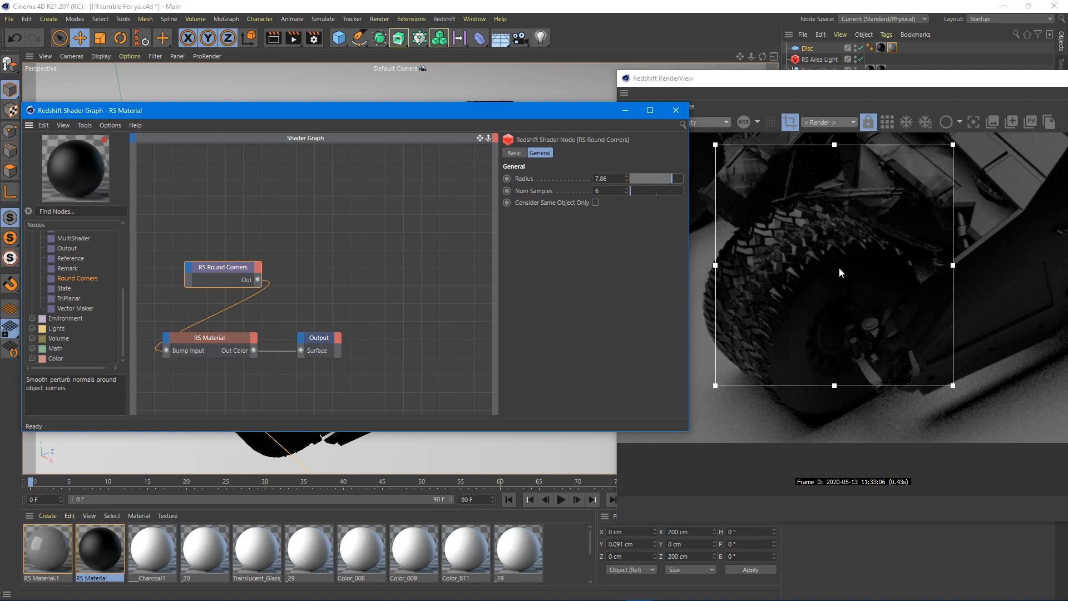
{"action": "left_click", "coordinate": [639, 180]}
{"action": "left_click_drag", "start_coordinate": [610, 176], "coordinate": [522, 185]}
{"action": "type", "text": "0.02"}
{"action": "key", "text": "Return"}
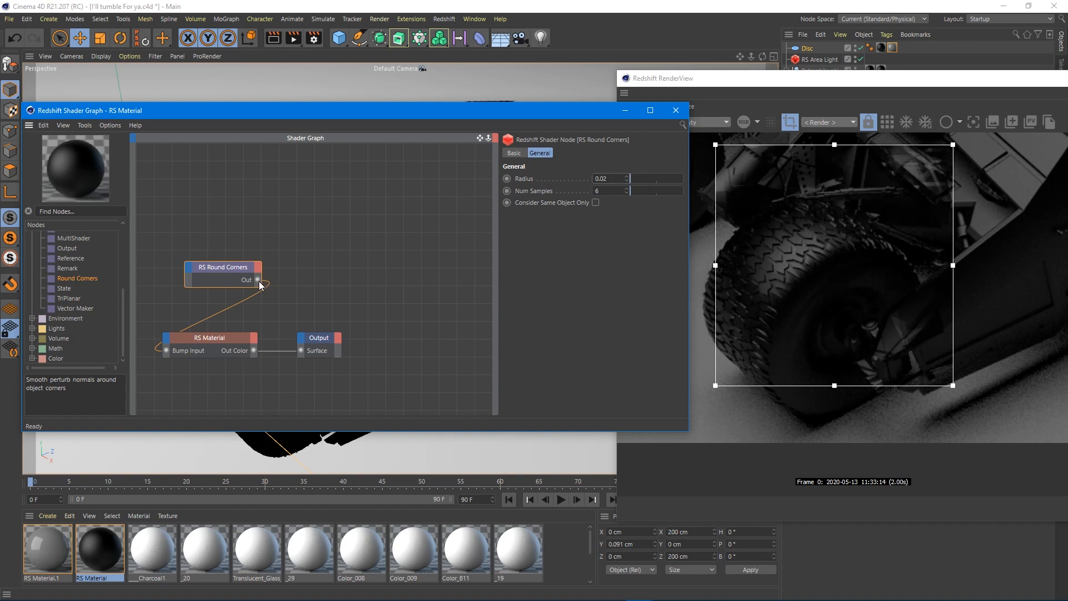
Connect Round Corners directly to the output's Surface and turn off the render region to preview the edge mask on the whole vehicle.
{"action": "left_click_drag", "start_coordinate": [257, 280], "coordinate": [300, 352]}
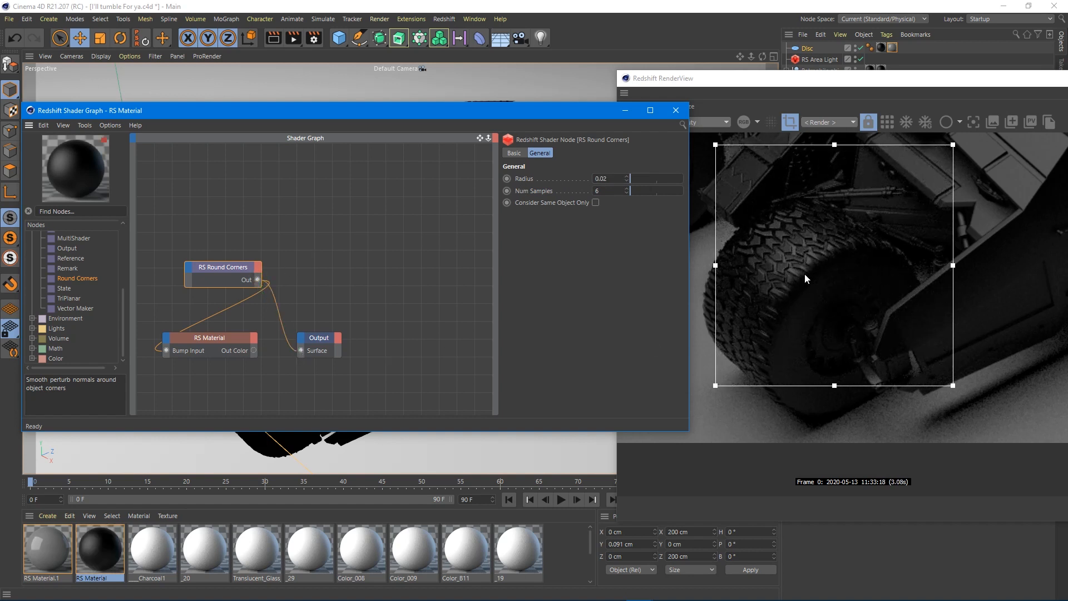
{"action": "left_click", "coordinate": [793, 124]}
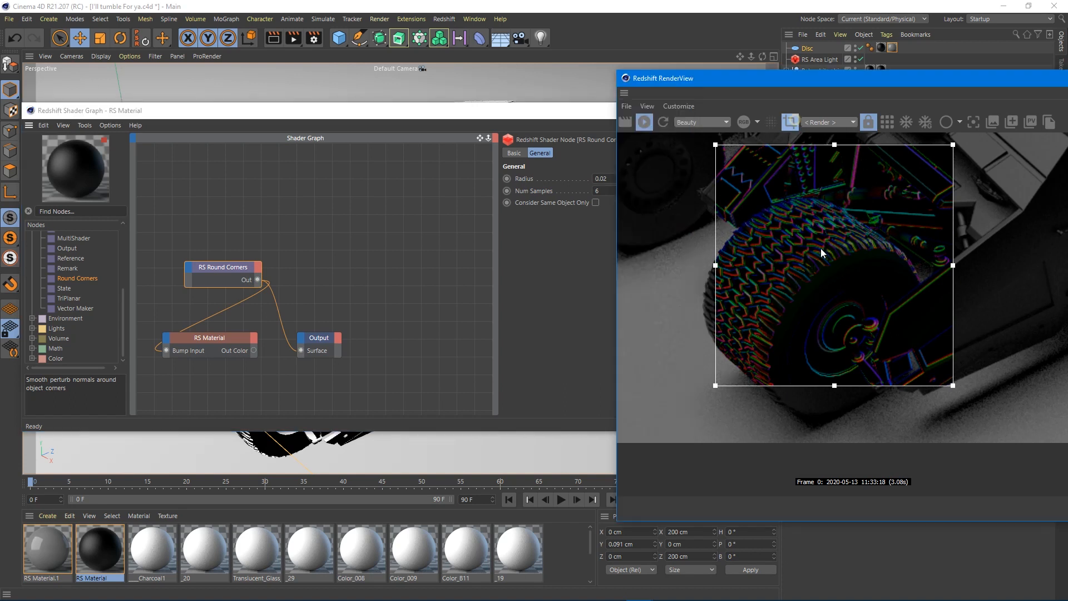
{"action": "scroll", "coordinate": [821, 262], "scroll_direction": "down", "scroll_amount": 4}
{"action": "left_click_drag", "start_coordinate": [876, 209], "coordinate": [811, 300]}
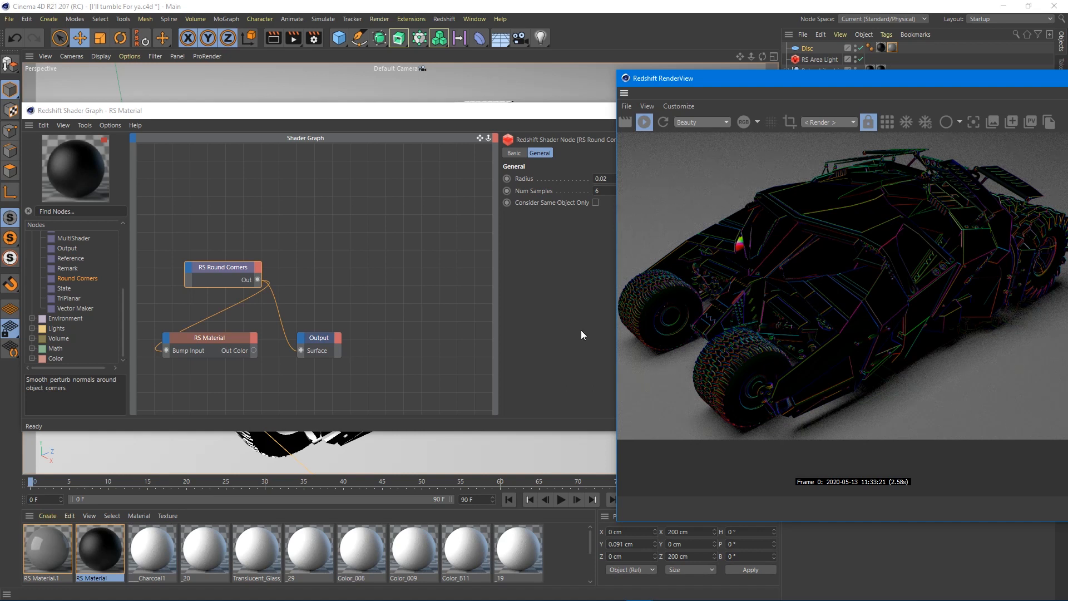
Try Round Corners radii of 1 and 0 in the edge mask preview, and raise the radius back to 0.02.
{"action": "left_click", "coordinate": [237, 271]}
{"action": "left_click_drag", "start_coordinate": [617, 180], "coordinate": [553, 179]}
{"action": "type", "text": "1"}
{"action": "key", "text": "Return"}
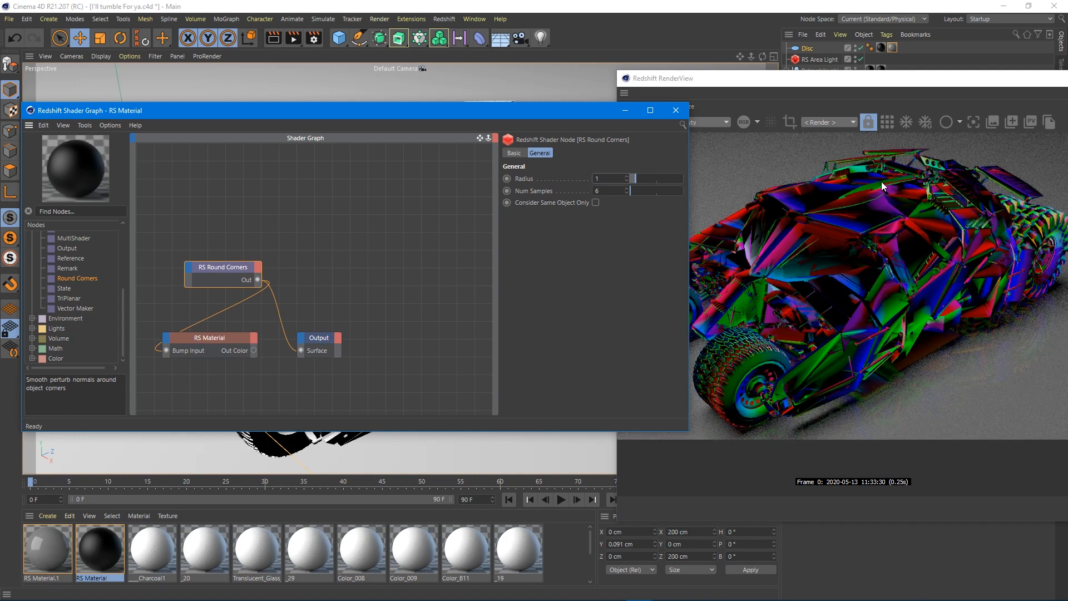
{"action": "left_click_drag", "start_coordinate": [630, 179], "coordinate": [629, 181]}
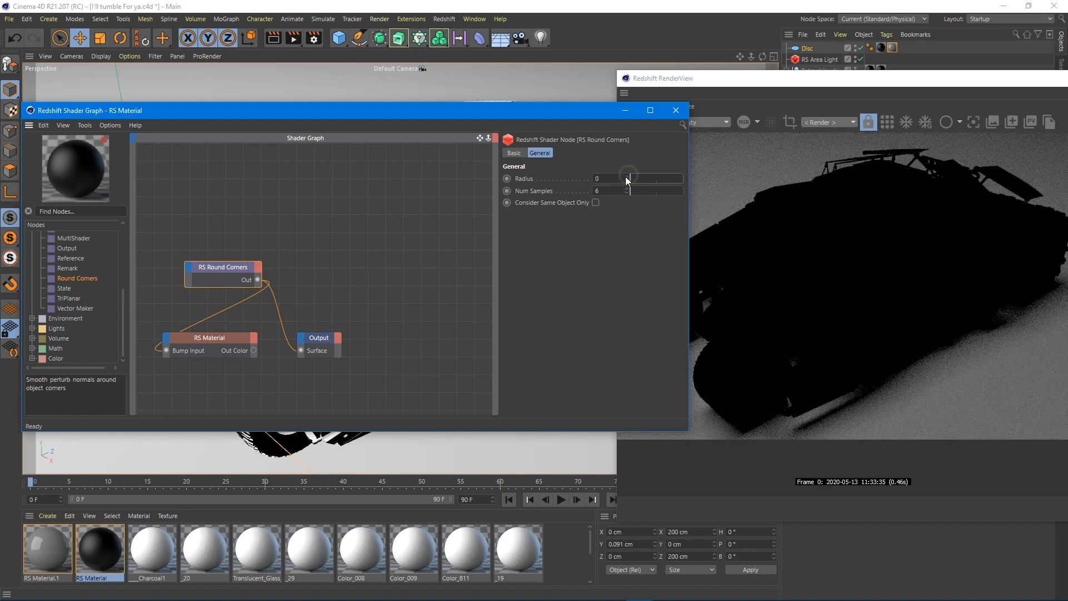
{"action": "left_click", "coordinate": [627, 177]}
{"action": "left_click", "coordinate": [626, 177]}
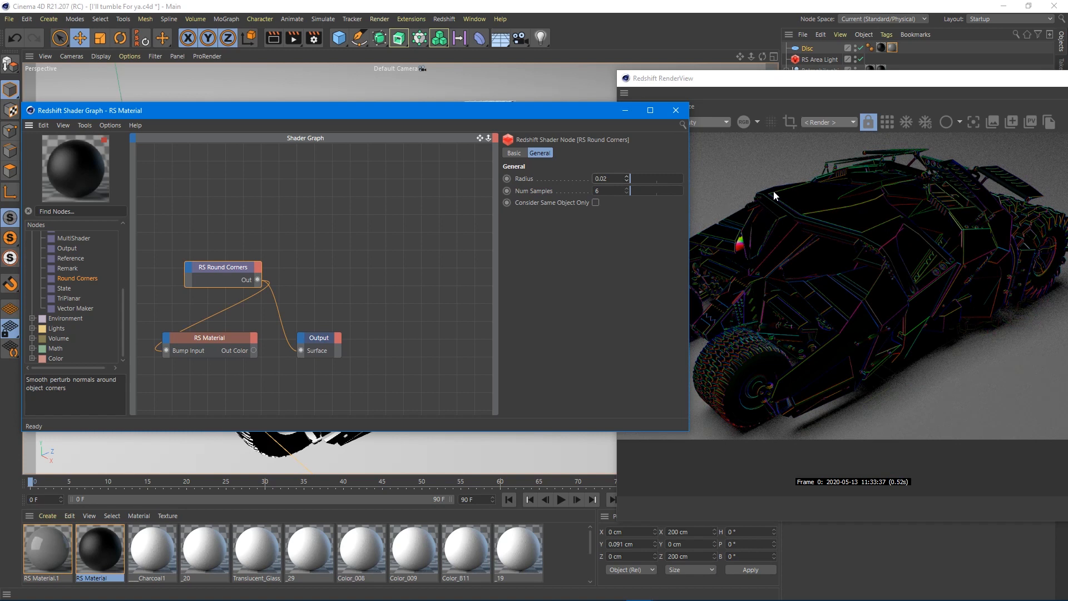
Reconnect the material's Out Color to the output's Surface, set the Round Corners radius to 0.03, and close the shader graph.
{"action": "left_click_drag", "start_coordinate": [254, 350], "coordinate": [301, 351]}
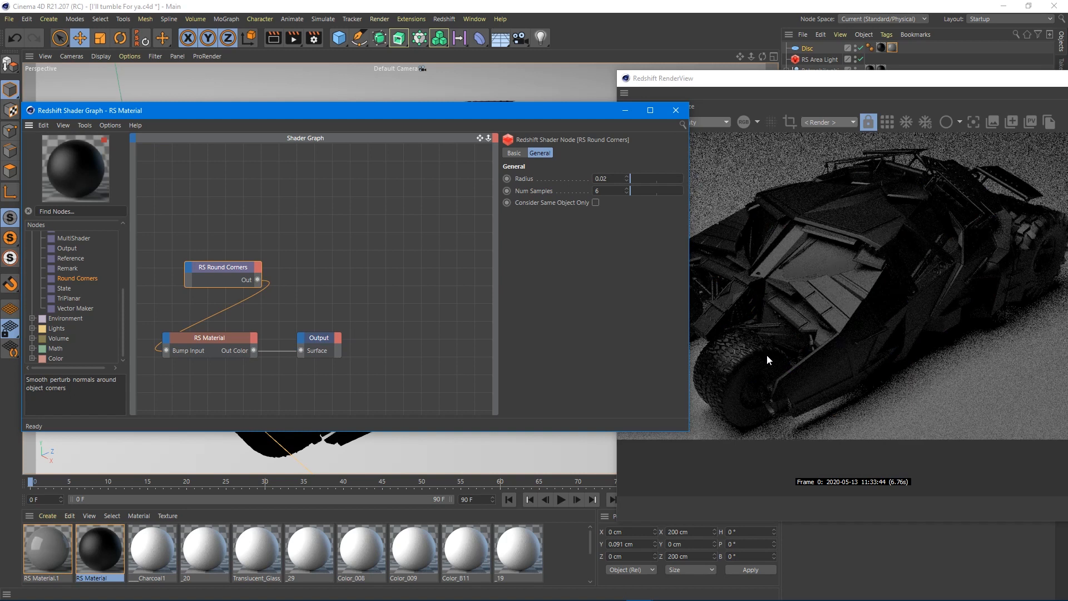
{"action": "left_click", "coordinate": [627, 176]}
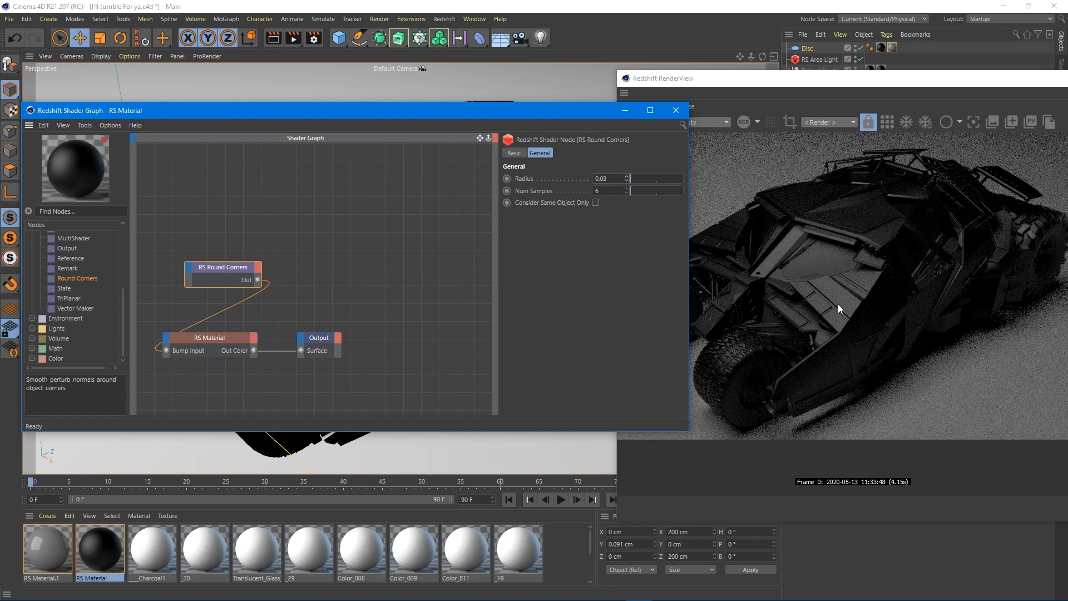
{"action": "left_click", "coordinate": [676, 111]}
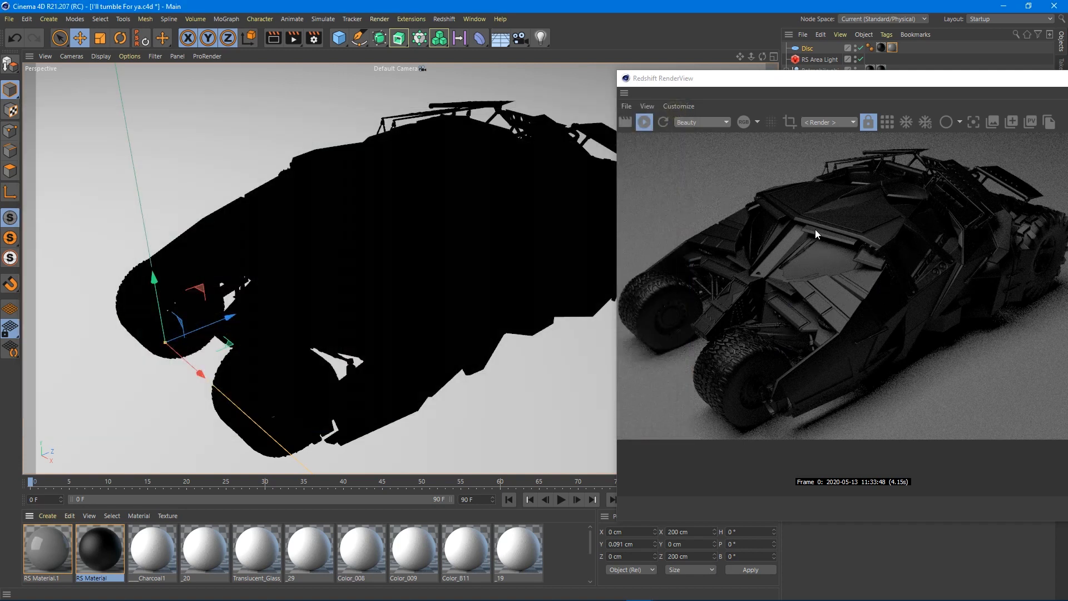
Enable a render region over the vehicle's nearer front wheel and adjoining panels, and turn on bucket rendering.
{"action": "left_click", "coordinate": [790, 120]}
{"action": "left_click_drag", "start_coordinate": [748, 334], "coordinate": [846, 227]}
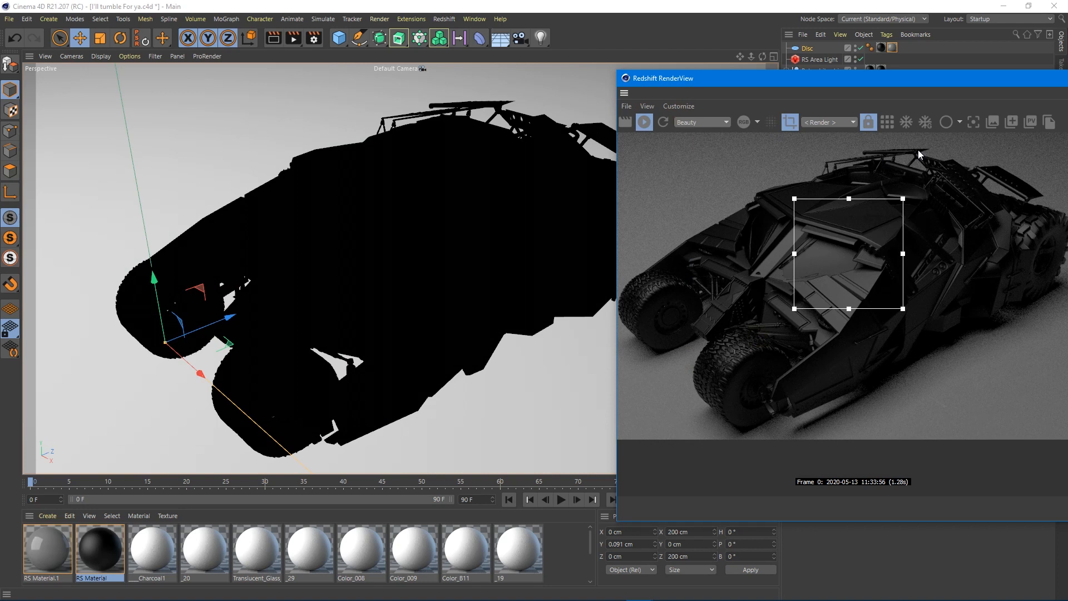
{"action": "left_click_drag", "start_coordinate": [834, 269], "coordinate": [770, 365]}
{"action": "left_click", "coordinate": [887, 122]}
{"action": "scroll", "coordinate": [784, 364], "scroll_direction": "up", "scroll_amount": 5}
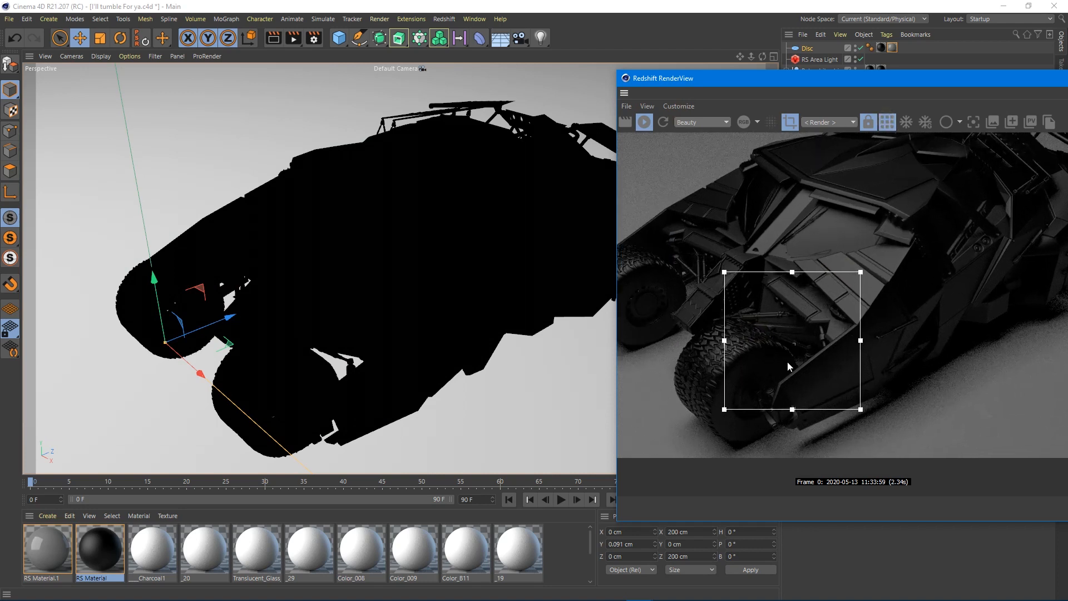
Switch the scene's renderer to Redshift in the render settings and choose the primary GI engine.
{"action": "scroll", "coordinate": [787, 361], "scroll_direction": "down", "scroll_amount": 2}
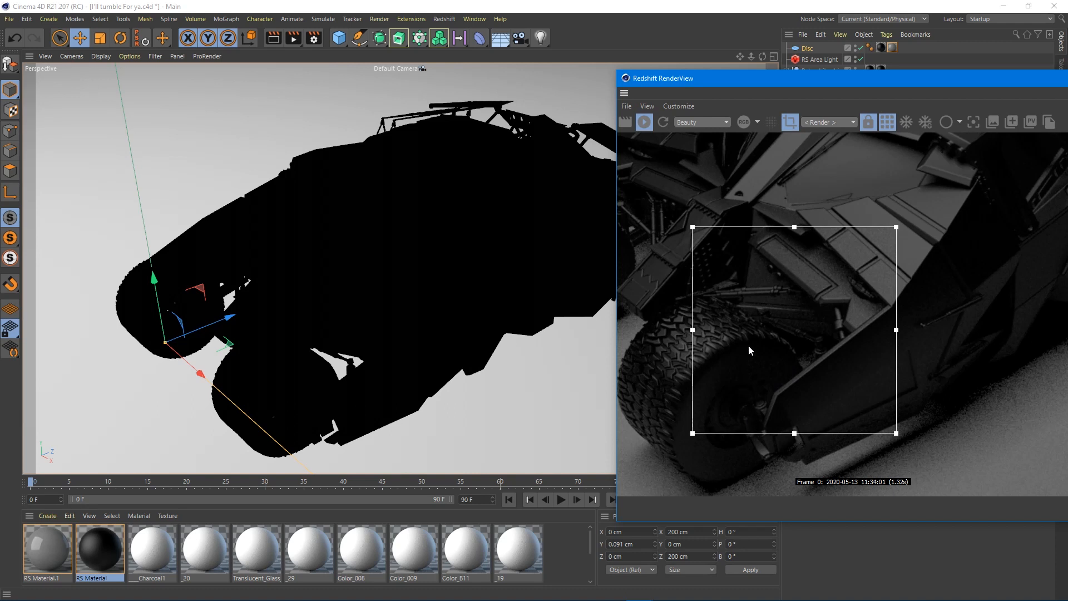
{"action": "left_click", "coordinate": [314, 38]}
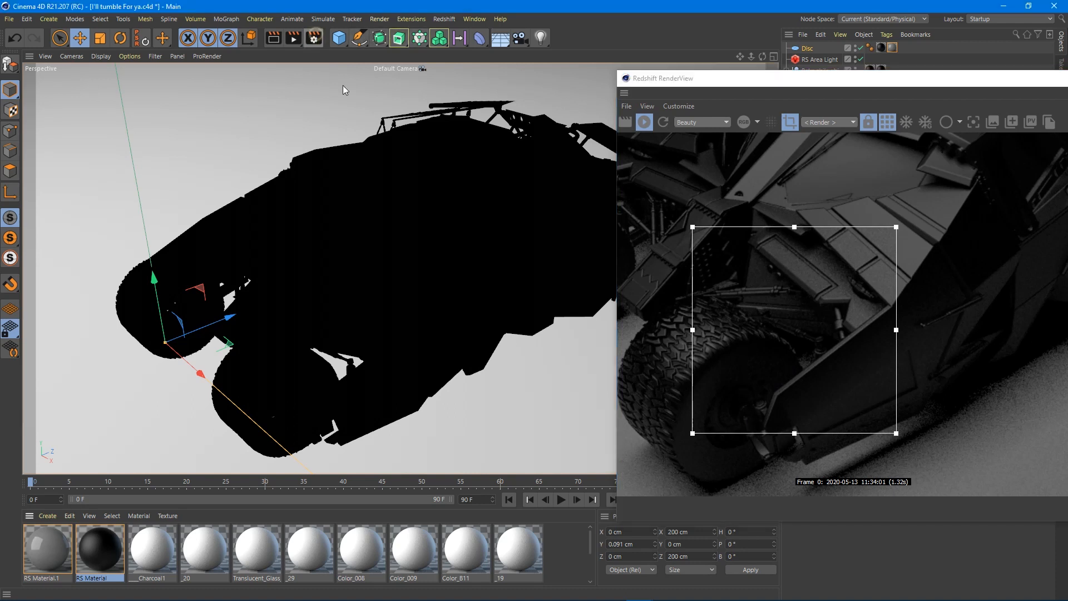
{"action": "left_click", "coordinate": [313, 38]}
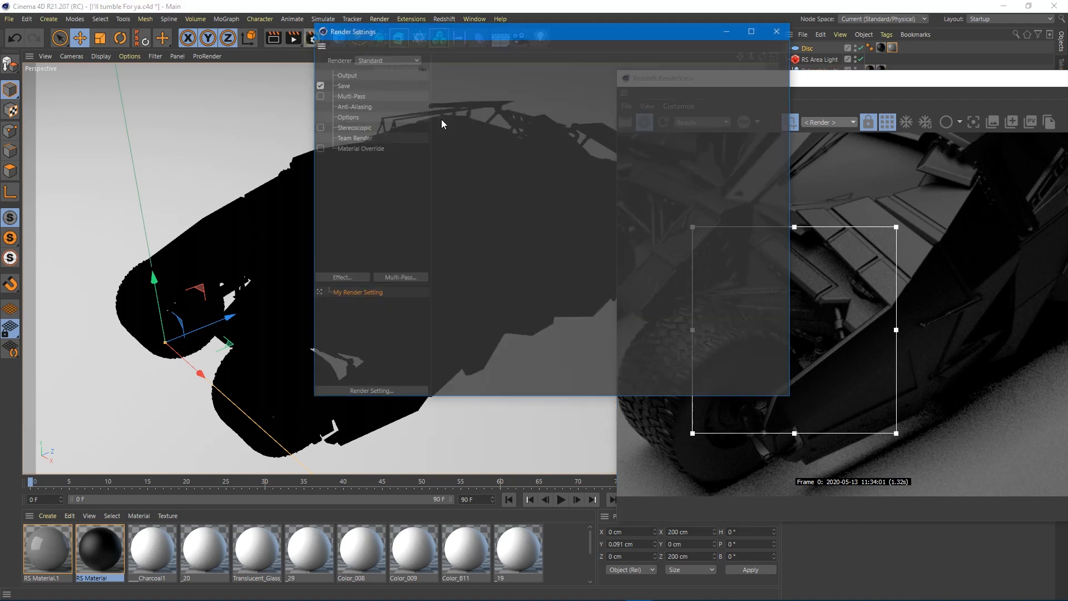
{"action": "left_click", "coordinate": [376, 60]}
{"action": "left_click", "coordinate": [366, 122]}
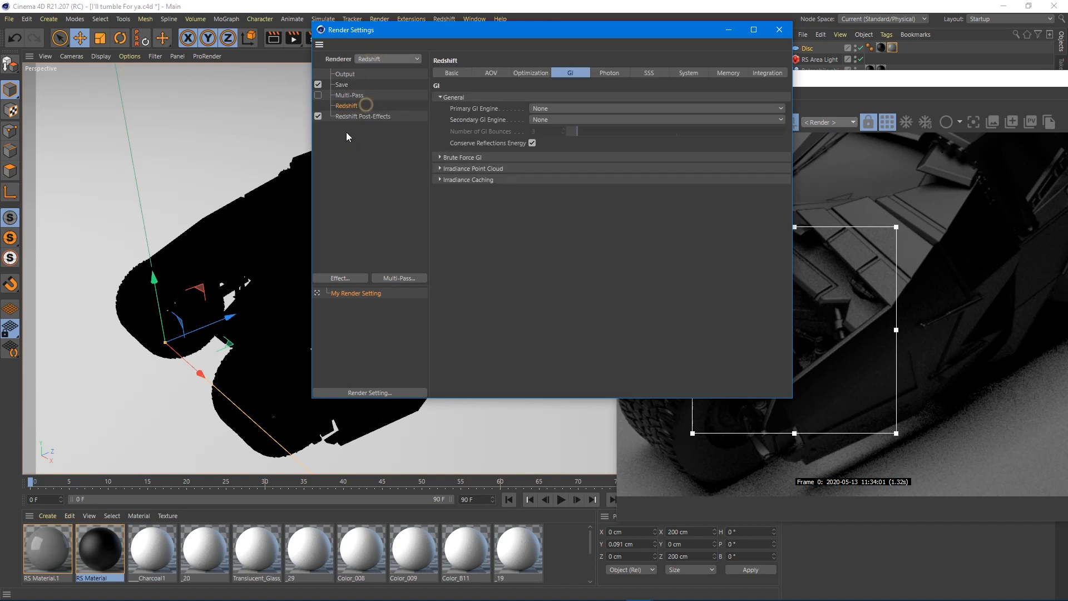
{"action": "left_click", "coordinate": [576, 108]}
{"action": "left_click", "coordinate": [563, 116]}
Override Redshift's reflection and light samples, with 512 light samples in Replace mode, and close the render settings.
{"action": "left_click", "coordinate": [452, 73]}
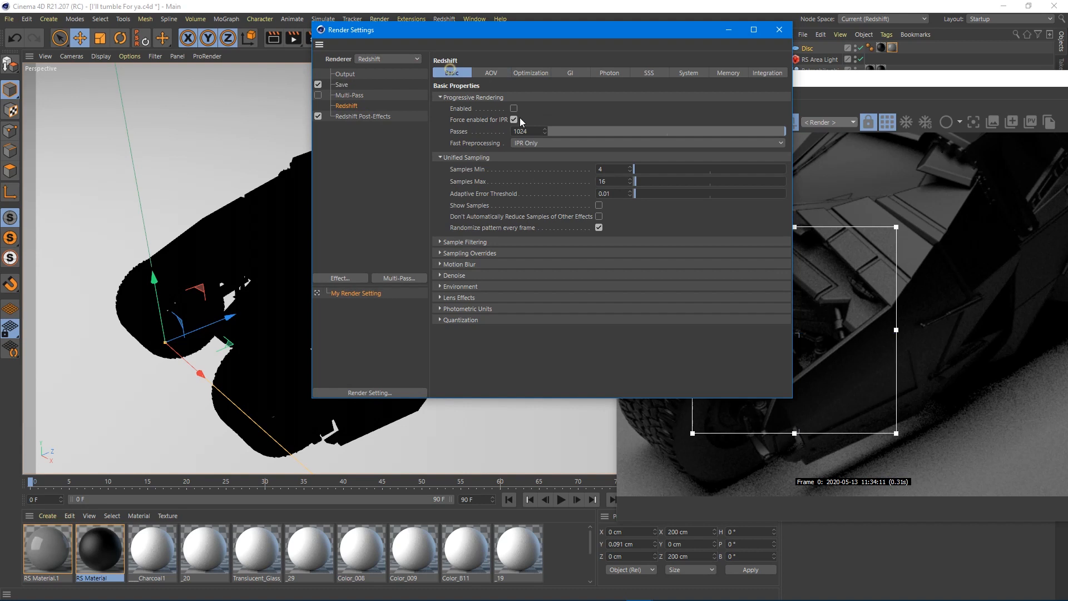
{"action": "left_click", "coordinate": [436, 254]}
{"action": "left_click", "coordinate": [504, 285]}
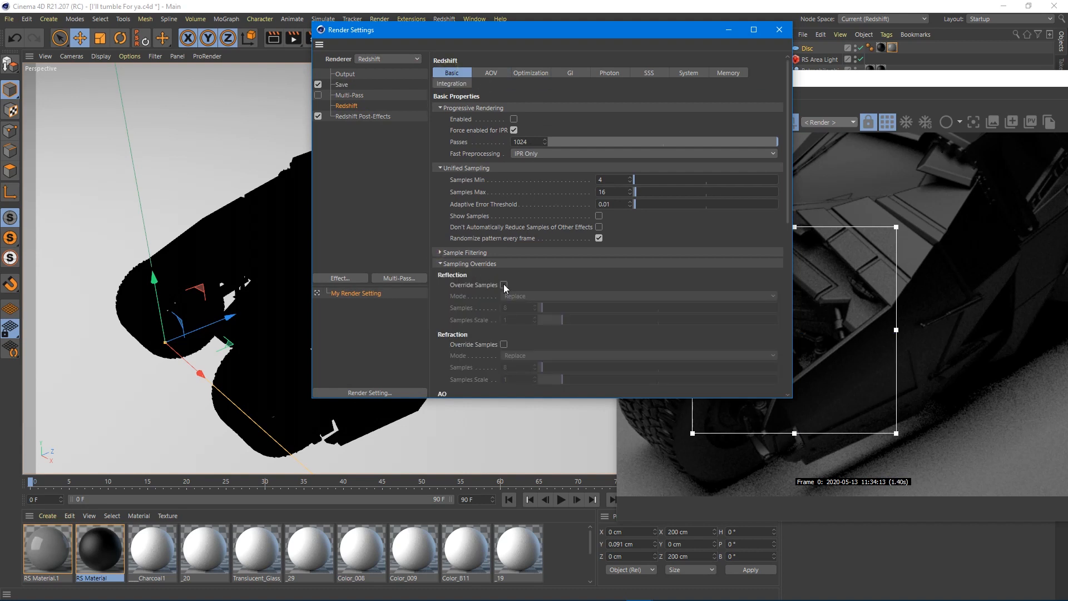
{"action": "double_click", "coordinate": [509, 307]}
{"action": "type", "text": "5"}
{"action": "scroll", "coordinate": [451, 305], "scroll_direction": "down", "scroll_amount": 5}
{"action": "left_click", "coordinate": [506, 196]}
{"action": "double_click", "coordinate": [510, 219]}
{"action": "type", "text": "512"}
{"action": "key", "text": "Return"}
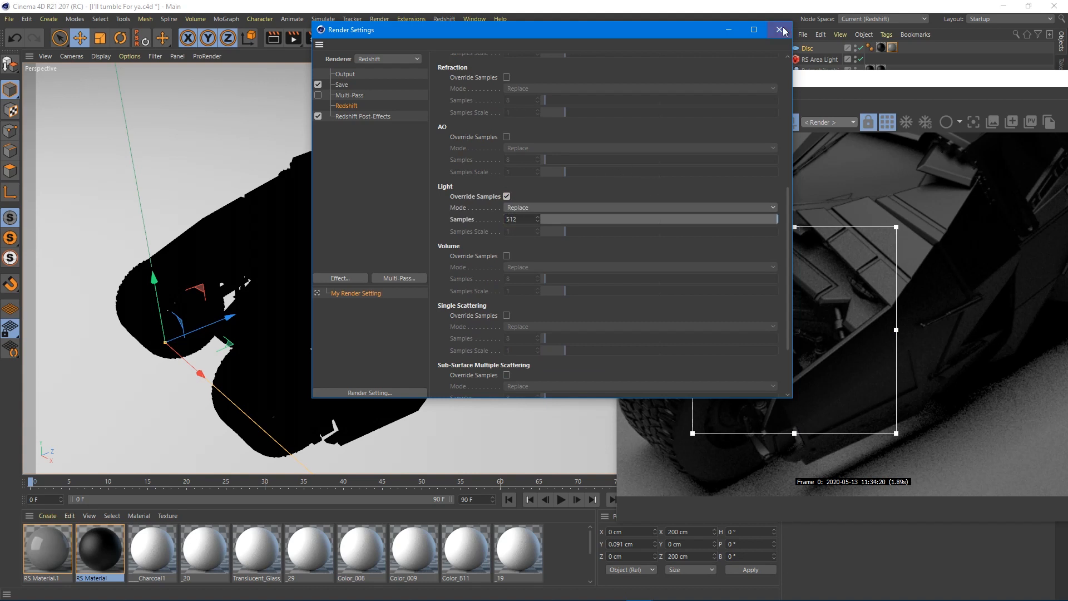
{"action": "left_click", "coordinate": [779, 29]}
Store a snapshot of the rendered wheel area with rounded edges in RenderView.
{"action": "scroll", "coordinate": [767, 343], "scroll_direction": "up", "scroll_amount": 2}
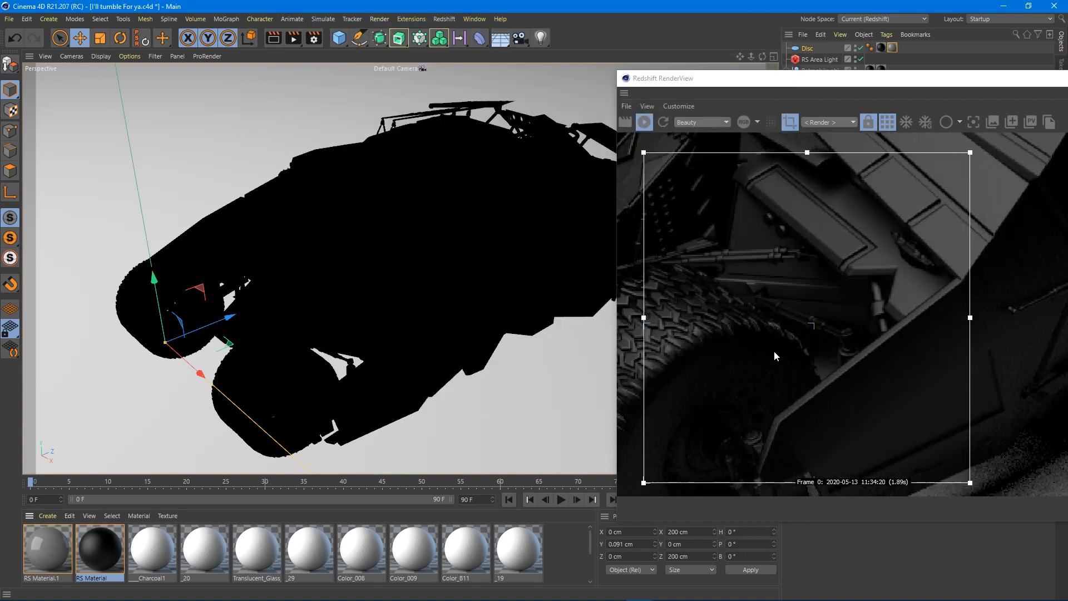
{"action": "scroll", "coordinate": [681, 319], "scroll_direction": "up", "scroll_amount": 2}
{"action": "scroll", "coordinate": [686, 315], "scroll_direction": "down", "scroll_amount": 2}
{"action": "scroll", "coordinate": [781, 284], "scroll_direction": "down", "scroll_amount": 1}
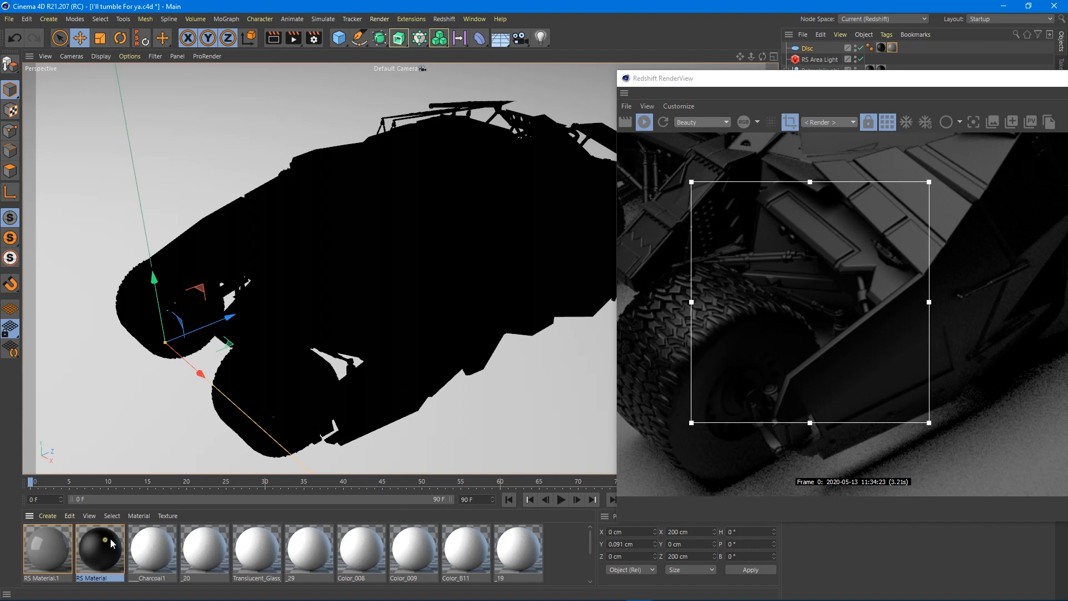
{"action": "left_click_drag", "start_coordinate": [886, 79], "coordinate": [711, 52]}
{"action": "left_click", "coordinate": [836, 97]}
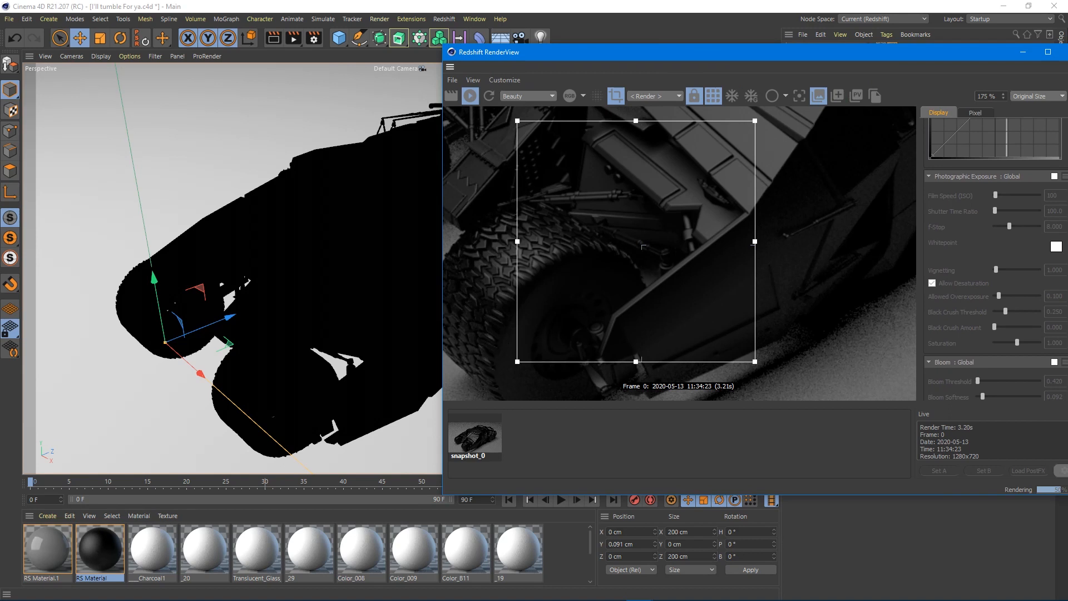
Disconnect Round Corners from the vehicle material so the render region shows the original sharp edges.
{"action": "double_click", "coordinate": [100, 549]}
{"action": "left_click_drag", "start_coordinate": [320, 159], "coordinate": [512, 127]}
{"action": "left_click_drag", "start_coordinate": [458, 326], "coordinate": [576, 307]}
{"action": "left_click_drag", "start_coordinate": [682, 132], "coordinate": [0, 110]}
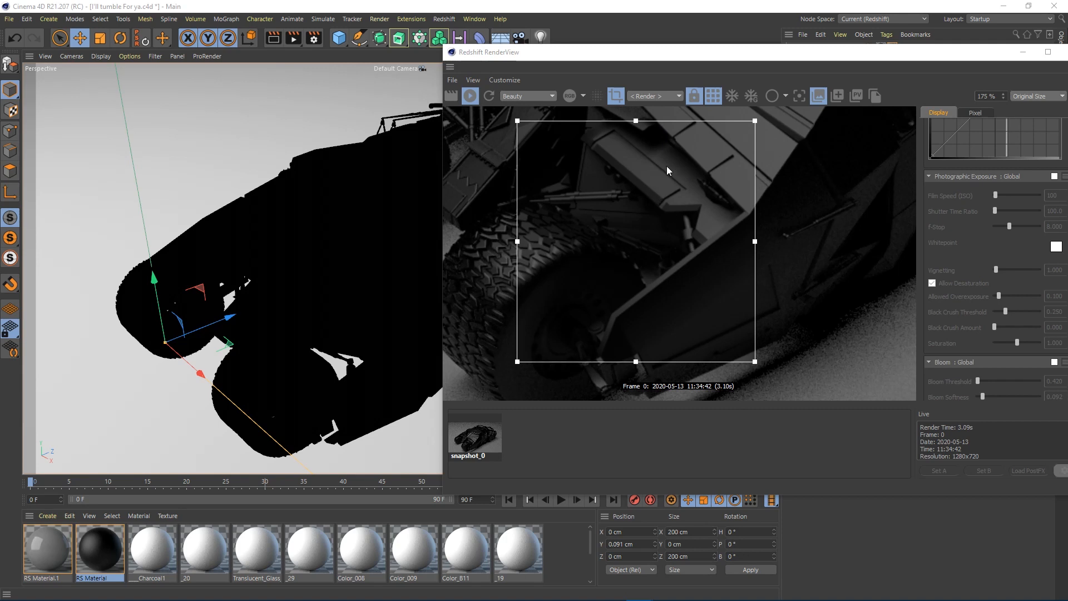
Compare the stored snapshot with the live render several times around the wheel and armor panels, and put RenderView away.
{"action": "left_click", "coordinate": [477, 437]}
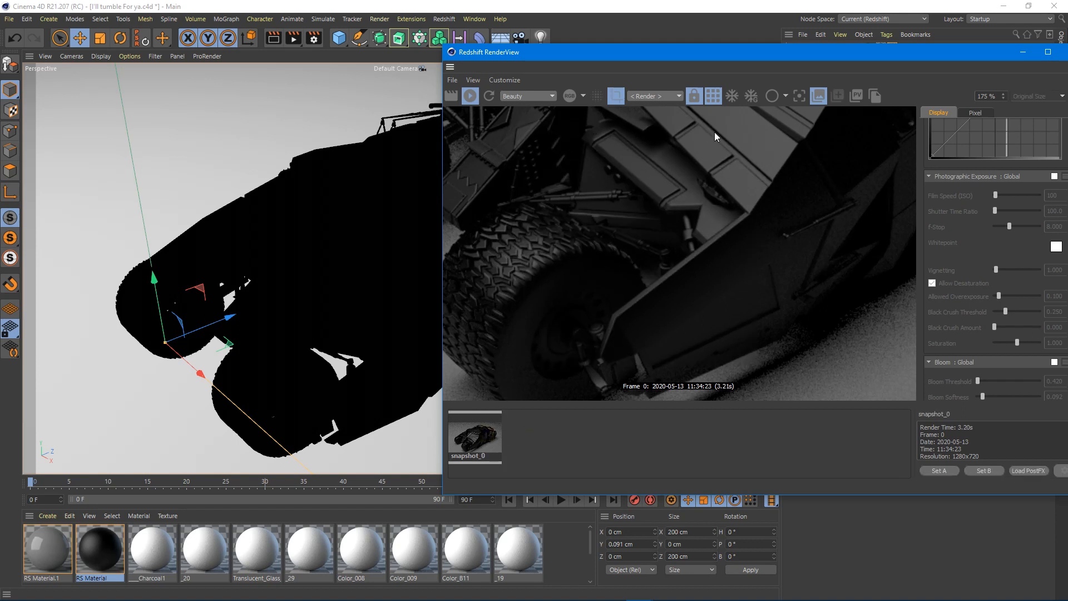
{"action": "left_click", "coordinate": [523, 435]}
{"action": "left_click", "coordinate": [482, 433]}
{"action": "left_click", "coordinate": [541, 444]}
{"action": "left_click", "coordinate": [490, 438]}
{"action": "left_click", "coordinate": [540, 443]}
{"action": "left_click", "coordinate": [494, 437]}
{"action": "left_click", "coordinate": [555, 445]}
{"action": "left_click", "coordinate": [499, 435]}
{"action": "left_click", "coordinate": [545, 440]}
{"action": "left_click", "coordinate": [501, 435]}
{"action": "left_click", "coordinate": [543, 444]}
{"action": "left_click", "coordinate": [476, 424]}
{"action": "left_click", "coordinate": [546, 442]}
{"action": "left_click", "coordinate": [487, 436]}
{"action": "left_click", "coordinate": [565, 430]}
{"action": "left_click_drag", "start_coordinate": [1040, 55], "coordinate": [821, 34]}
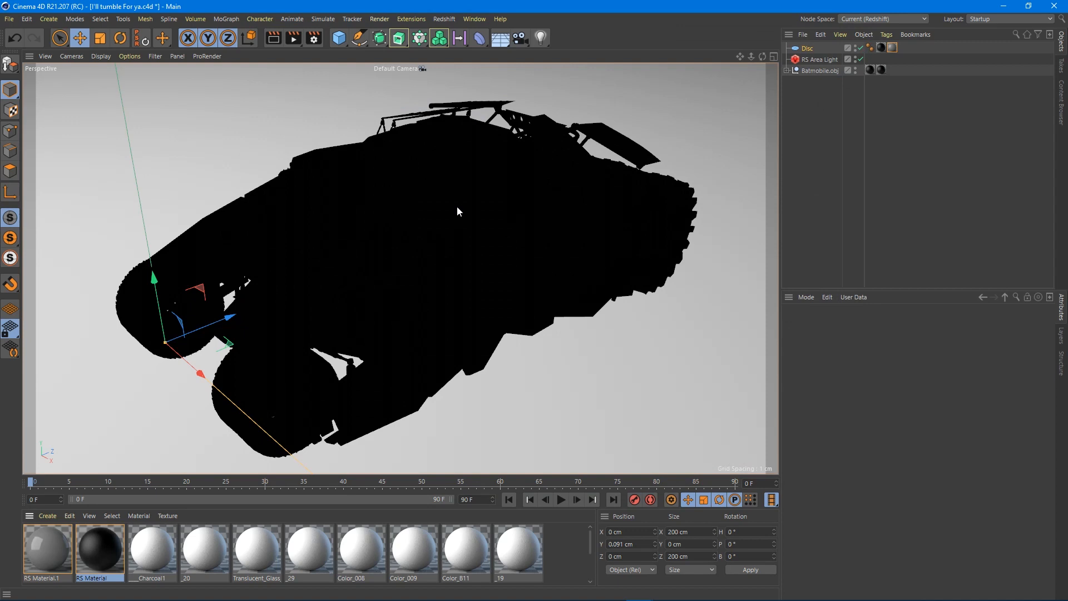
Switch the viewport display to wireframe lines to expose the vehicle's mesh topology.
{"action": "left_click", "coordinate": [389, 221]}
{"action": "left_click", "coordinate": [101, 56]}
{"action": "left_click", "coordinate": [112, 152]}
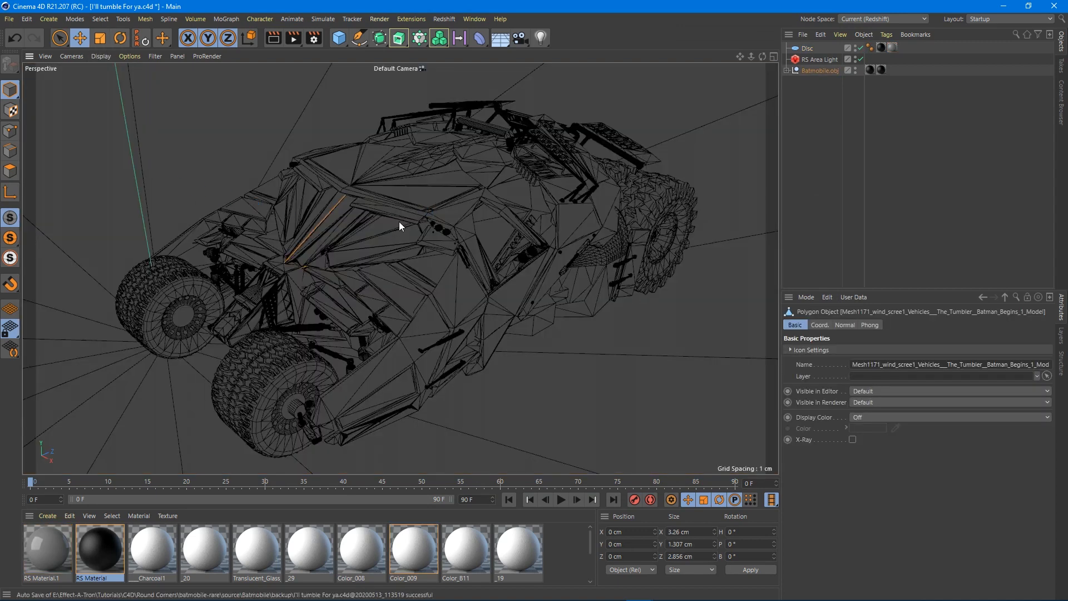
Expand the Batmobile.obj null and select every edge of all its meshes in edge mode.
{"action": "left_click", "coordinate": [807, 69]}
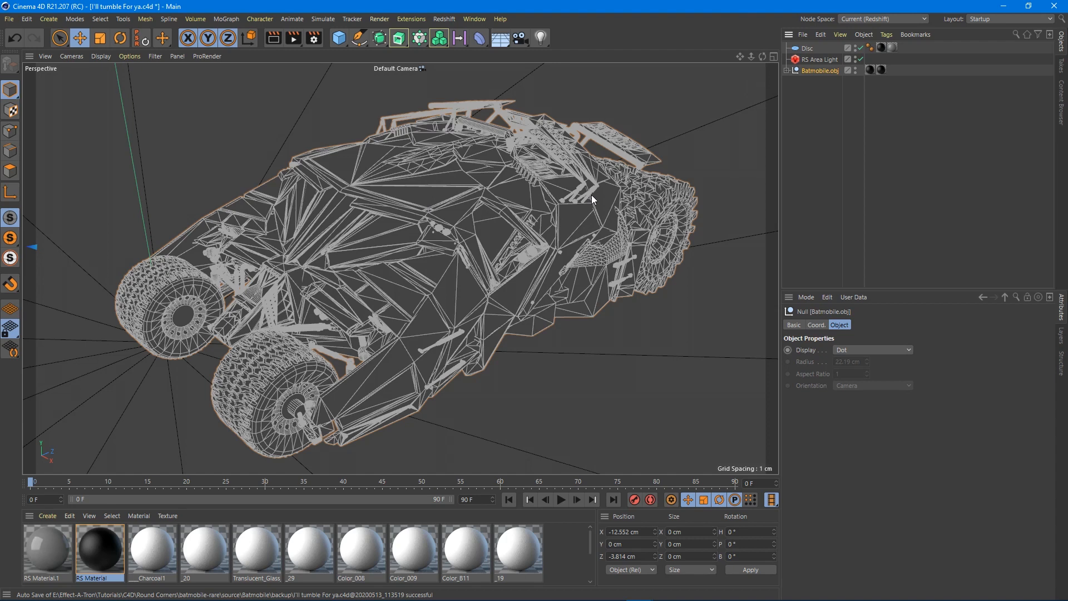
{"action": "left_click", "coordinate": [785, 71]}
{"action": "left_click", "coordinate": [845, 82]}
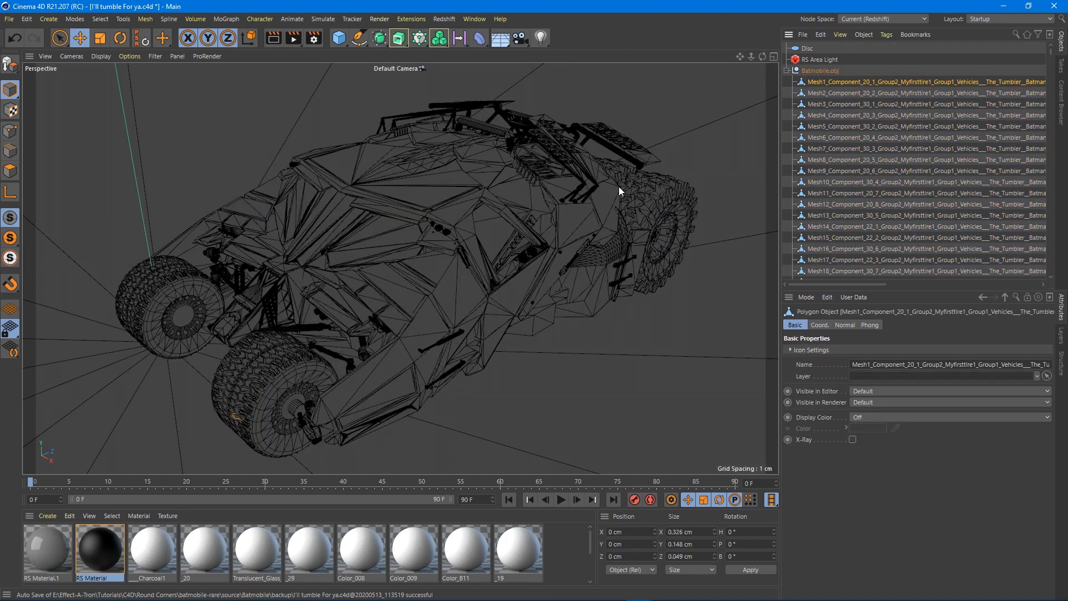
{"action": "left_click", "coordinate": [815, 71]}
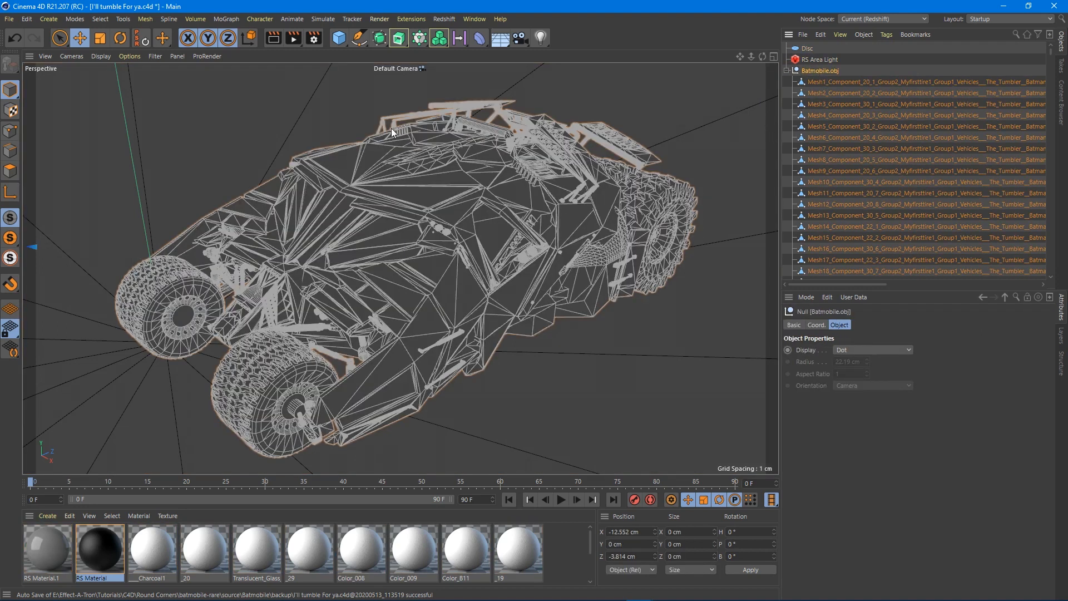
{"action": "left_click", "coordinate": [11, 151]}
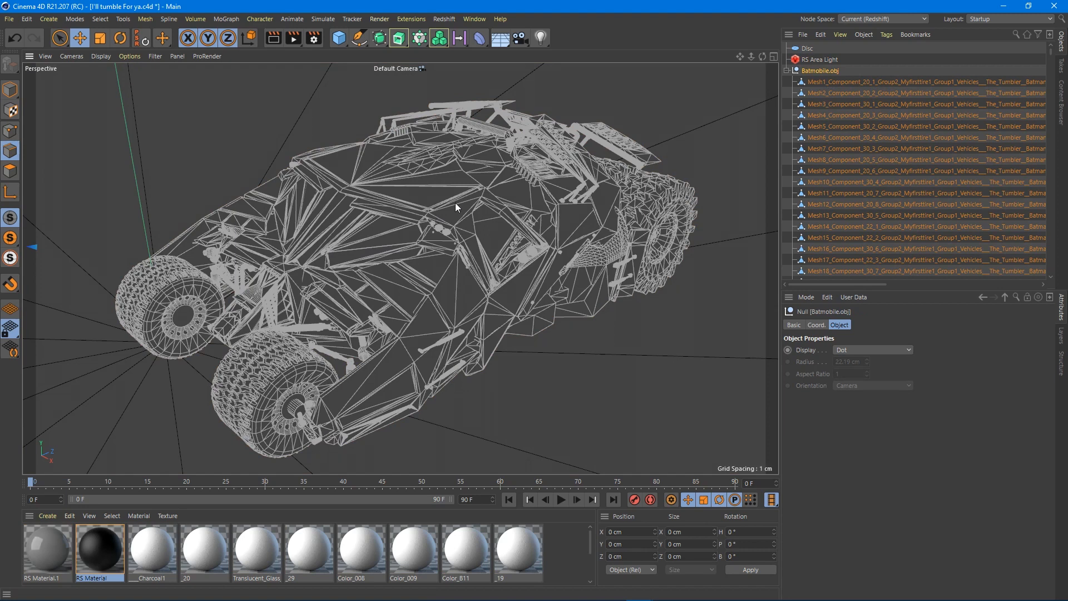
{"action": "key", "text": "ctrl+a"}
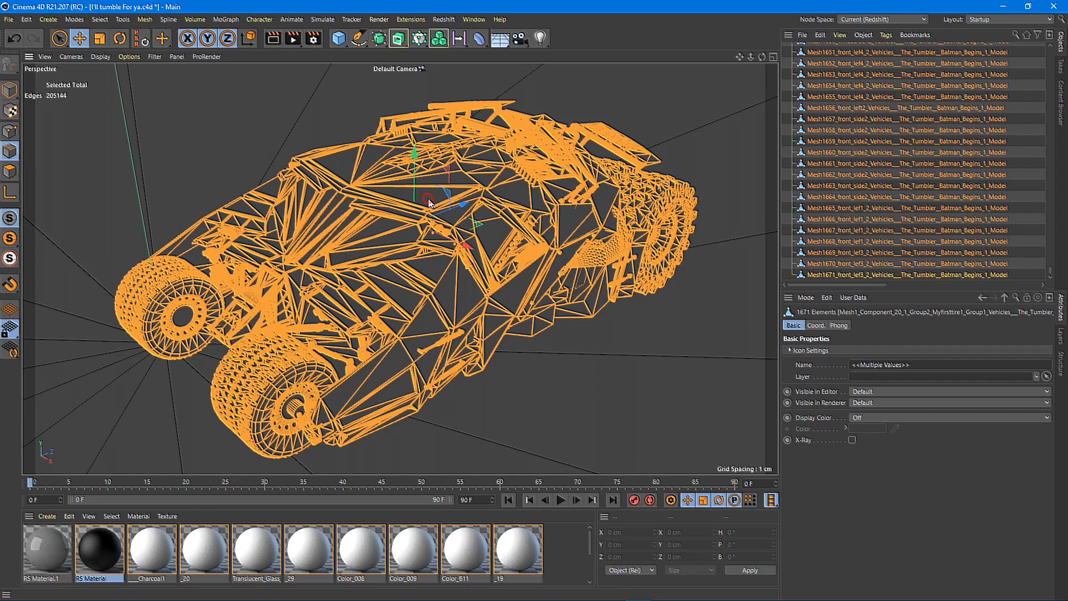
Start a Chamfer bevel on all selected vehicle edges and enter a new fixed-distance offset.
{"action": "right_click", "coordinate": [421, 200]}
{"action": "left_click", "coordinate": [465, 252]}
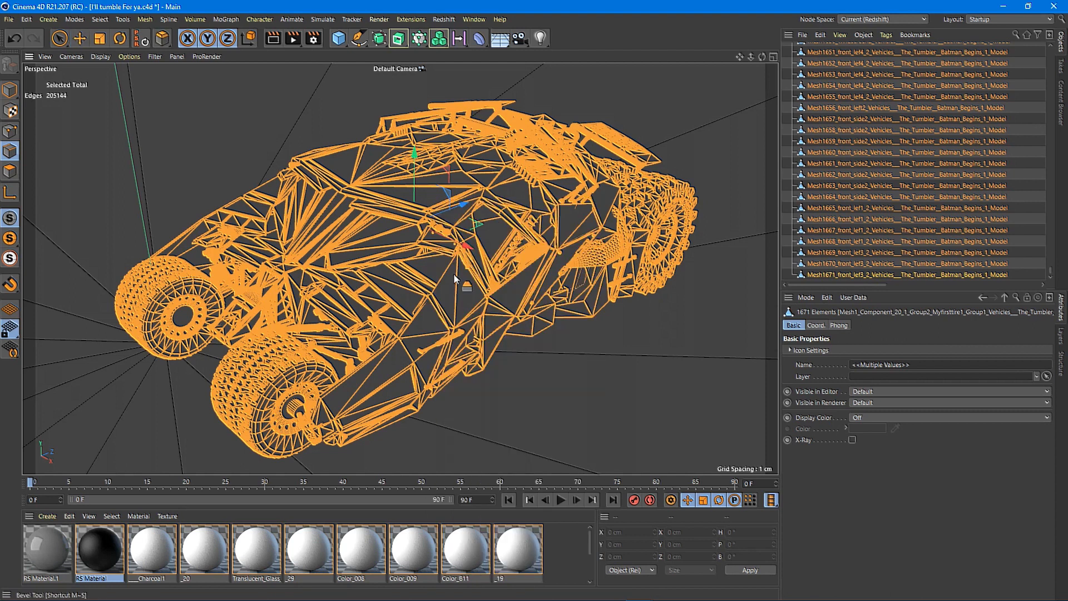
{"action": "left_click", "coordinate": [846, 372]}
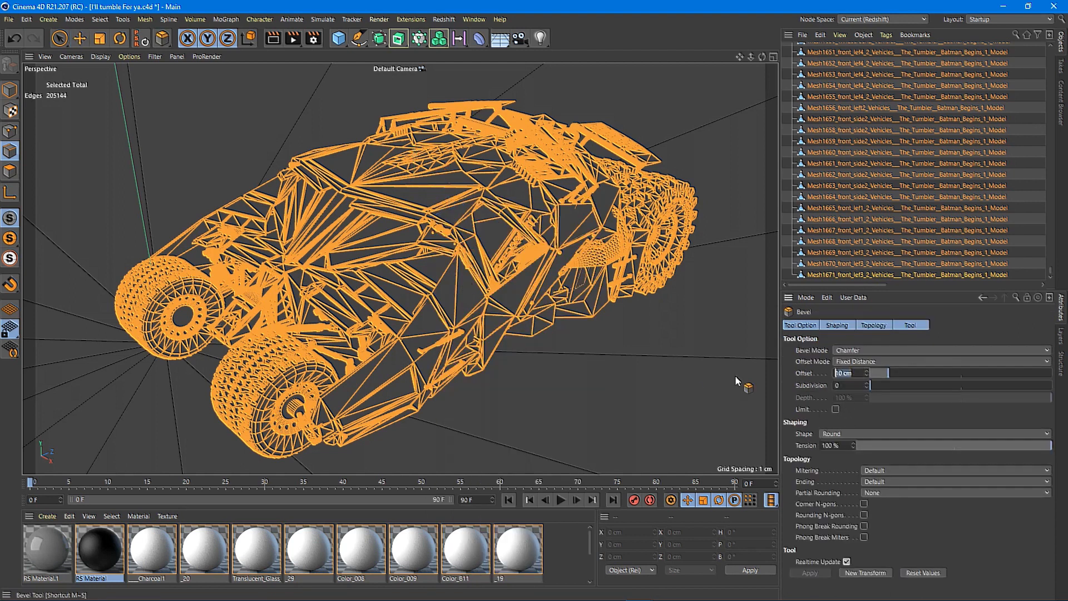
{"action": "type", "text": "02"}
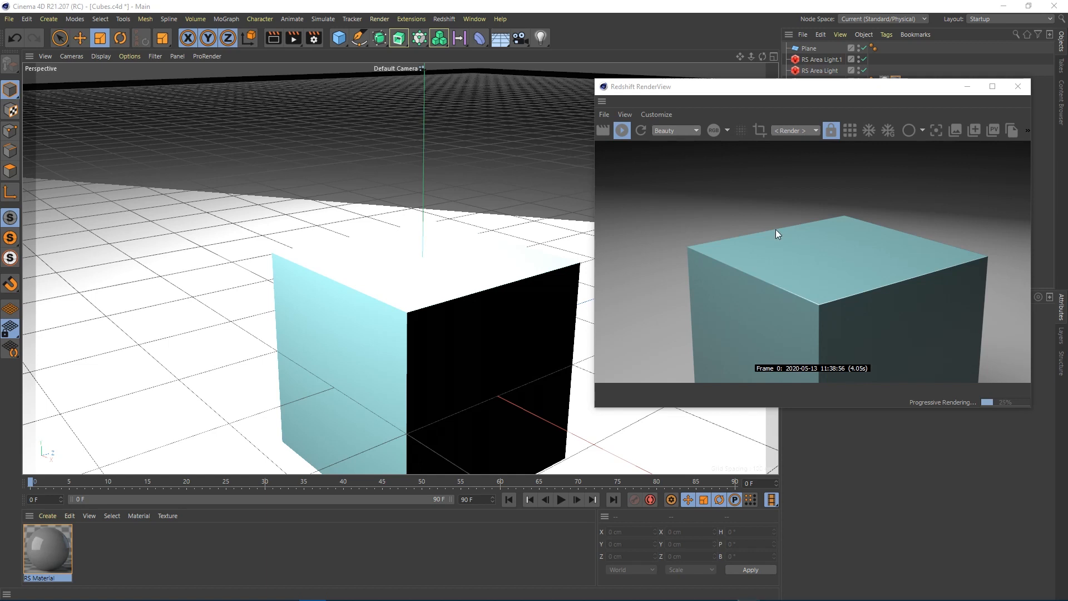
In the cube scene, duplicate the cube and place the copy overlapping its top at about X -45, Y 104.9, Z 42.9 cm.
{"action": "left_click_drag", "start_coordinate": [788, 89], "coordinate": [532, 93]}
{"action": "left_click_drag", "start_coordinate": [695, 98], "coordinate": [896, 111]}
{"action": "scroll", "coordinate": [779, 267], "scroll_direction": "down", "scroll_amount": 4}
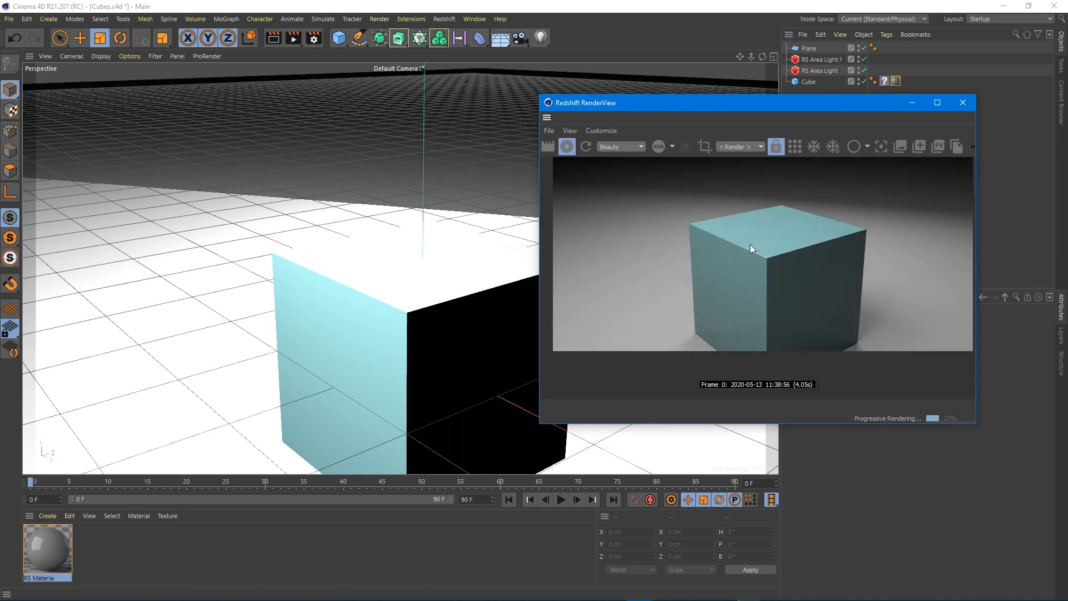
{"action": "scroll", "coordinate": [746, 233], "scroll_direction": "up", "scroll_amount": 2}
{"action": "left_click_drag", "start_coordinate": [709, 105], "coordinate": [774, 130]}
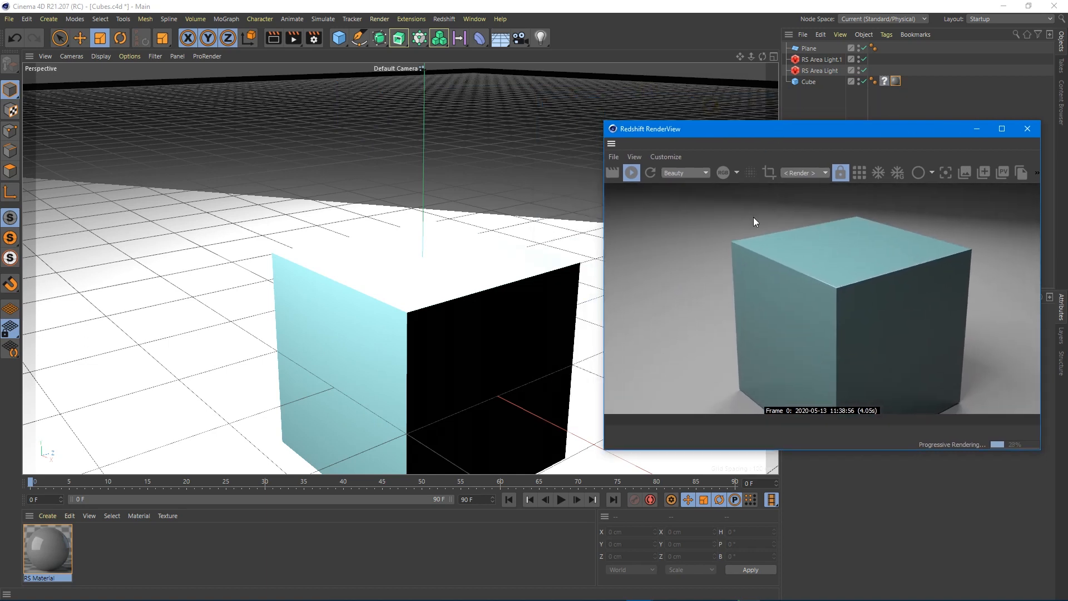
{"action": "scroll", "coordinate": [882, 247], "scroll_direction": "up", "scroll_amount": 1}
{"action": "left_click", "coordinate": [396, 303]}
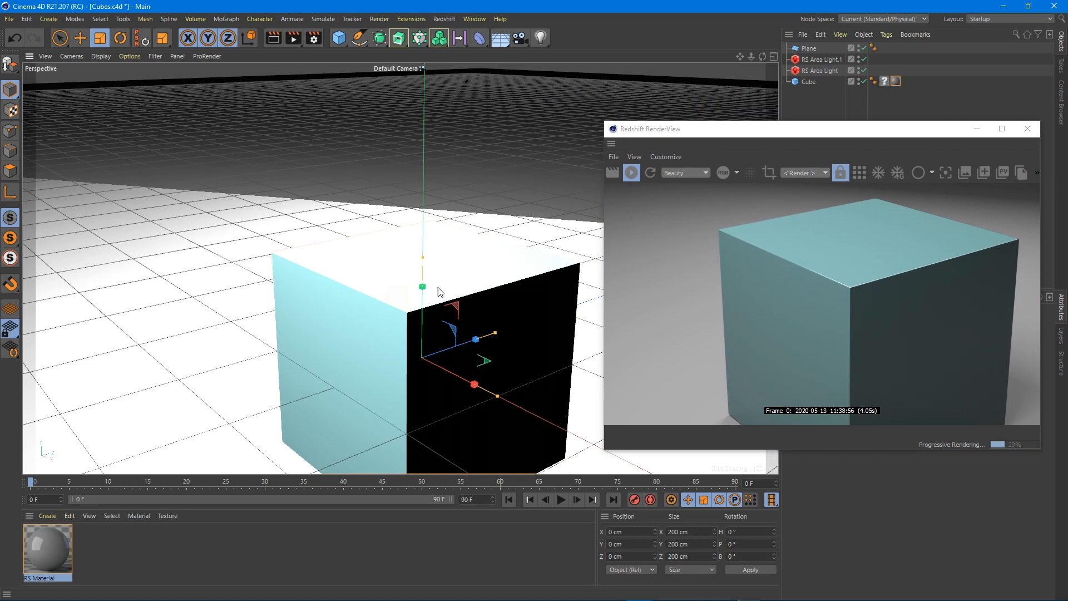
{"action": "key", "text": "e"}
{"action": "left_click_drag", "start_coordinate": [456, 305], "coordinate": [489, 192]}
{"action": "left_click_drag", "start_coordinate": [499, 258], "coordinate": [467, 247]}
{"action": "left_click_drag", "start_coordinate": [827, 128], "coordinate": [763, 119]}
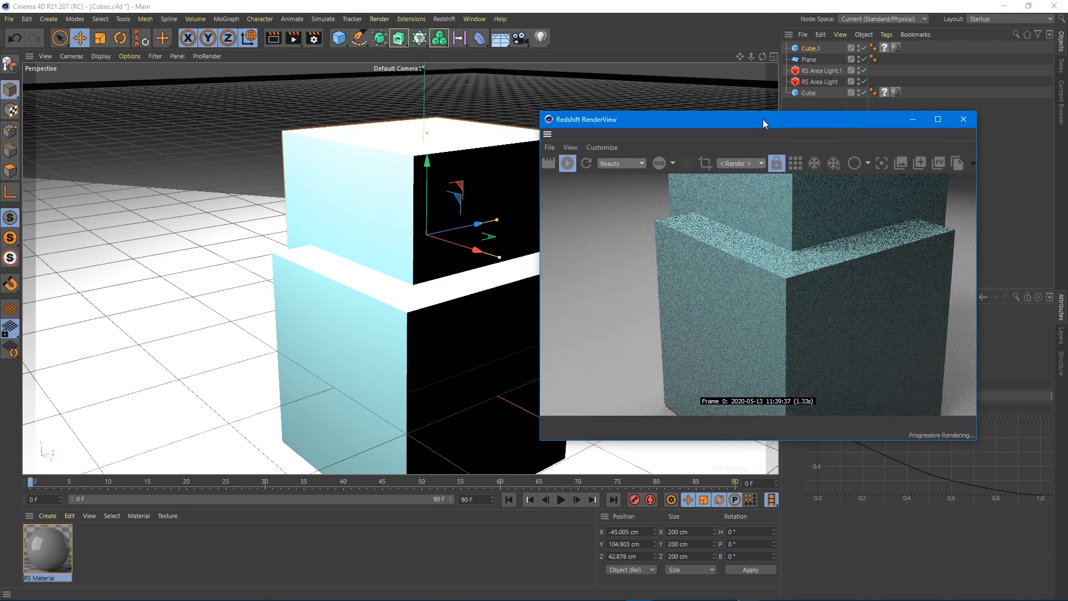
Open the cube material's shader graph and display the Round Corners node's settings.
{"action": "left_click", "coordinate": [60, 548]}
{"action": "left_click_drag", "start_coordinate": [0, 89], "coordinate": [377, 185]}
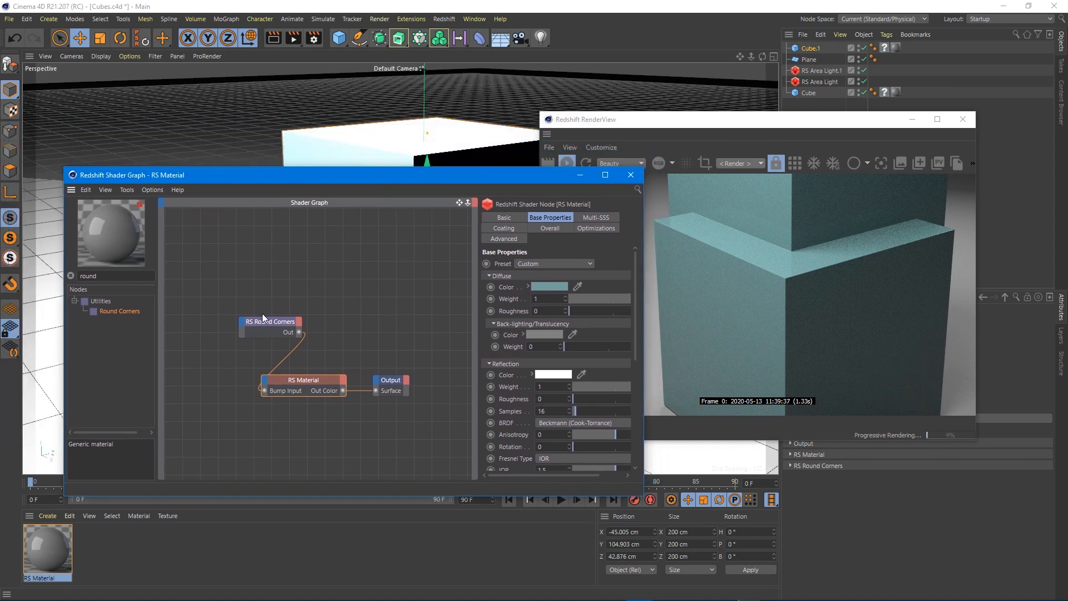
{"action": "left_click", "coordinate": [271, 328]}
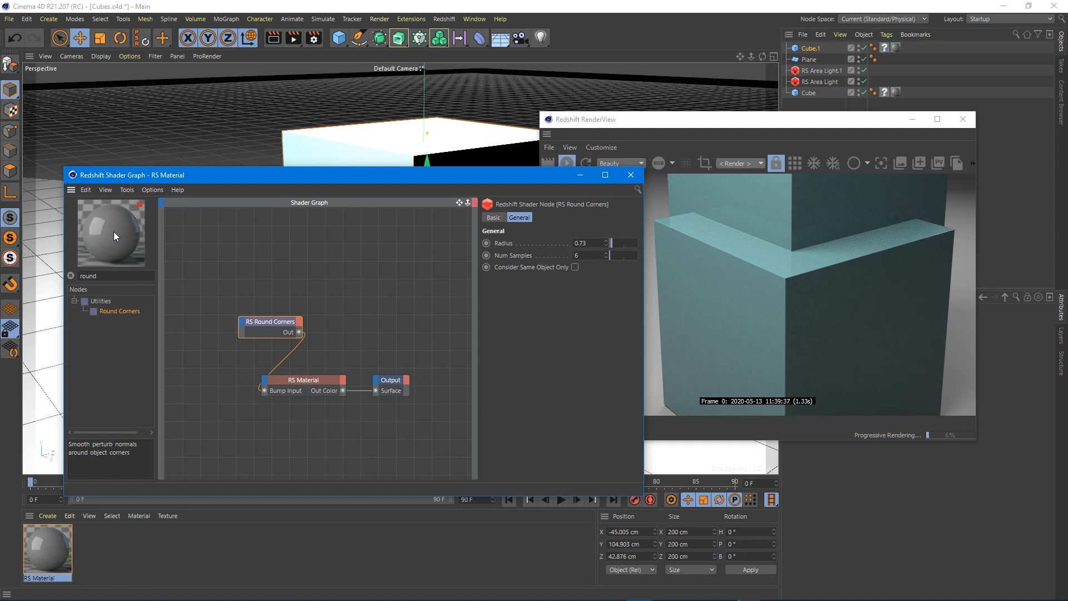
Reopen the cube material's shader graph with the live render stopped, and restart the live render.
{"action": "left_click_drag", "start_coordinate": [639, 124], "coordinate": [711, 103]}
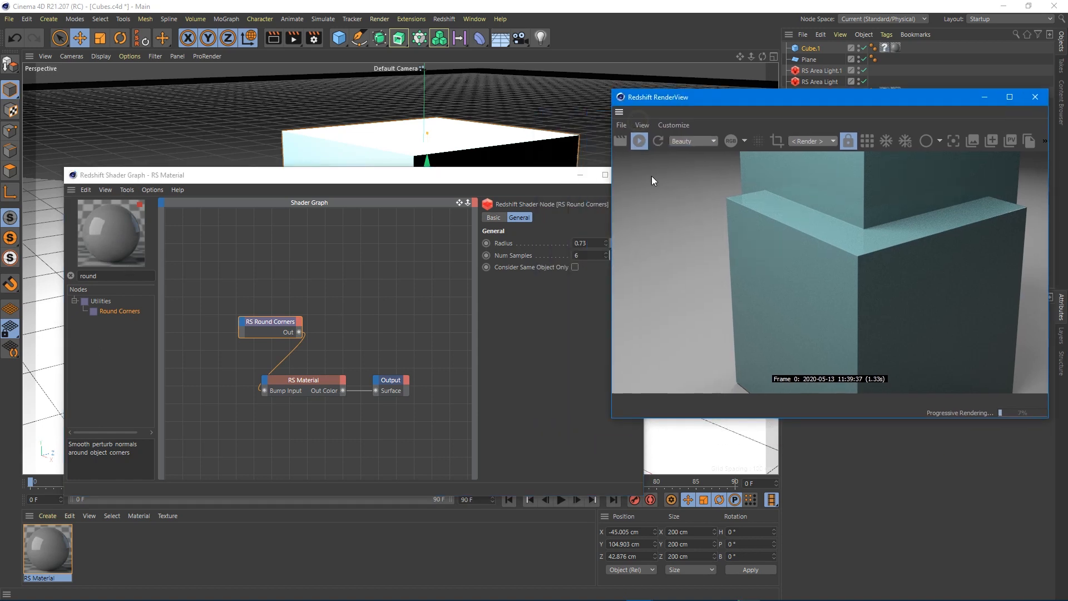
{"action": "left_click", "coordinate": [640, 141]}
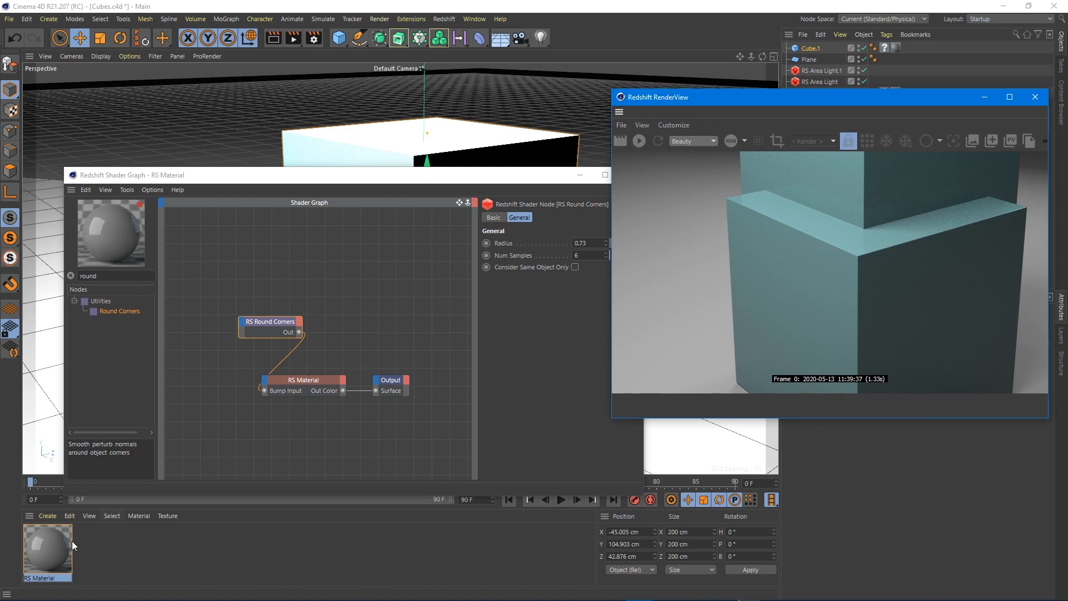
{"action": "double_click", "coordinate": [53, 546]}
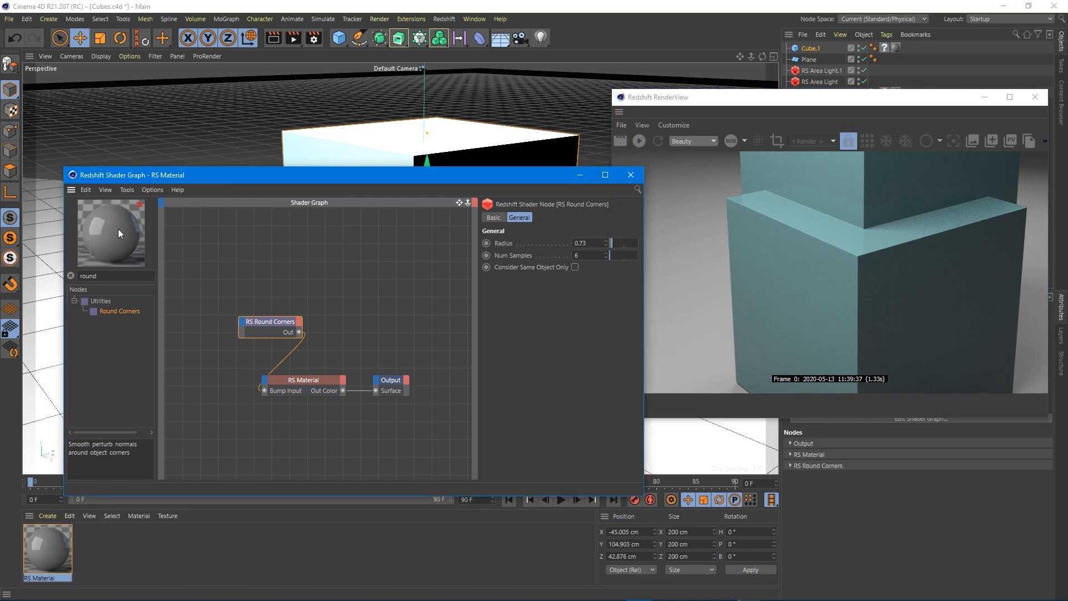
{"action": "left_click", "coordinate": [630, 174]}
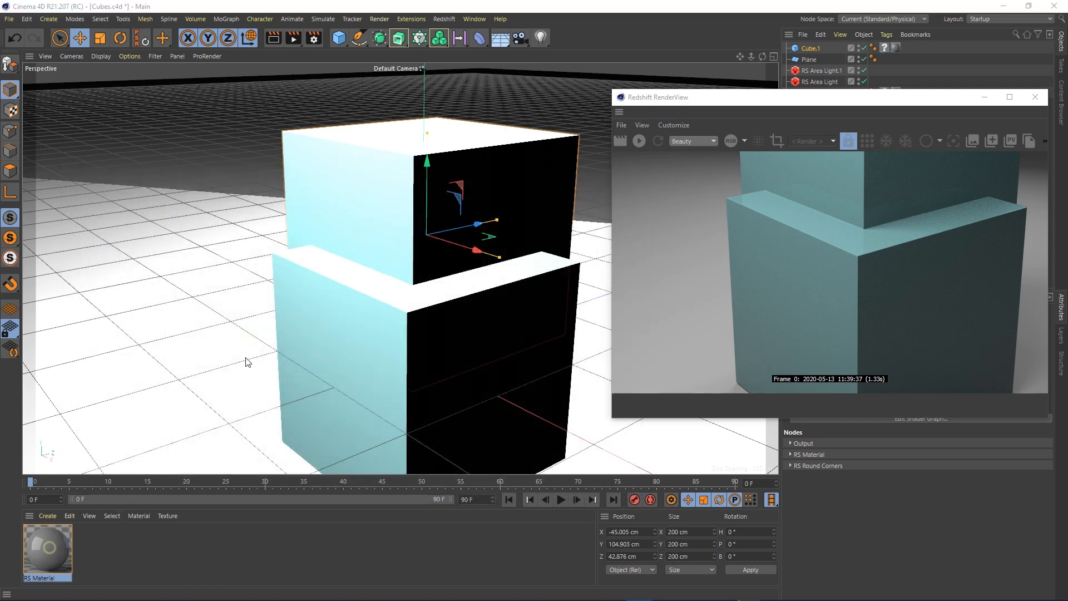
{"action": "left_click_drag", "start_coordinate": [0, 84], "coordinate": [274, 134]}
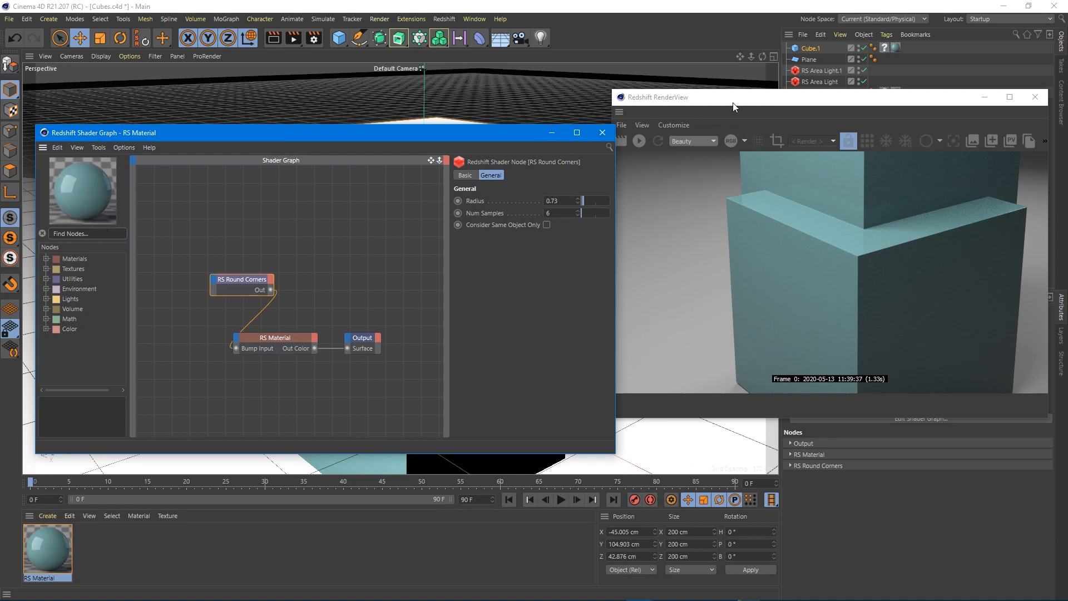
{"action": "left_click", "coordinate": [692, 105]}
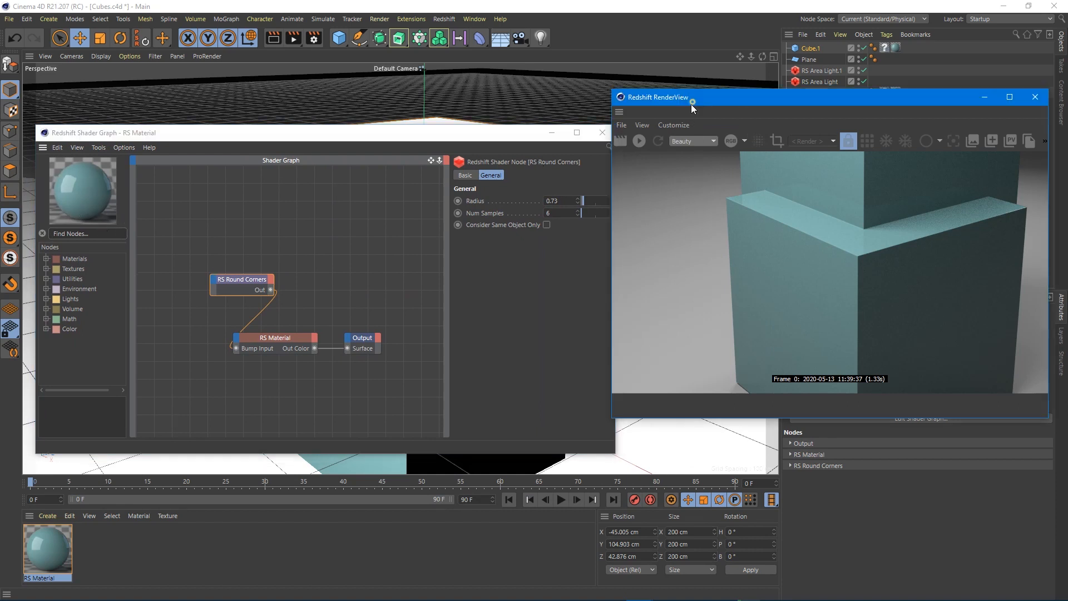
{"action": "left_click", "coordinate": [640, 139]}
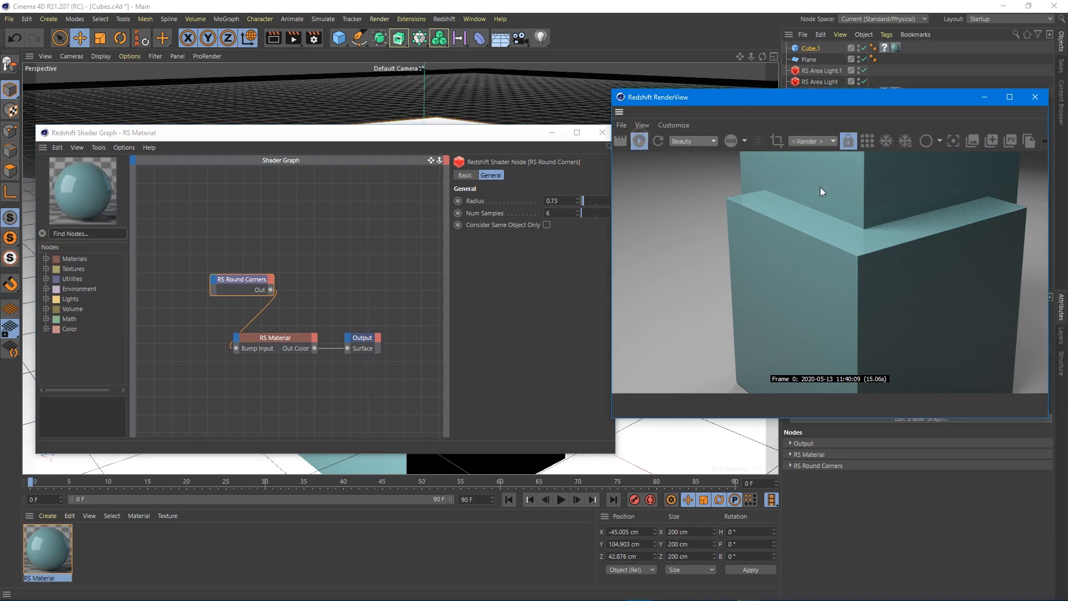
Increase the Round Corners radius to 10 and set its Num Samples to 30.
{"action": "left_click", "coordinate": [263, 284]}
{"action": "left_click_drag", "start_coordinate": [586, 201], "coordinate": [593, 202]}
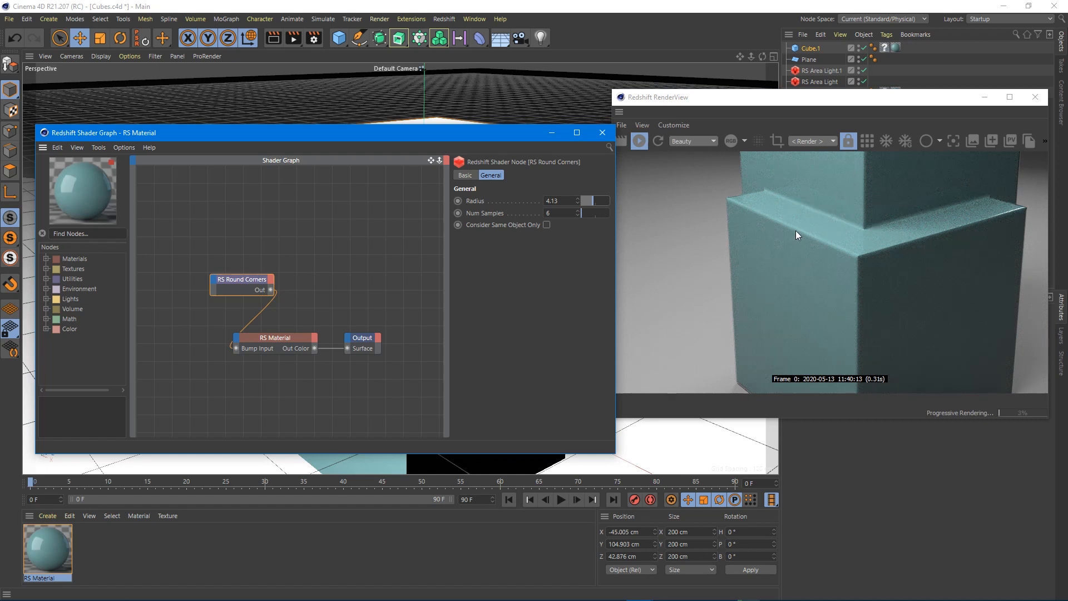
{"action": "left_click_drag", "start_coordinate": [590, 201], "coordinate": [619, 199]}
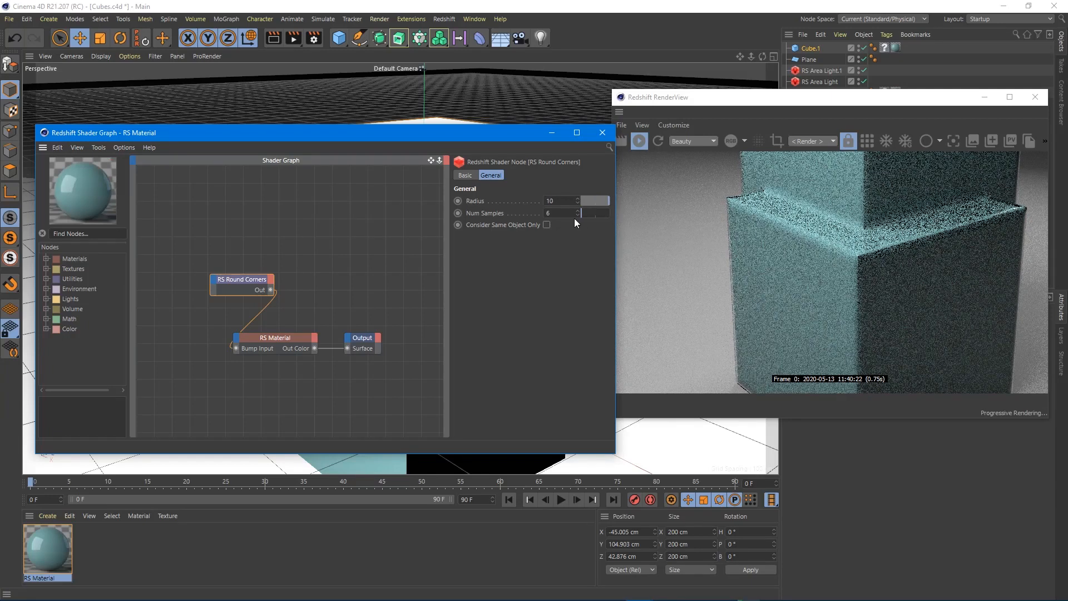
{"action": "double_click", "coordinate": [561, 212]}
{"action": "type", "text": "30"}
{"action": "key", "text": "Return"}
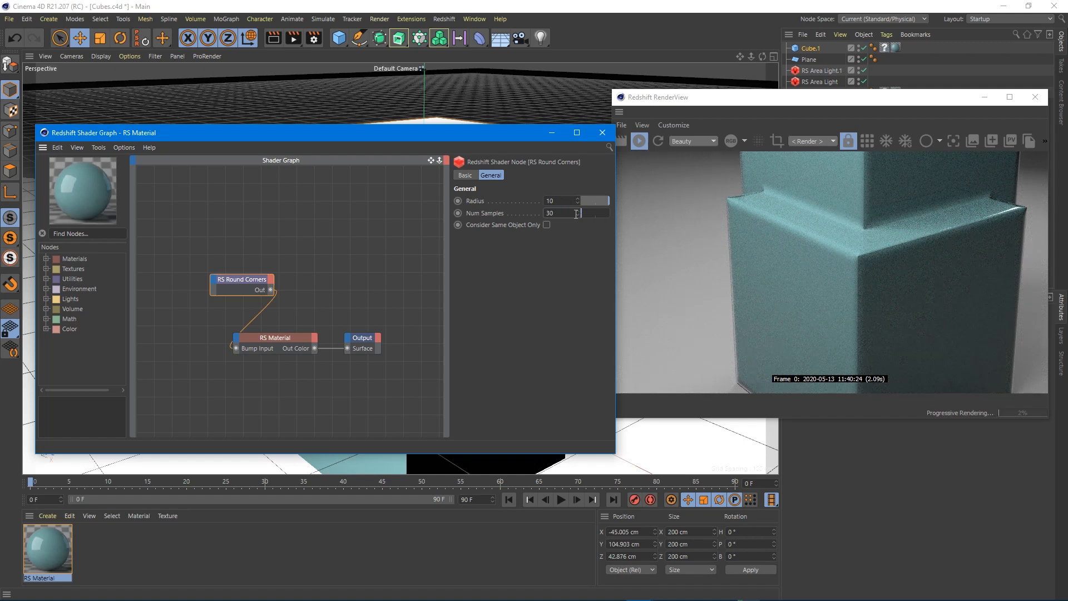
Stop the live render and try extreme Round Corners sample counts such as 33396 and 24576.
{"action": "left_click", "coordinate": [639, 140]}
{"action": "left_click", "coordinate": [595, 213]}
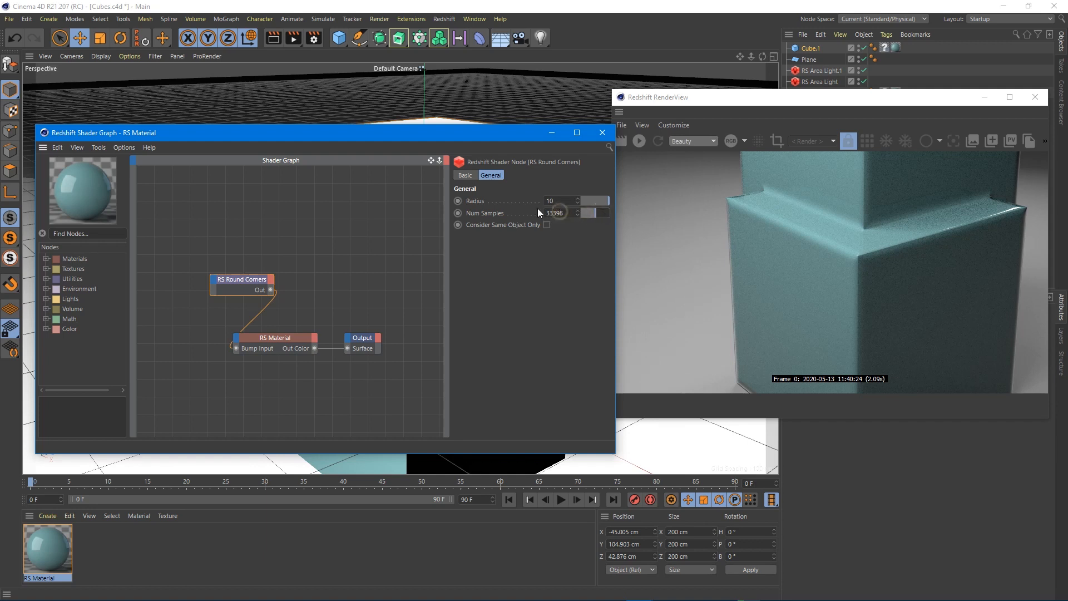
{"action": "left_click", "coordinate": [471, 135]}
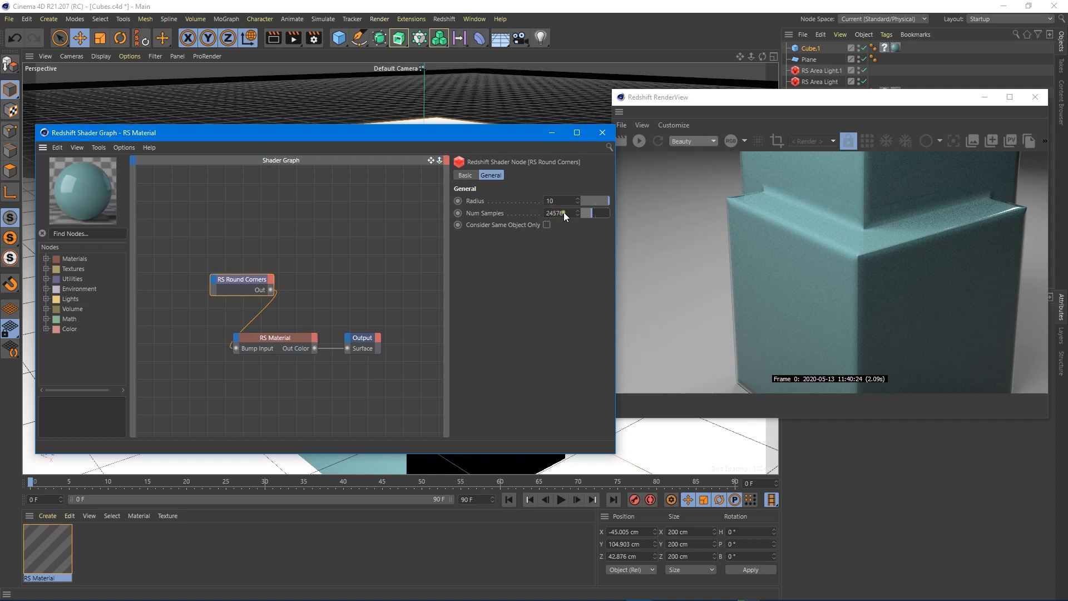
Set the Round Corners Num Samples to 6 and finally to 30, and restart the live render.
{"action": "left_click", "coordinate": [546, 215]}
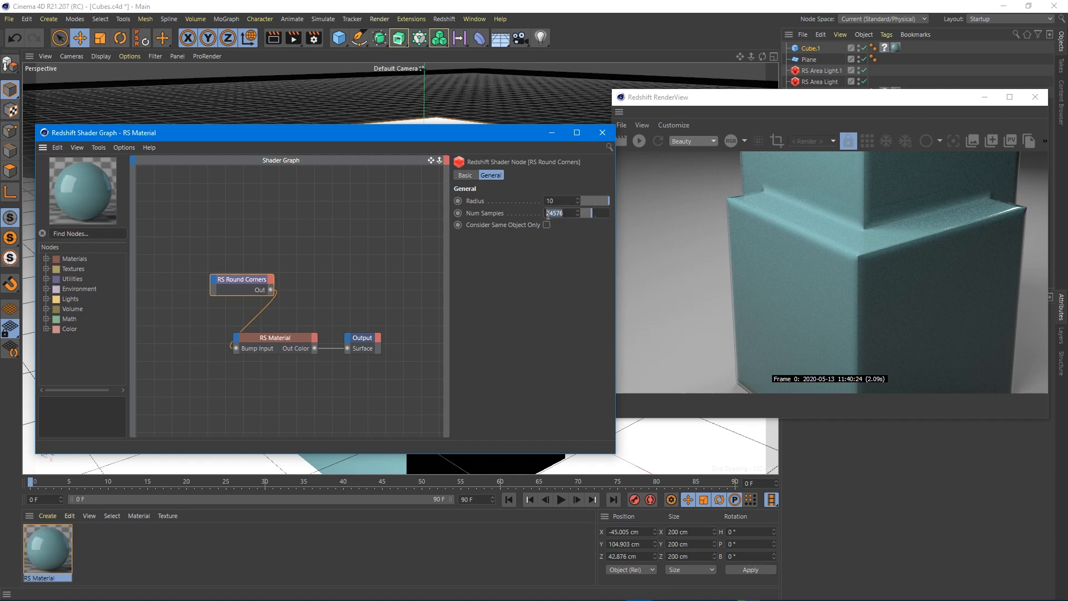
{"action": "type", "text": "6"}
{"action": "key", "text": "Return"}
{"action": "left_click_drag", "start_coordinate": [557, 211], "coordinate": [498, 216]}
{"action": "type", "text": "30"}
{"action": "left_click", "coordinate": [639, 141]}
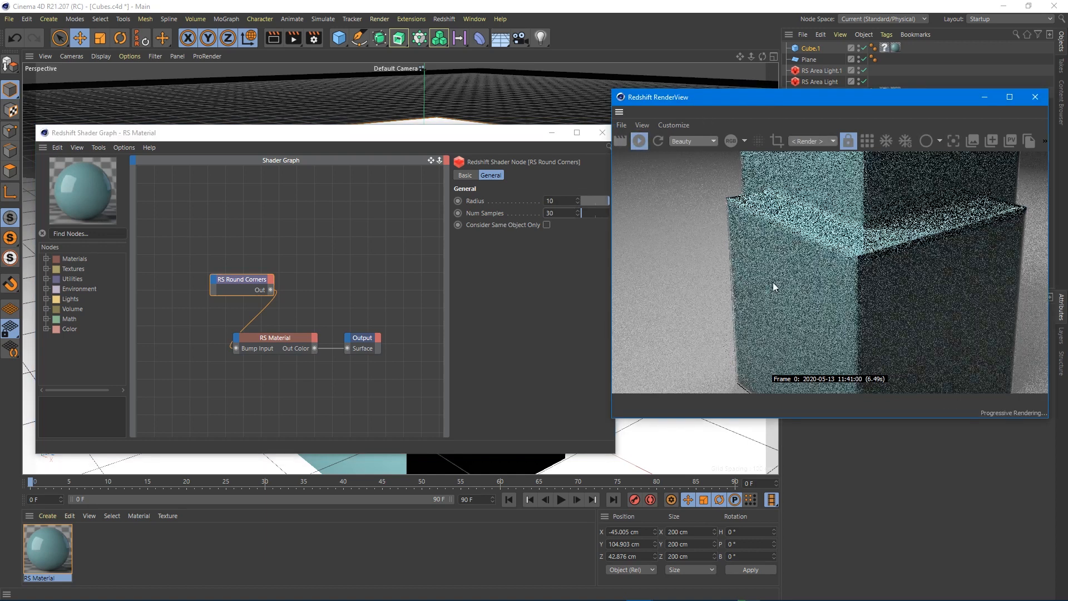
Reduce the Round Corners radius to about 4.33 and enable Consider Same Object Only.
{"action": "left_click", "coordinate": [600, 203]}
{"action": "mouse_move", "coordinate": [599, 201]}
{"action": "left_mouse_down"}
{"action": "mouse_move", "coordinate": [579, 202]}
{"action": "mouse_move", "coordinate": [593, 202]}
{"action": "left_mouse_up"}
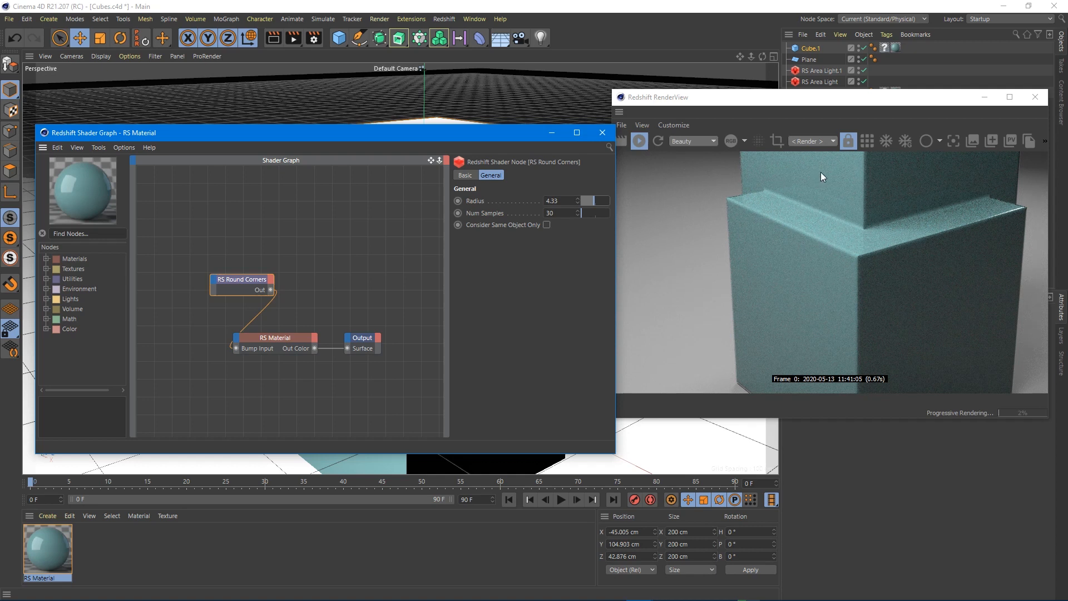
{"action": "left_click", "coordinate": [546, 225]}
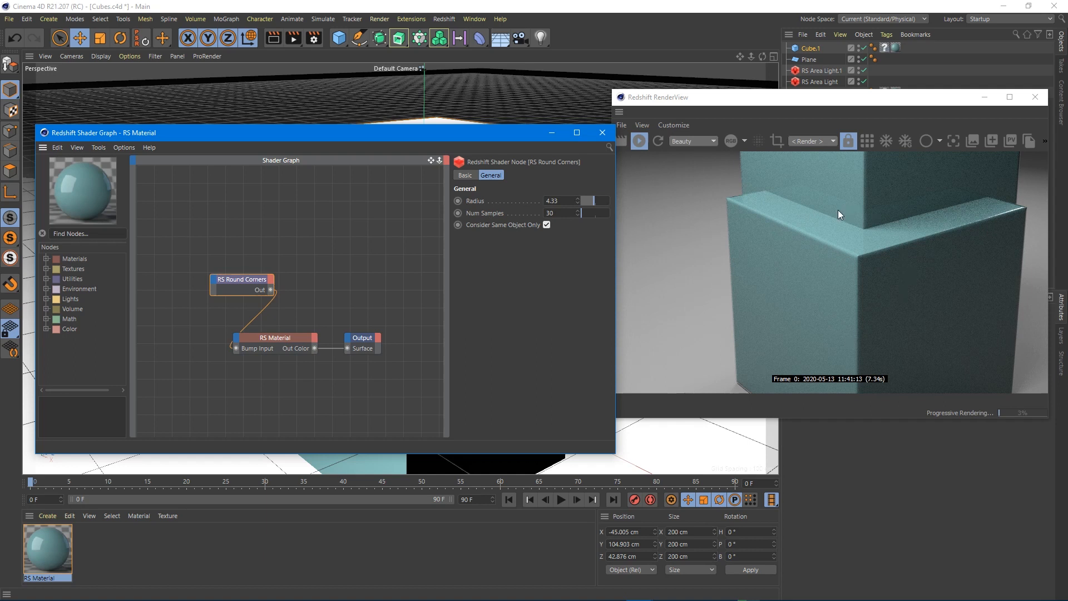
Rearrange the render view and shader graph windows to uncover the cubes, and lower the Round Corners radius to about 1.83.
{"action": "left_click_drag", "start_coordinate": [799, 98], "coordinate": [862, 123]}
{"action": "left_click_drag", "start_coordinate": [528, 134], "coordinate": [514, 283]}
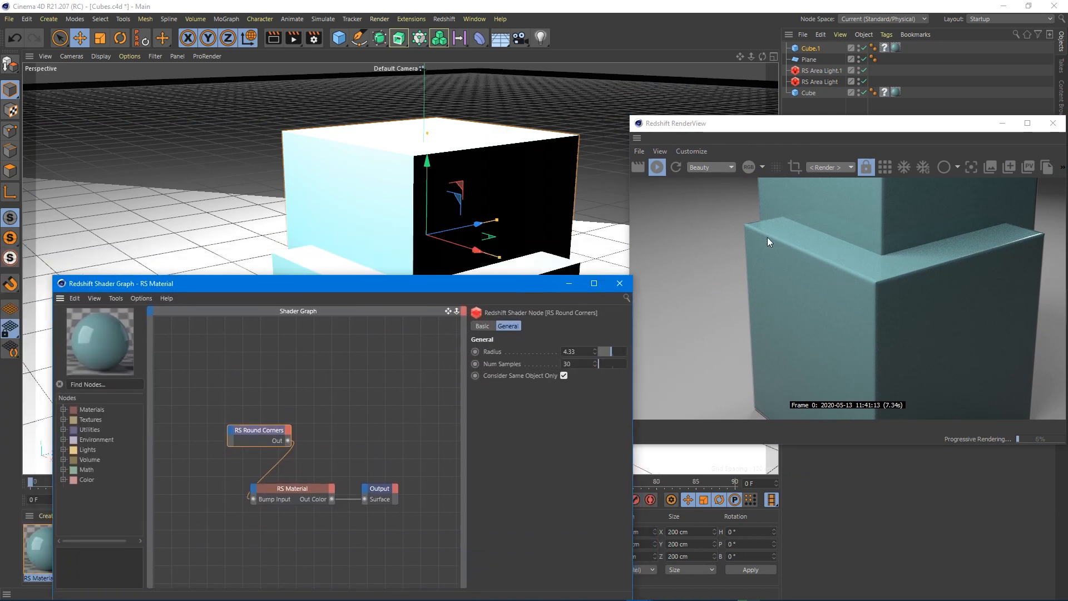
{"action": "left_click_drag", "start_coordinate": [605, 352], "coordinate": [600, 352]}
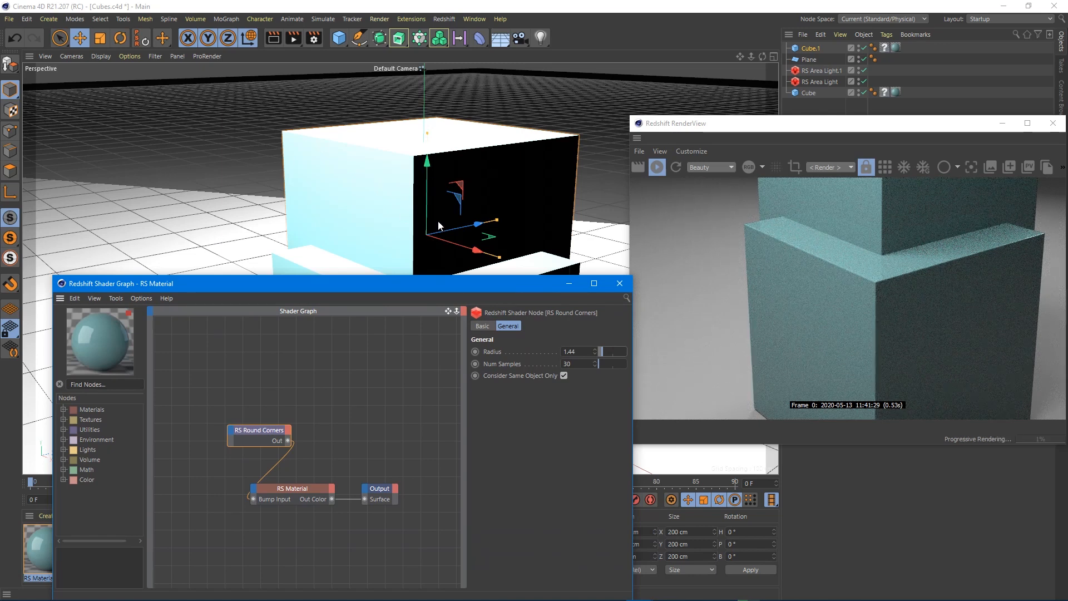
{"action": "left_click_drag", "start_coordinate": [602, 353], "coordinate": [604, 352]}
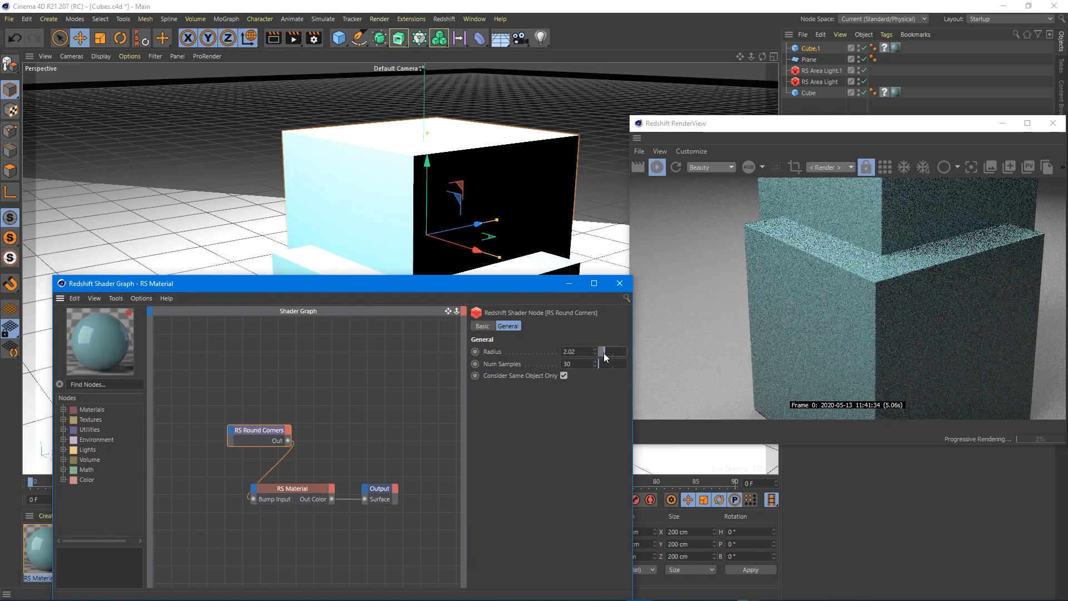
Disable Consider Same Object Only, raise the Round Corners radius to about 2.6, and close the shader graph.
{"action": "left_click", "coordinate": [564, 375]}
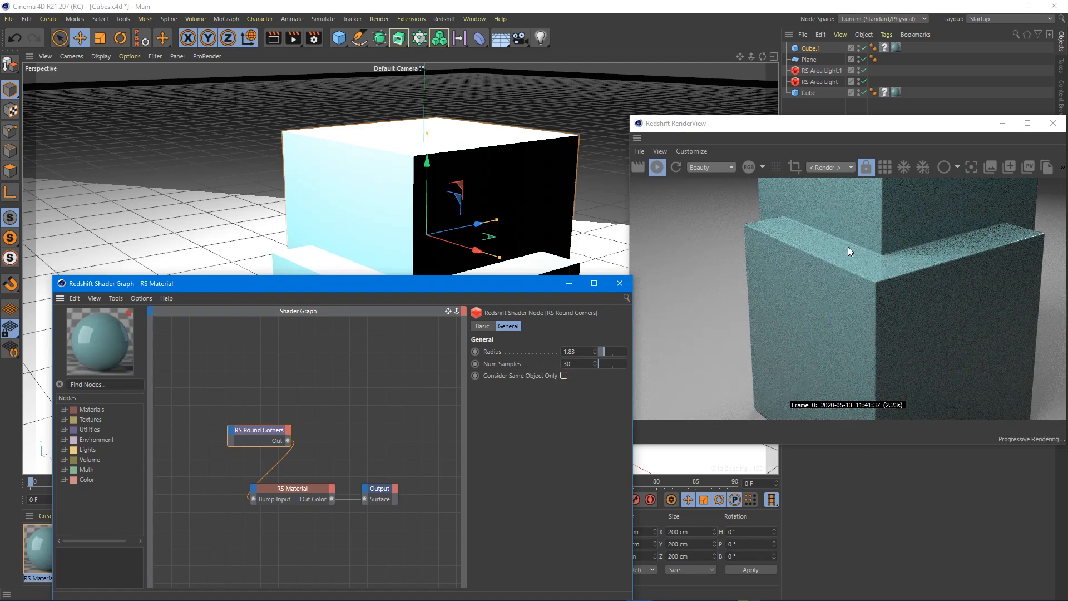
{"action": "left_click_drag", "start_coordinate": [604, 352], "coordinate": [607, 352]}
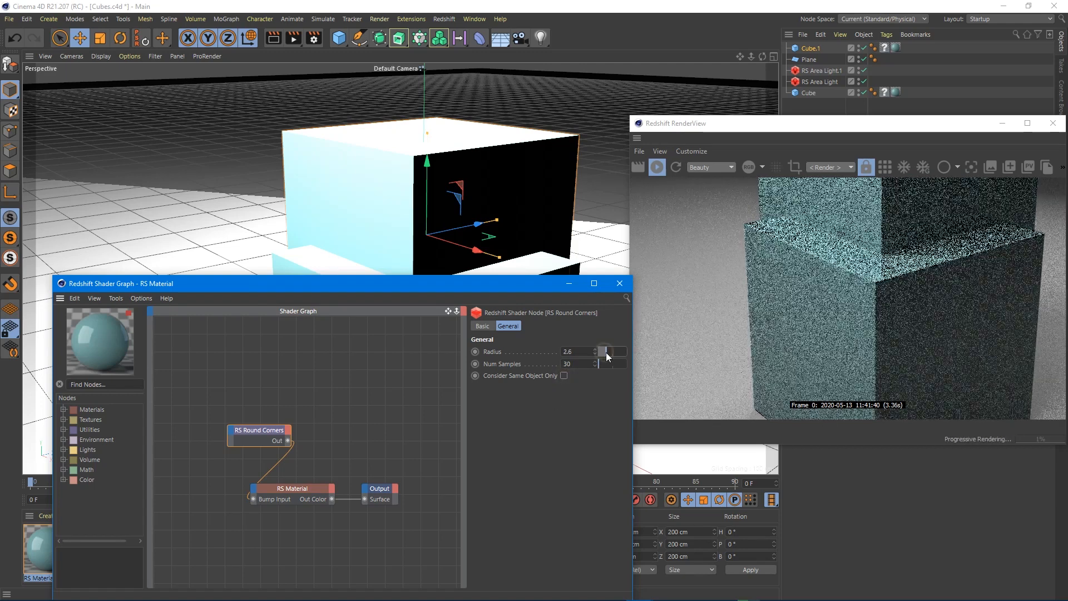
{"action": "left_click", "coordinate": [618, 283]}
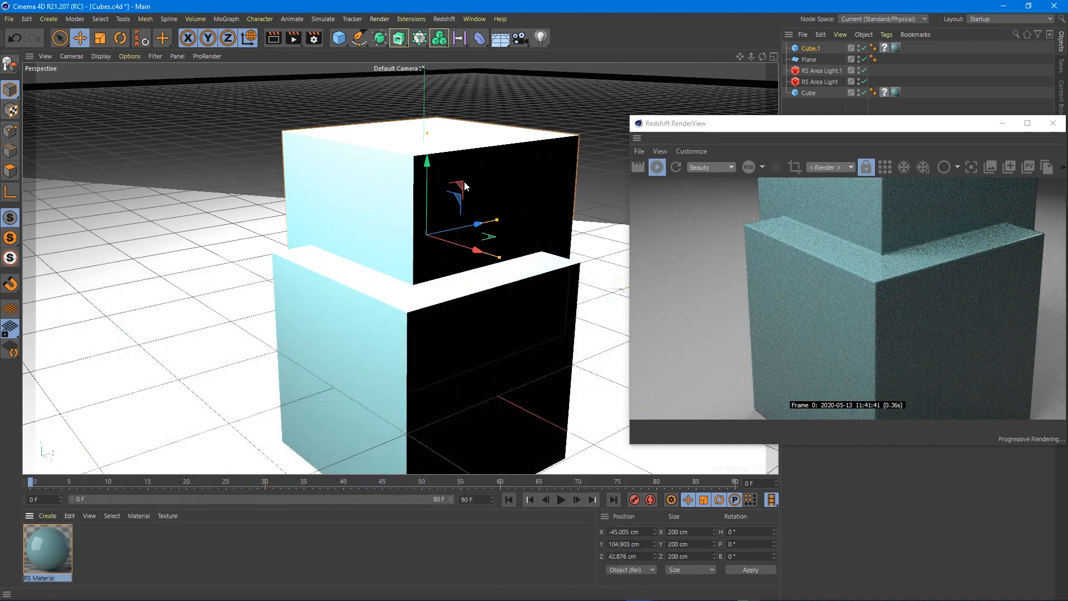
Shift the upper cube to about Y 99.2, Z -75.1 cm and rotate it to about H -41.8°, P -36.9°, B -127.5°.
{"action": "left_click_drag", "start_coordinate": [462, 185], "coordinate": [342, 219]}
{"action": "key", "text": "r"}
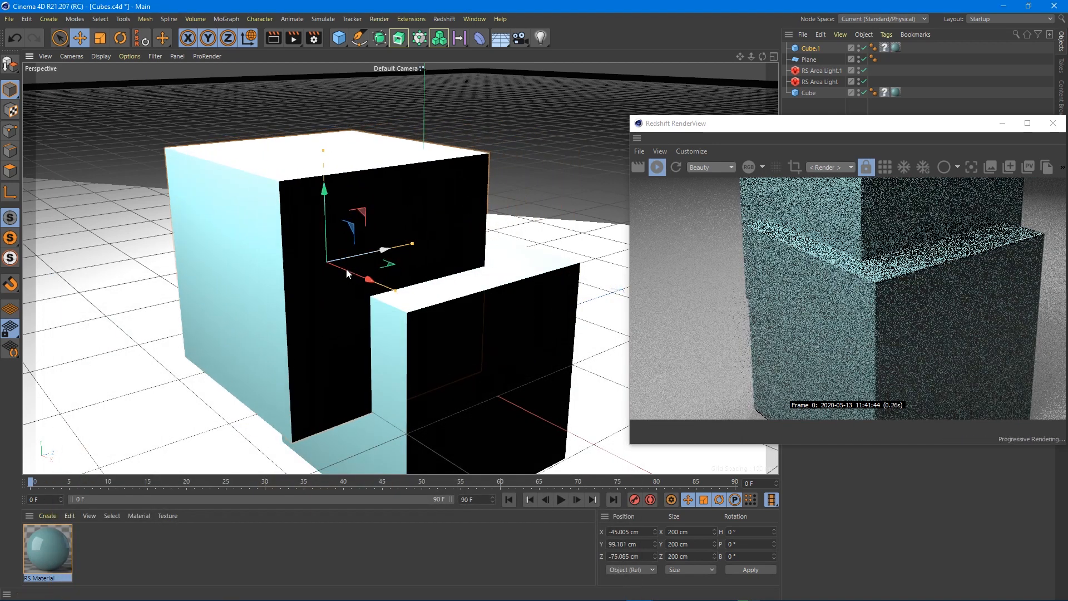
{"action": "left_click_drag", "start_coordinate": [334, 198], "coordinate": [332, 189]}
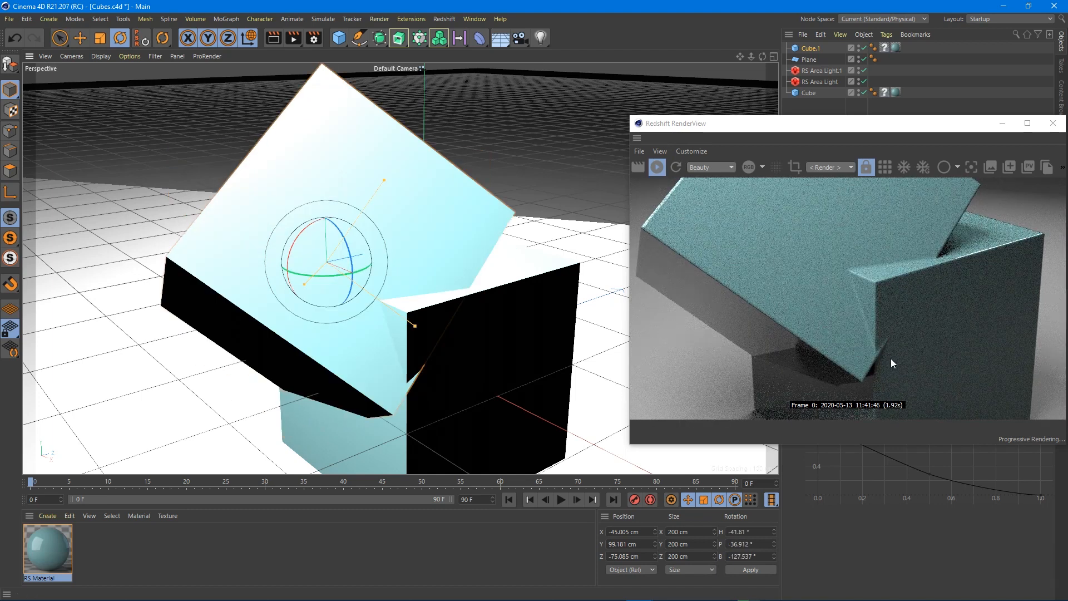
Move the rotated cube so it intersects the lower cube at about X -66.6, Z 67.1 cm.
{"action": "key", "text": "e"}
{"action": "left_click_drag", "start_coordinate": [352, 258], "coordinate": [442, 248]}
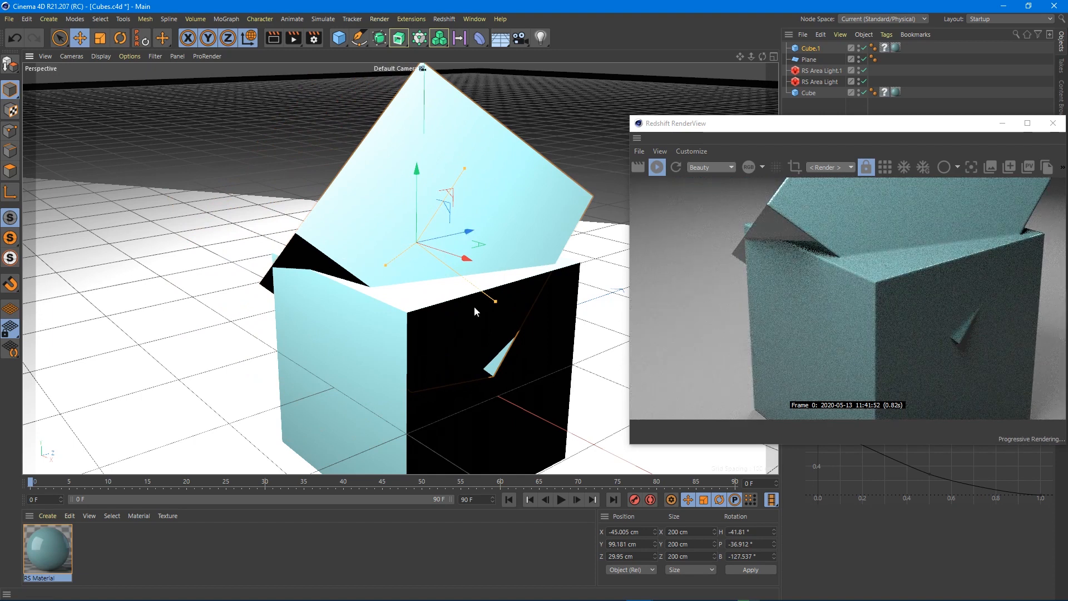
{"action": "left_click_drag", "start_coordinate": [452, 251], "coordinate": [475, 265]}
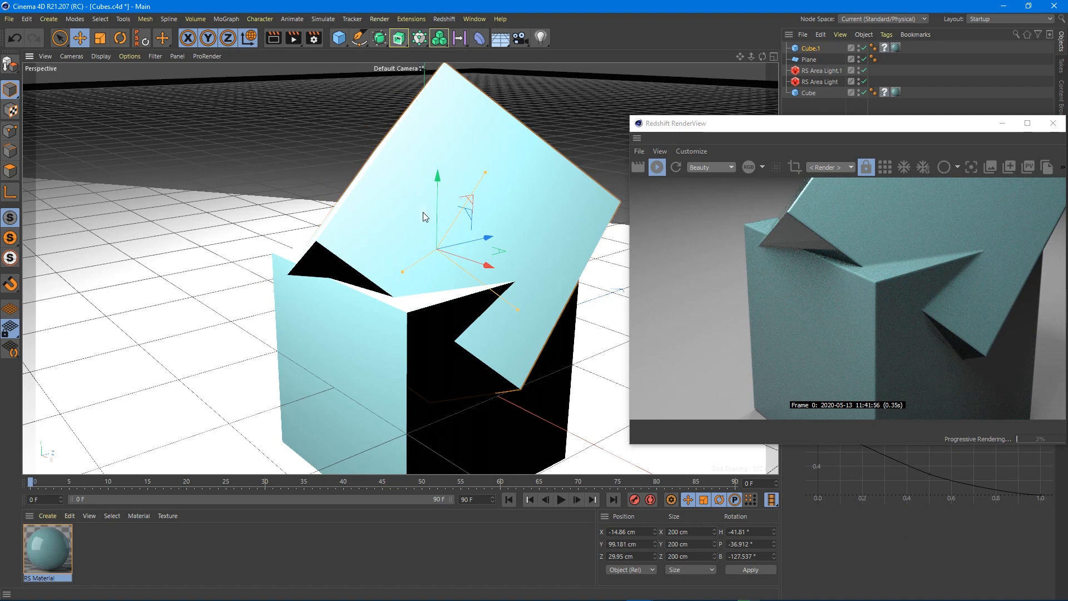
{"action": "mouse_move", "coordinate": [481, 238]}
{"action": "left_mouse_down"}
{"action": "mouse_move", "coordinate": [365, 266]}
{"action": "mouse_move", "coordinate": [487, 246]}
{"action": "mouse_move", "coordinate": [510, 260]}
{"action": "mouse_move", "coordinate": [472, 255]}
{"action": "left_mouse_up"}
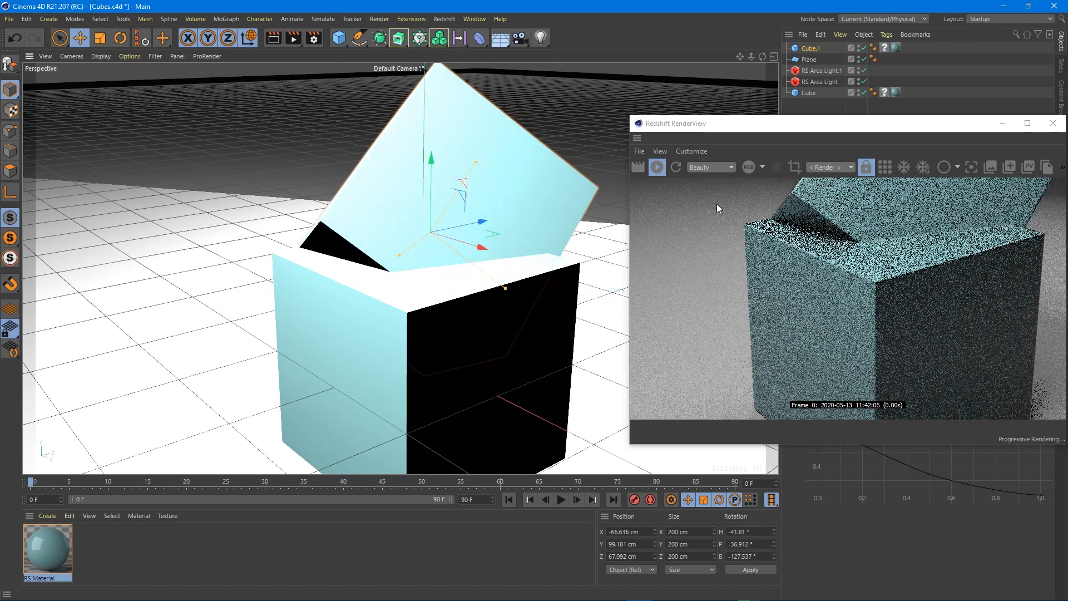
Show the lower cube's object properties and reposition the render view beside the intersecting cubes.
{"action": "left_click_drag", "start_coordinate": [919, 128], "coordinate": [559, 97]}
{"action": "left_click", "coordinate": [809, 93]}
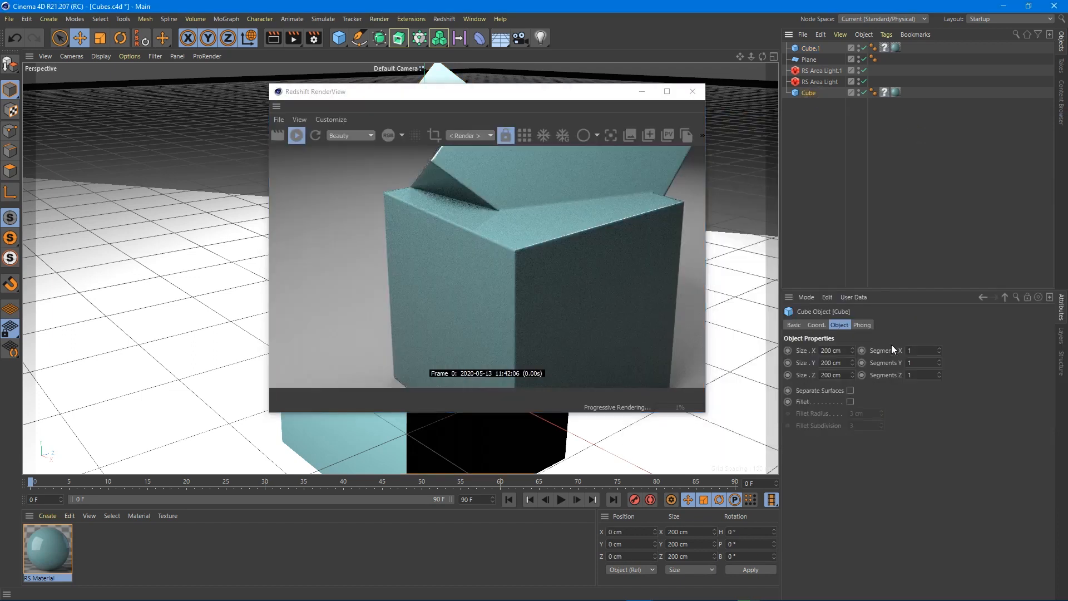
{"action": "left_click_drag", "start_coordinate": [383, 96], "coordinate": [534, 129]}
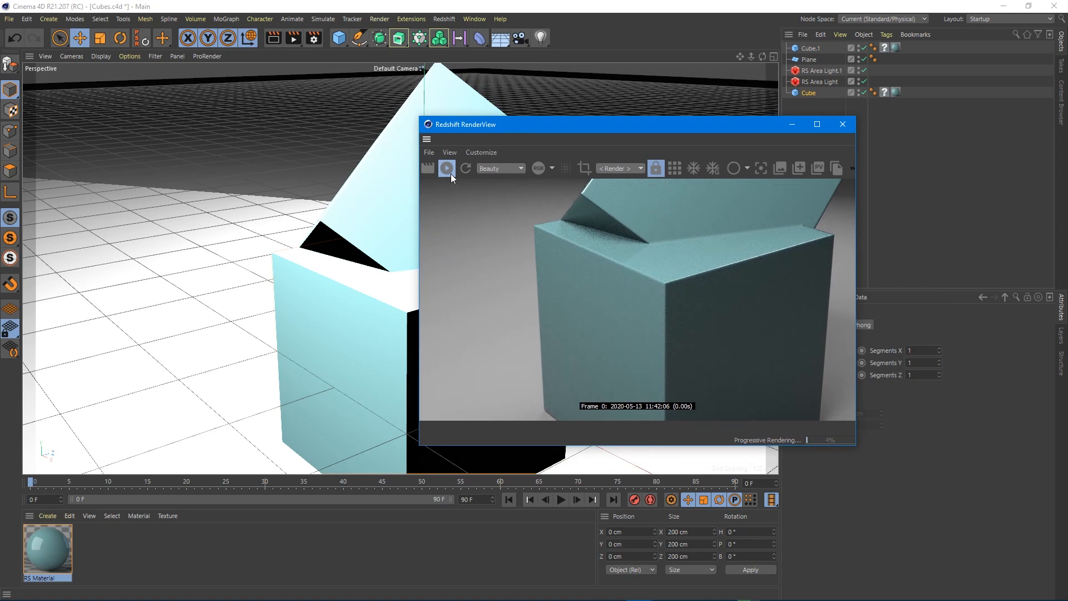
Switch to the Cloner balls.c4d scene and select its Sphere and Cloner objects.
{"action": "left_click", "coordinate": [474, 19]}
{"action": "left_click", "coordinate": [508, 340]}
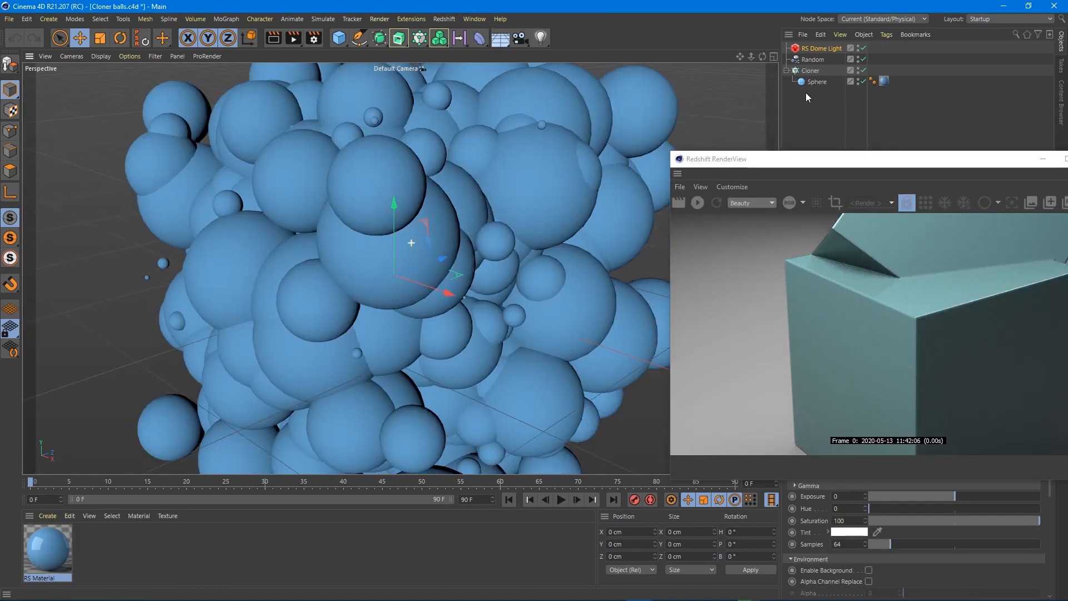
{"action": "left_click", "coordinate": [813, 82]}
{"action": "left_click", "coordinate": [811, 70]}
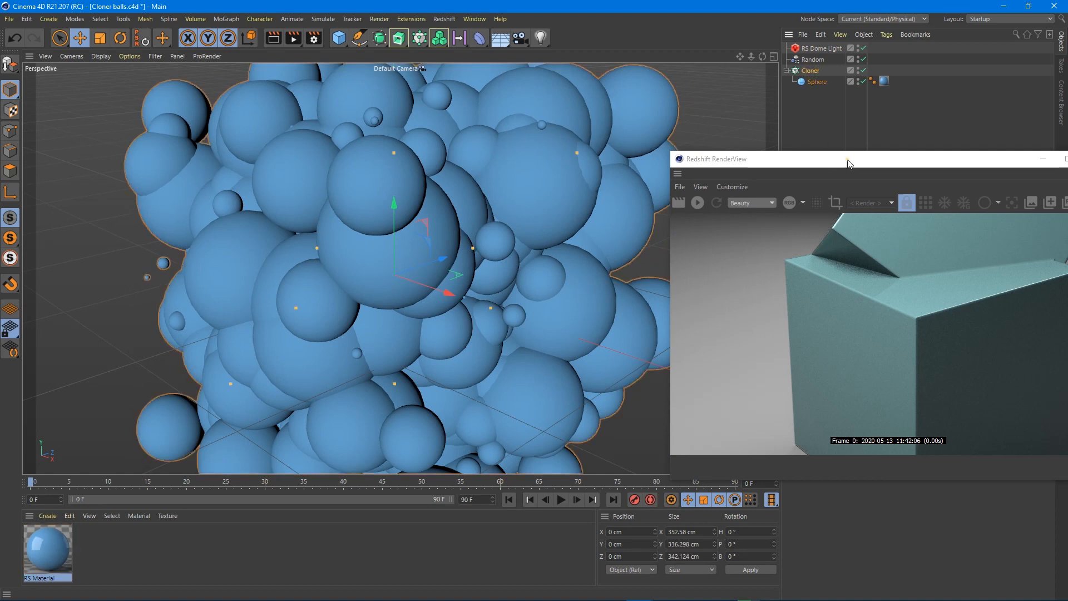
Select the Random effector and arrange the render view for a live render of the cloned spheres.
{"action": "left_click_drag", "start_coordinate": [851, 159], "coordinate": [586, 172]}
{"action": "left_click", "coordinate": [813, 60]}
{"action": "left_click_drag", "start_coordinate": [677, 178], "coordinate": [746, 132]}
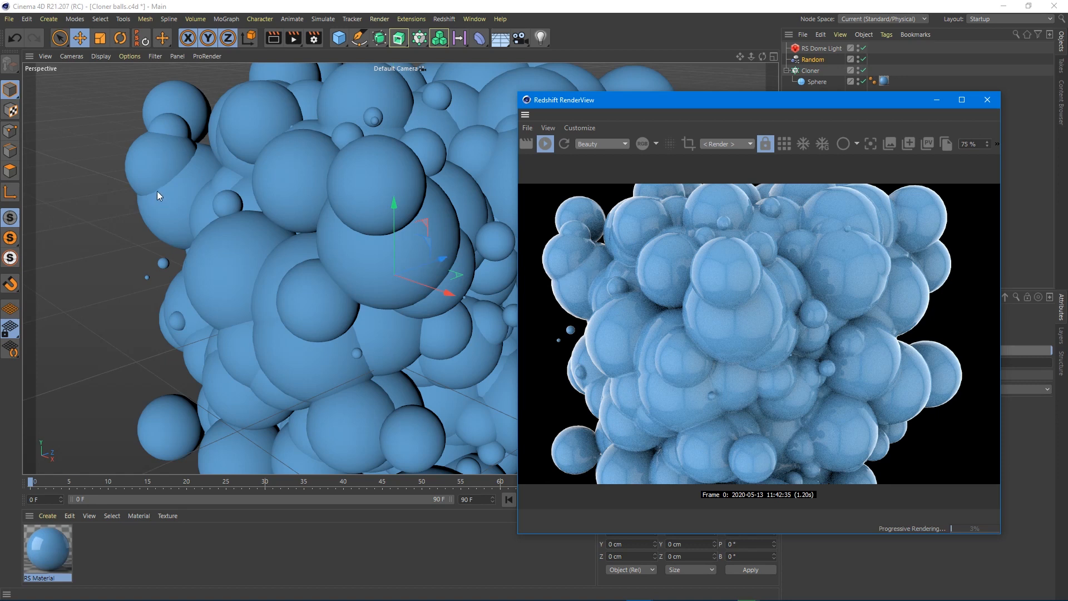
Store a snapshot of the sphere render and disconnect the Round Corners node from RS Material in the shader graph.
{"action": "left_click", "coordinate": [51, 543]}
{"action": "left_click", "coordinate": [909, 145]}
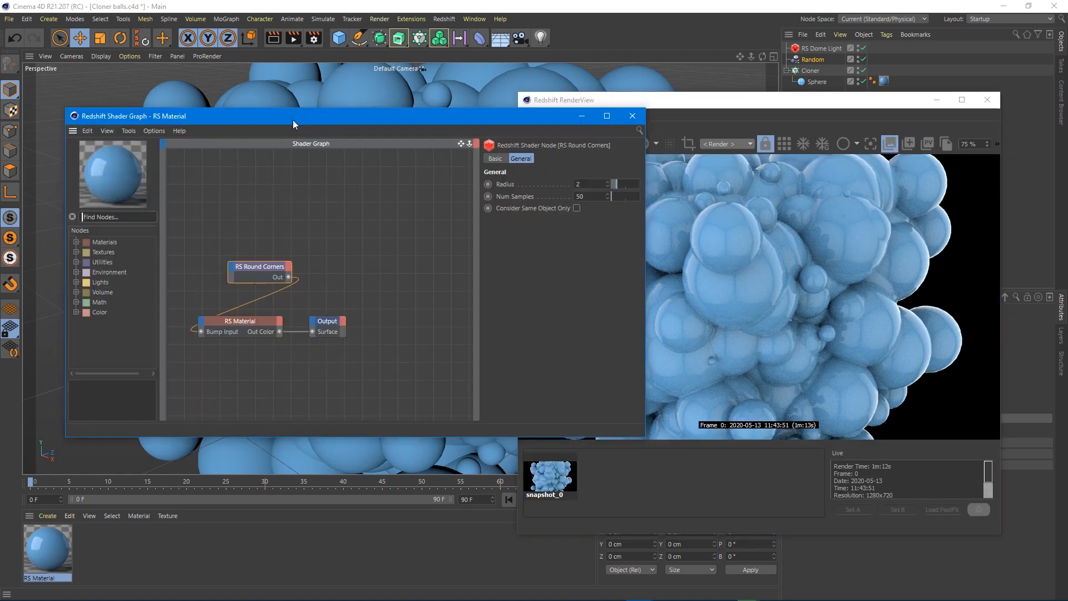
{"action": "left_click", "coordinate": [267, 294]}
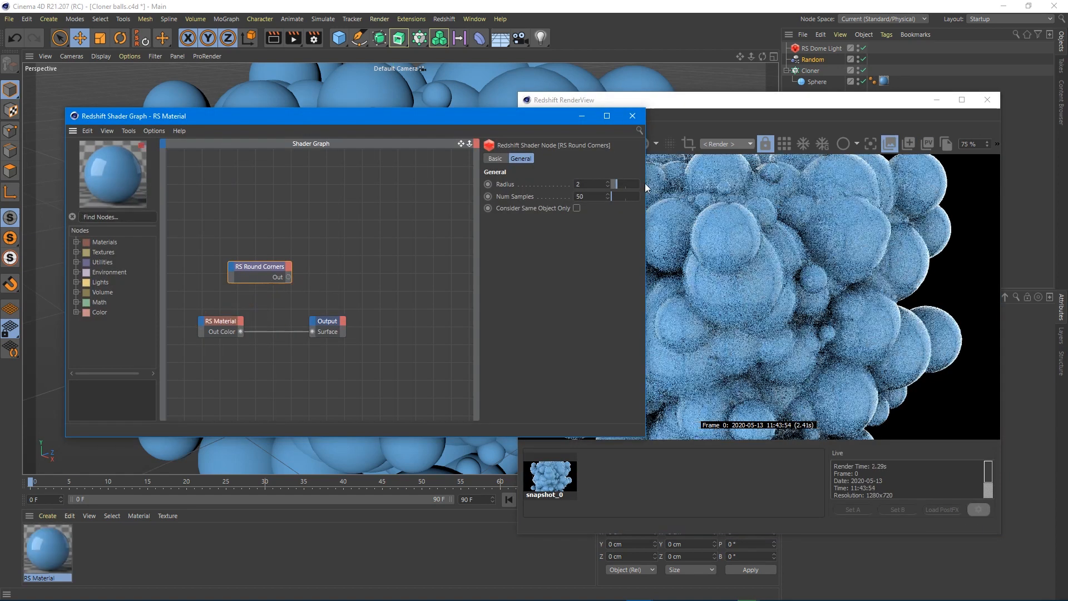
Set the Cloner's Instance Mode to Render Instance and move the render view clear of the shader graph.
{"action": "left_click", "coordinate": [726, 101]}
{"action": "left_click", "coordinate": [710, 476]}
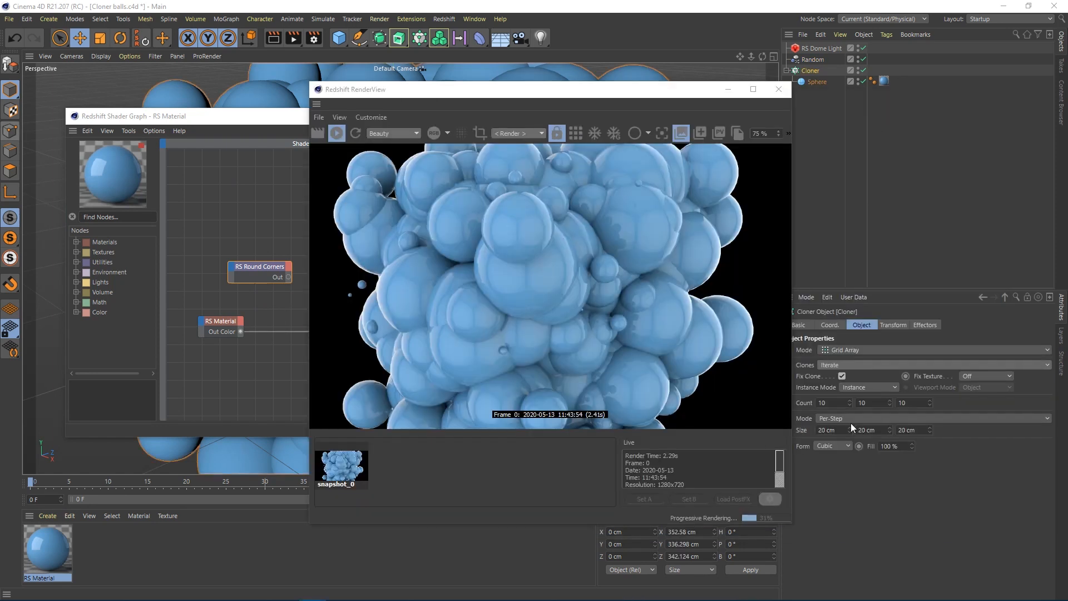
{"action": "left_click", "coordinate": [859, 387]}
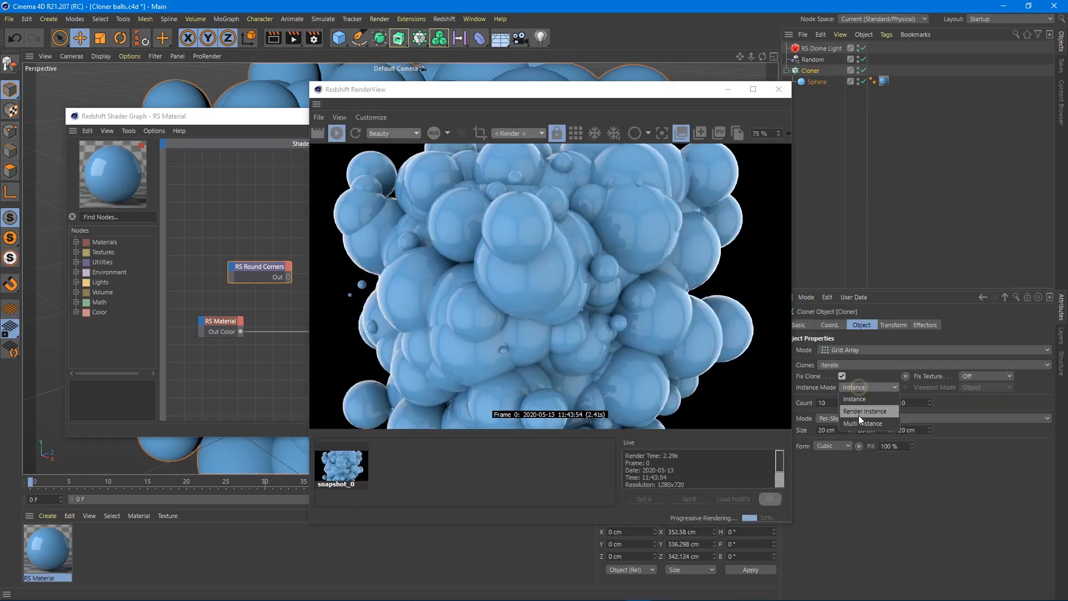
{"action": "left_click", "coordinate": [858, 411]}
{"action": "left_click_drag", "start_coordinate": [537, 97], "coordinate": [729, 106]}
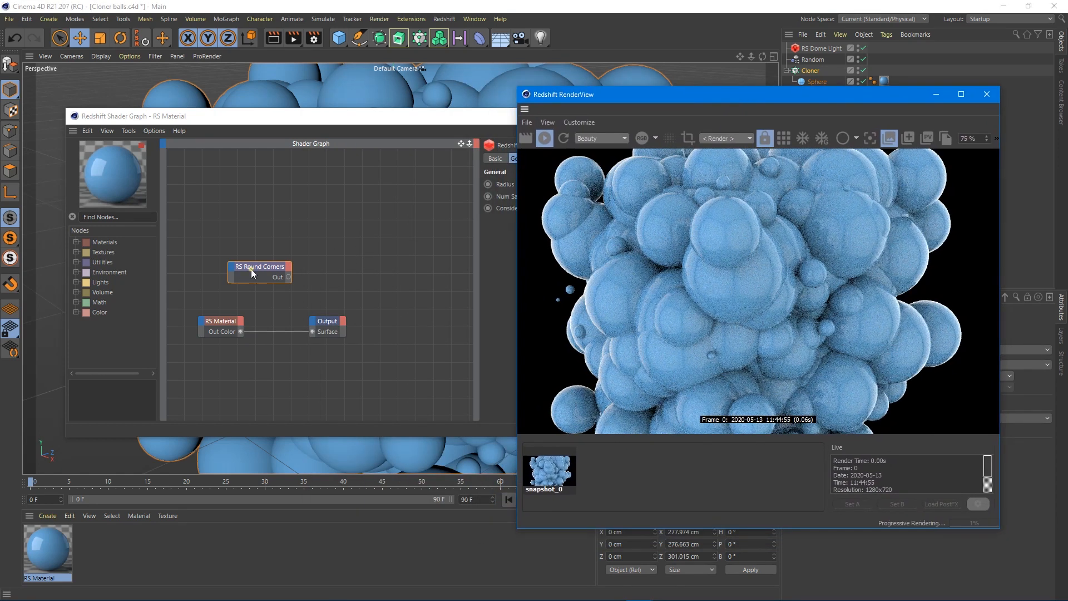
Connect the Round Corners output directly to the Output node's Surface and set its radius to about 4.52.
{"action": "left_click", "coordinate": [252, 269]}
{"action": "left_click_drag", "start_coordinate": [288, 277], "coordinate": [312, 331]}
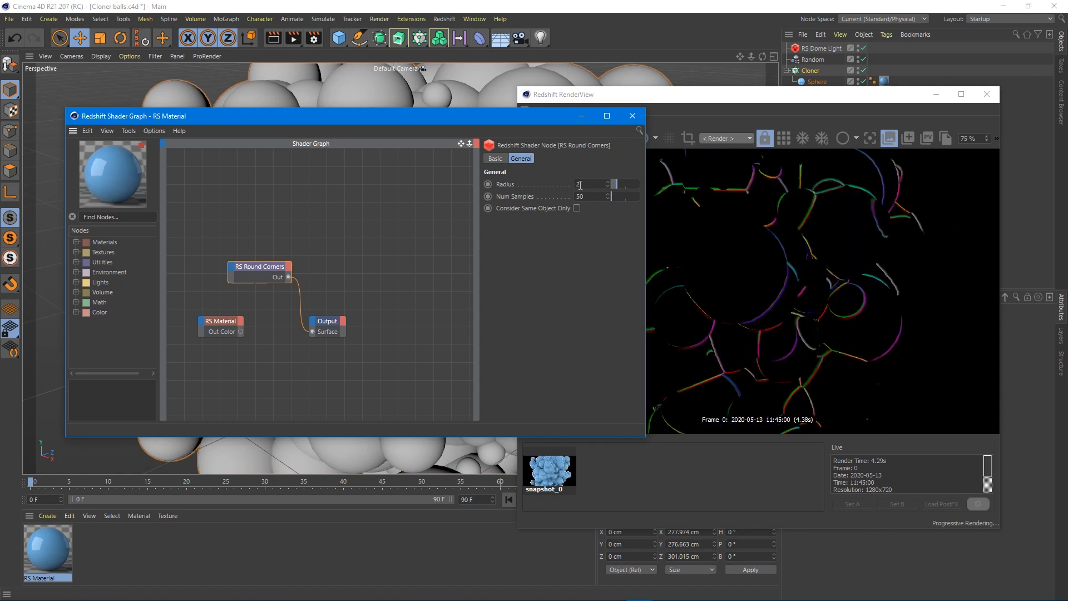
{"action": "left_click_drag", "start_coordinate": [621, 187], "coordinate": [648, 188]}
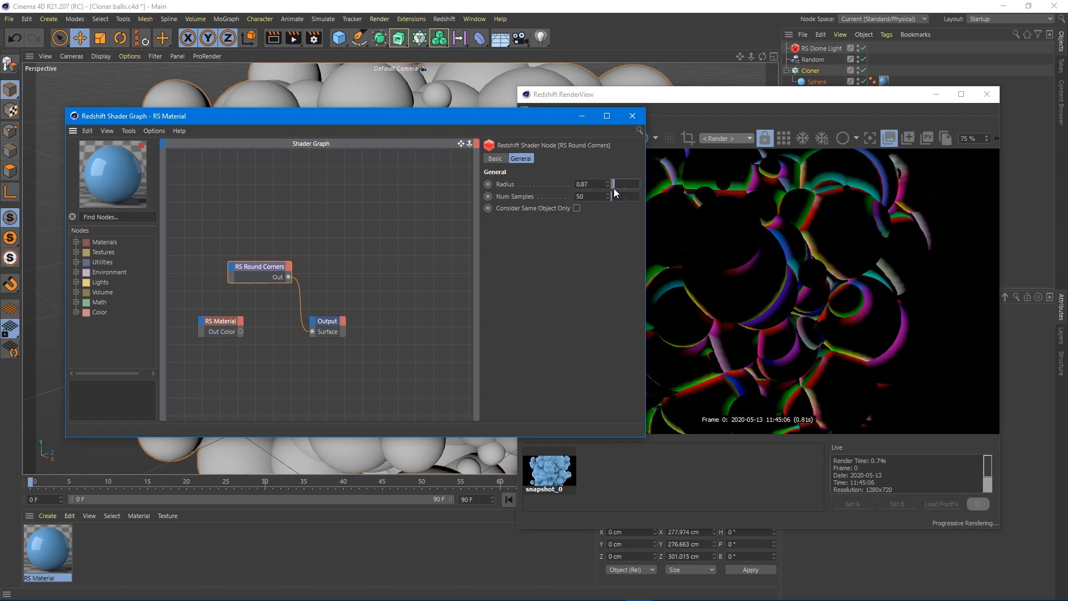
{"action": "left_click_drag", "start_coordinate": [613, 189], "coordinate": [624, 186]}
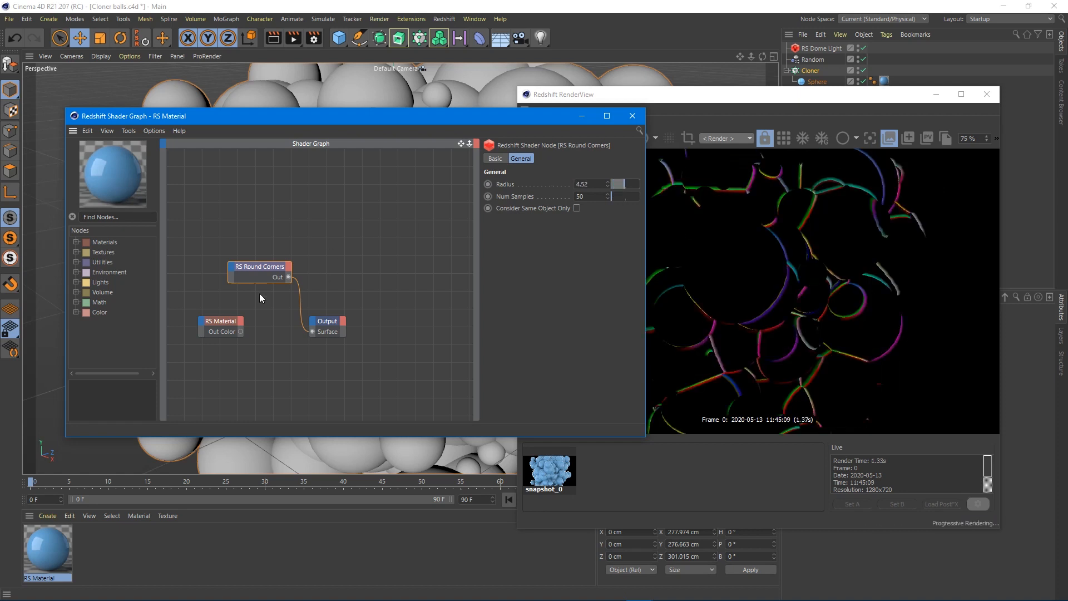
Connect the Round Corners output to RS Material's overall Bump Input.
{"action": "left_click_drag", "start_coordinate": [288, 277], "coordinate": [205, 320]}
{"action": "mouse_move", "coordinate": [248, 412]}
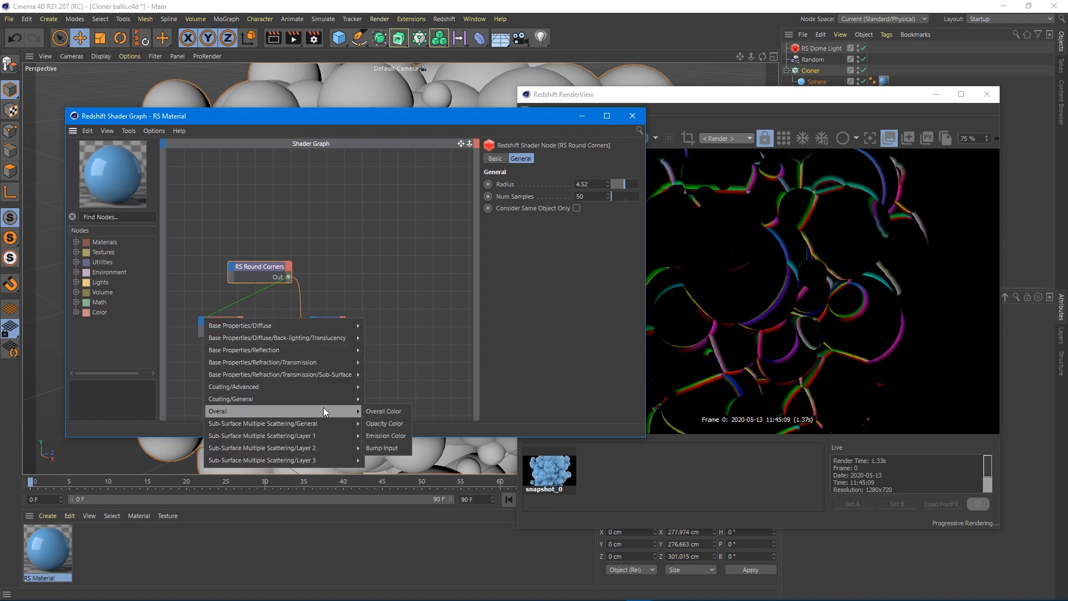
{"action": "left_click", "coordinate": [379, 451]}
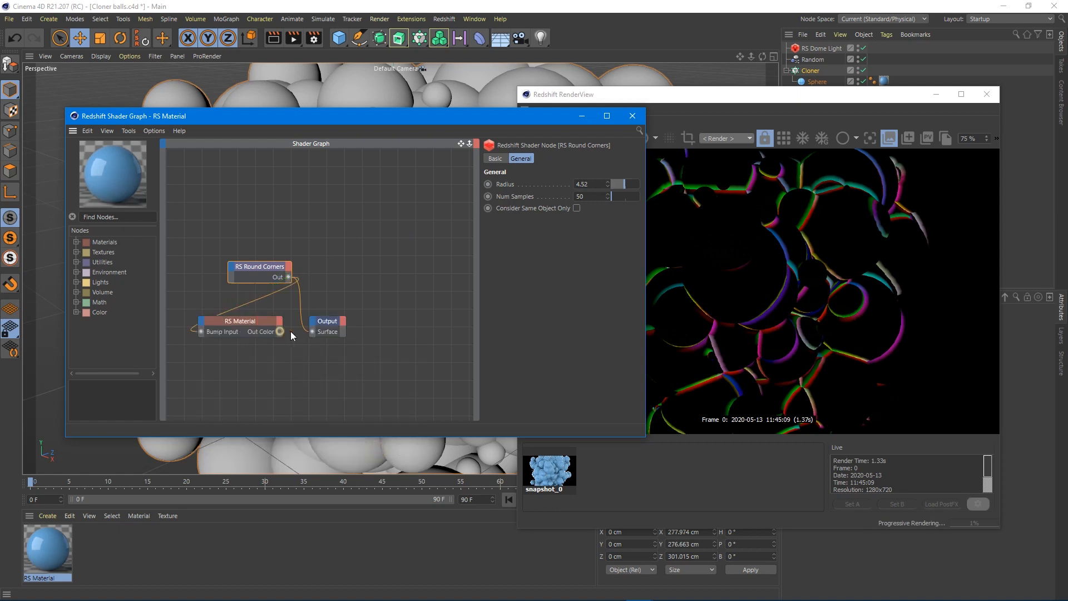
Close the shader graph and show the cloned spheres close up in the viewport with shading and wireframe lines.
{"action": "left_click", "coordinate": [697, 95]}
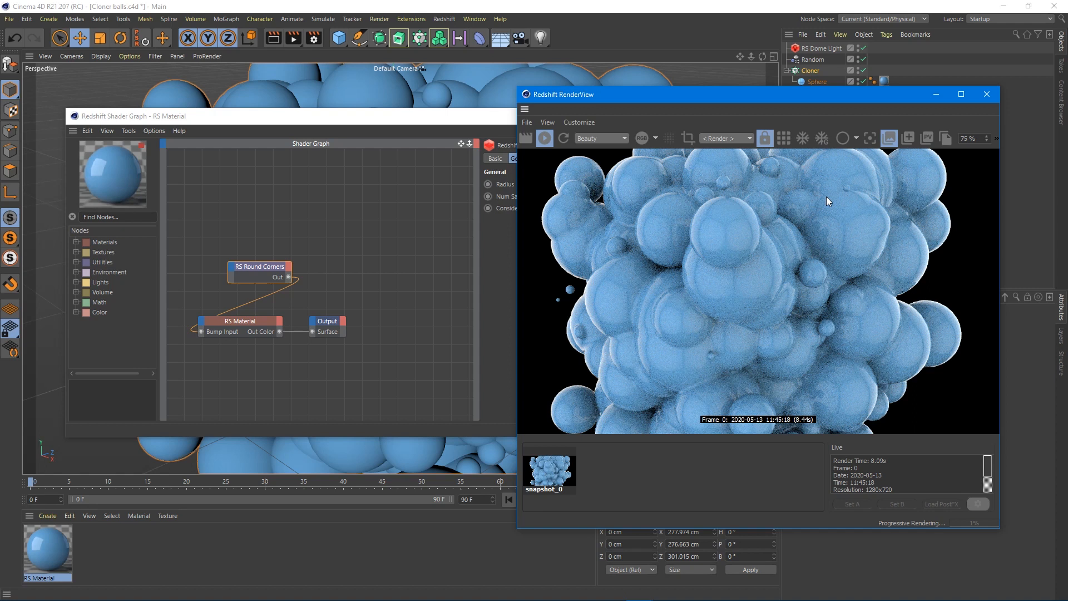
{"action": "left_click_drag", "start_coordinate": [426, 115], "coordinate": [345, 154]}
{"action": "left_click", "coordinate": [551, 154]}
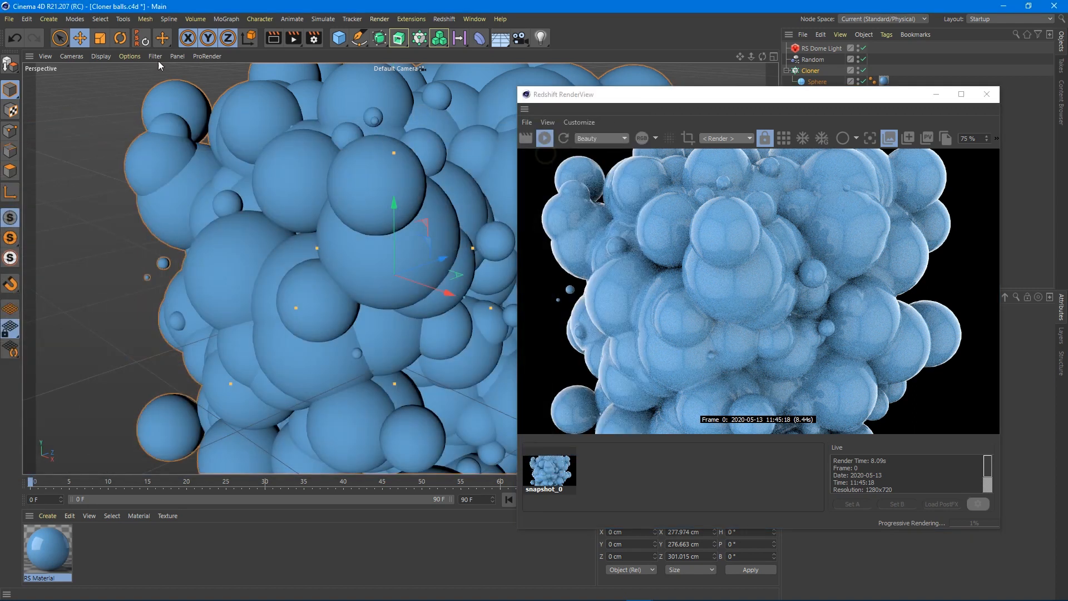
{"action": "left_click", "coordinate": [100, 57]}
{"action": "left_click", "coordinate": [123, 80]}
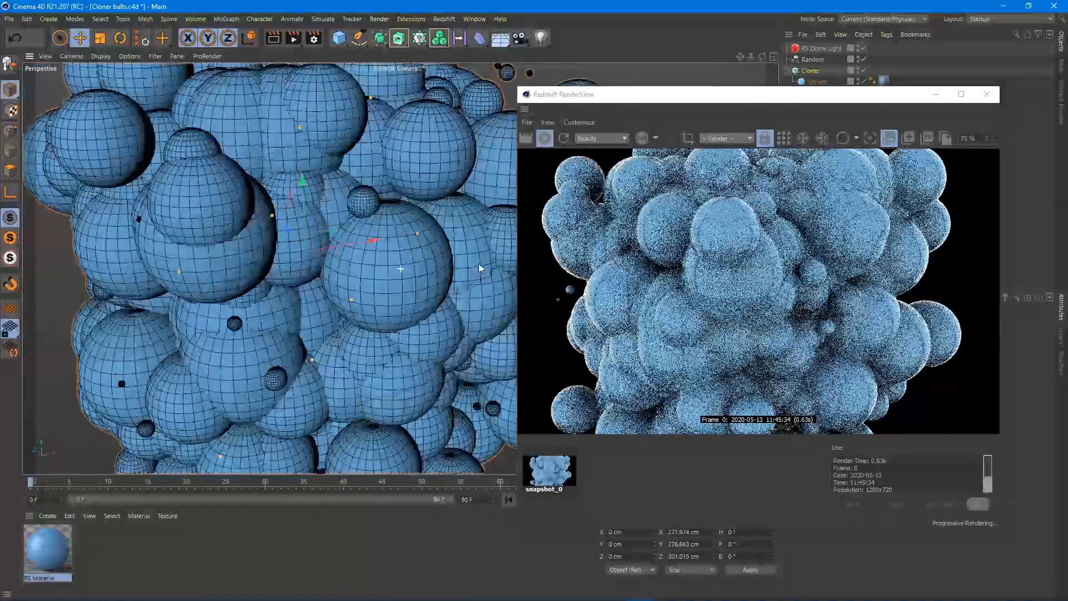
{"action": "scroll", "coordinate": [387, 225], "scroll_direction": "up", "scroll_amount": 5}
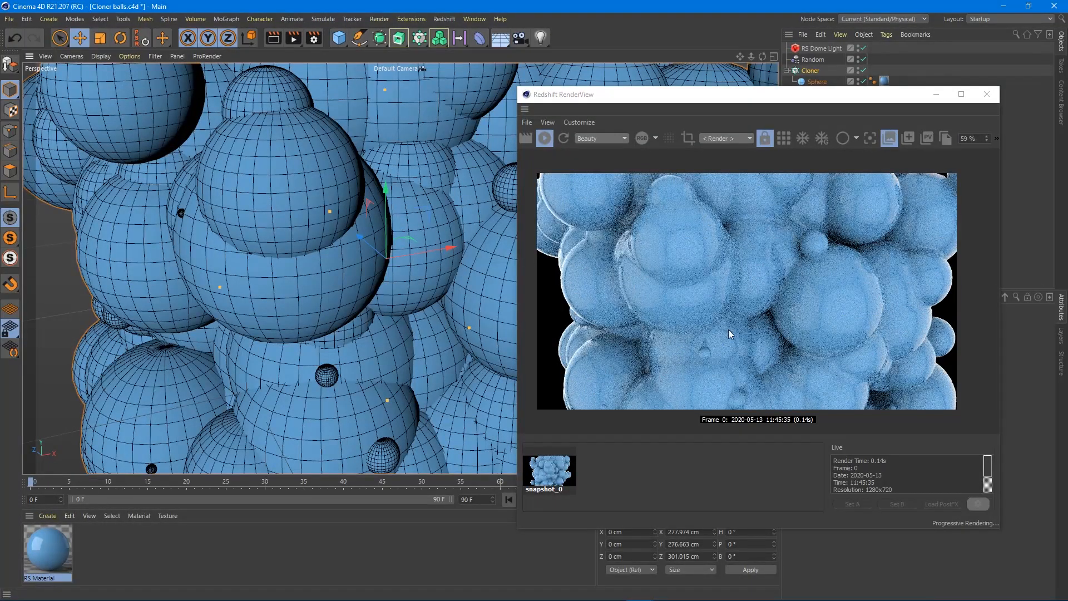
{"action": "left_click_drag", "start_coordinate": [456, 240], "coordinate": [228, 272], "text": "alt"}
{"action": "middle_click_drag", "start_coordinate": [449, 315], "coordinate": [298, 230], "text": "alt"}
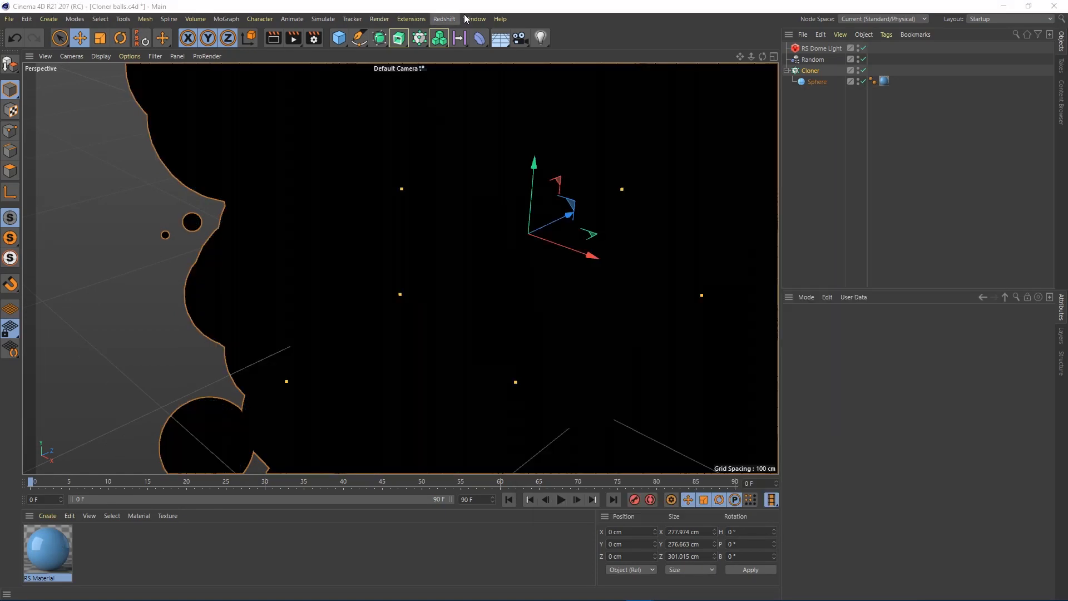
Switch to the Cubes.c4d project and add a Maxon Noise node to its RS Material shader graph.
{"action": "left_click", "coordinate": [472, 20]}
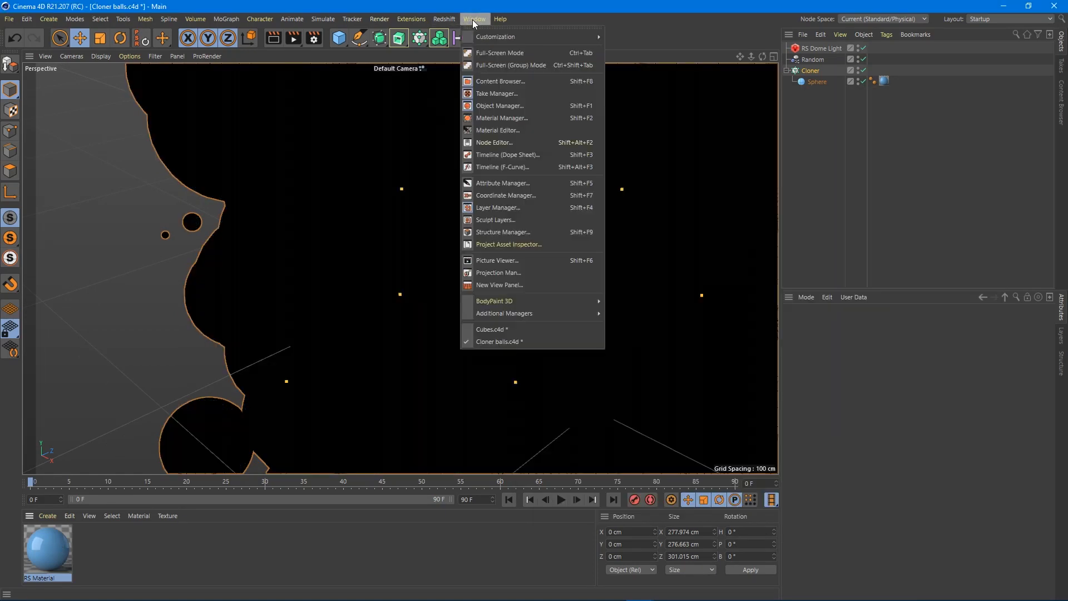
{"action": "left_click", "coordinate": [485, 329]}
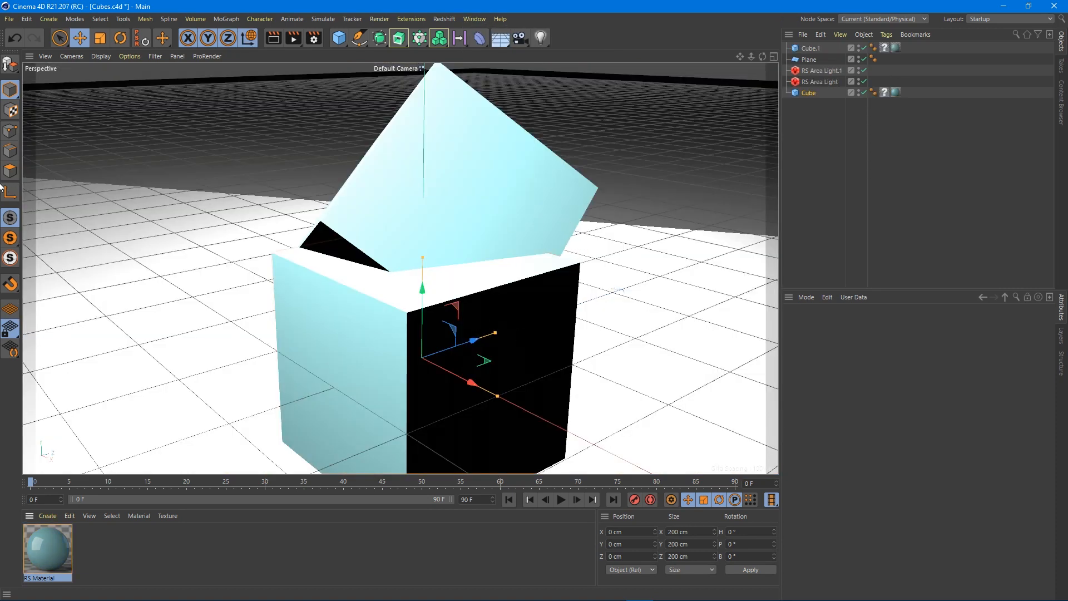
{"action": "double_click", "coordinate": [43, 535]}
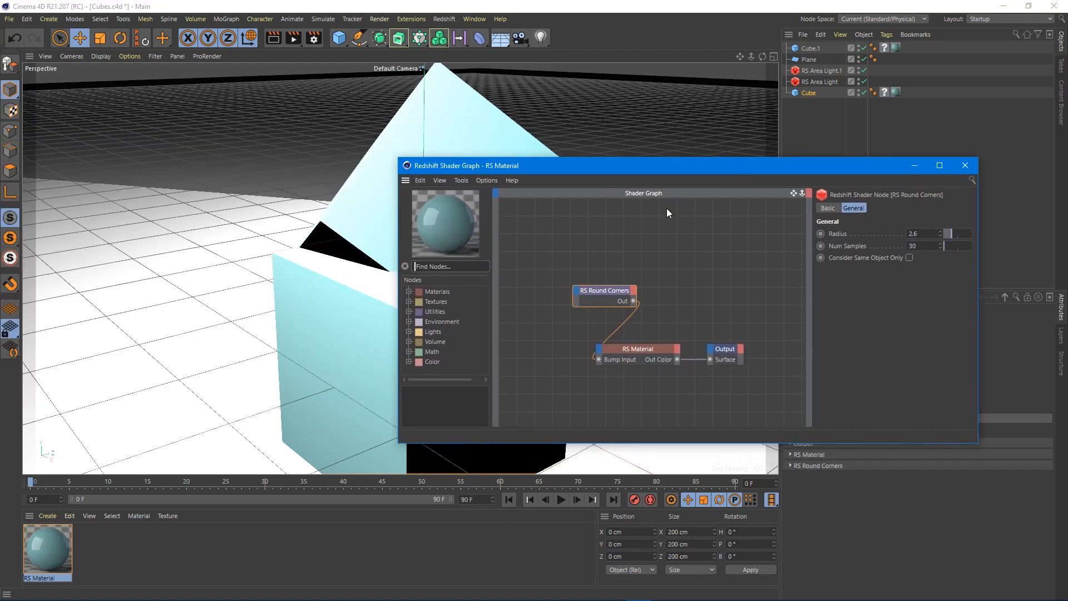
{"action": "type", "text": "maxon"}
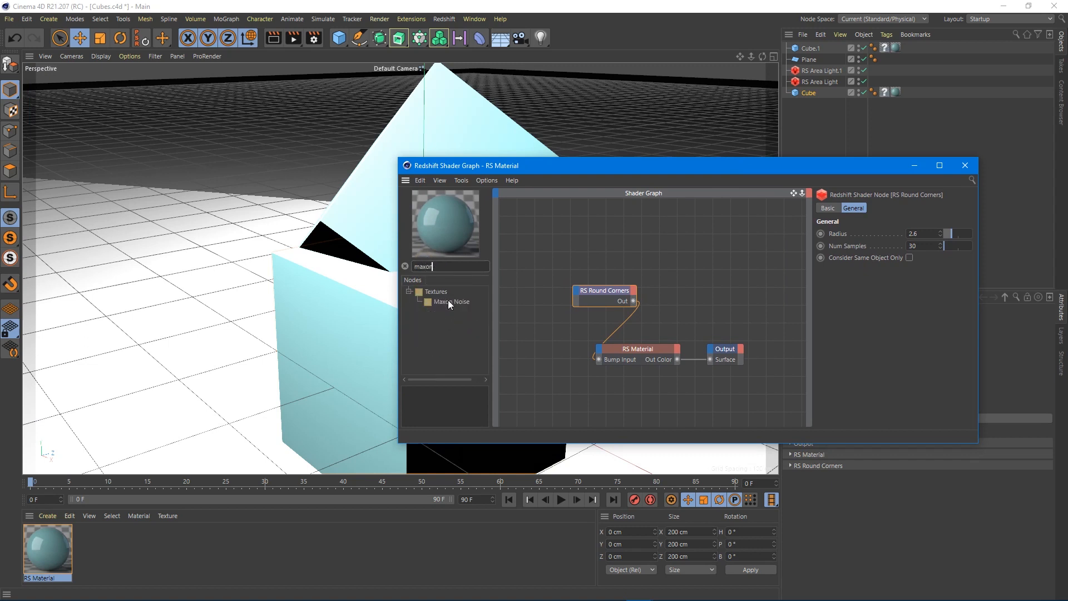
{"action": "left_click_drag", "start_coordinate": [448, 300], "coordinate": [549, 257]}
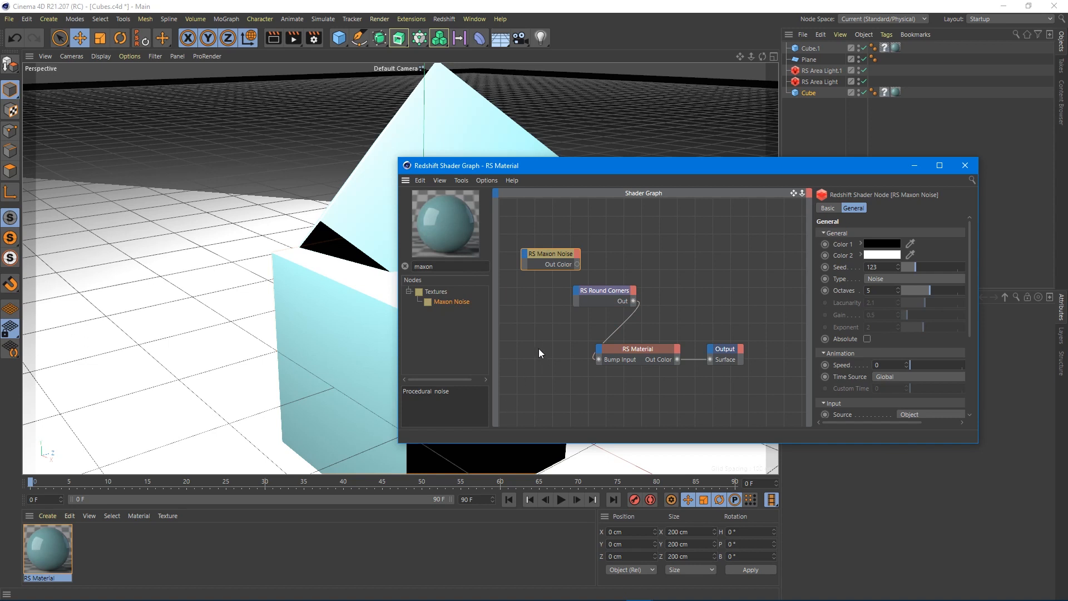
Add a Bump Map node fed by the Maxon Noise and connect its output to RS Material's Bump Input.
{"action": "left_click_drag", "start_coordinate": [459, 271], "coordinate": [414, 268]}
{"action": "type", "text": "Bum"}
{"action": "left_click", "coordinate": [456, 320]}
{"action": "left_click_drag", "start_coordinate": [633, 274], "coordinate": [599, 359]}
{"action": "left_click", "coordinate": [645, 275]}
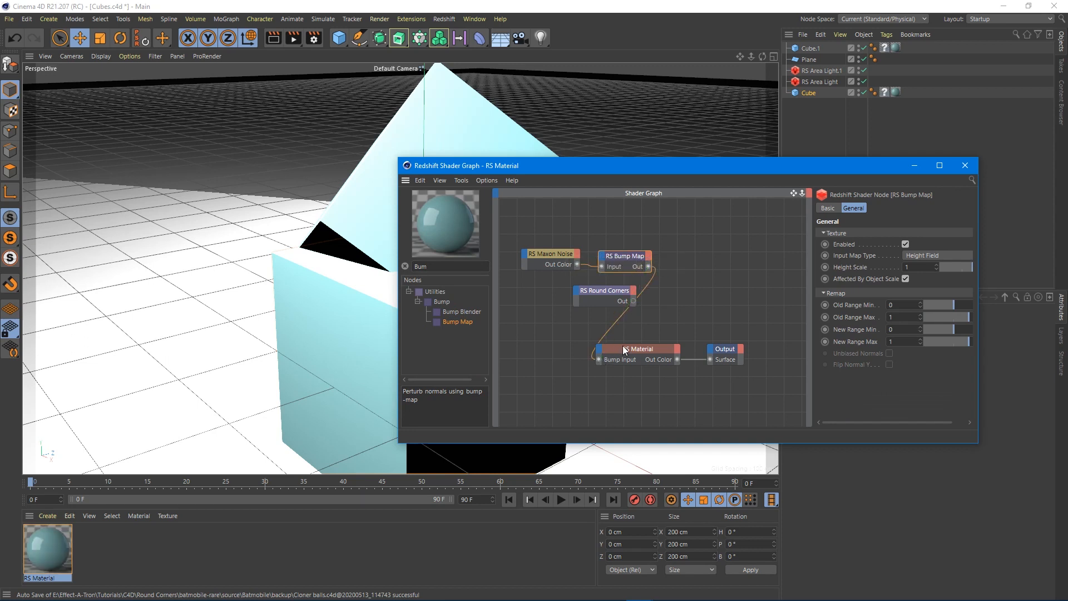
Start a live render of the cubes in Redshift RenderView and arrange it beside the shader graph.
{"action": "left_click", "coordinate": [443, 20]}
{"action": "left_click", "coordinate": [479, 105]}
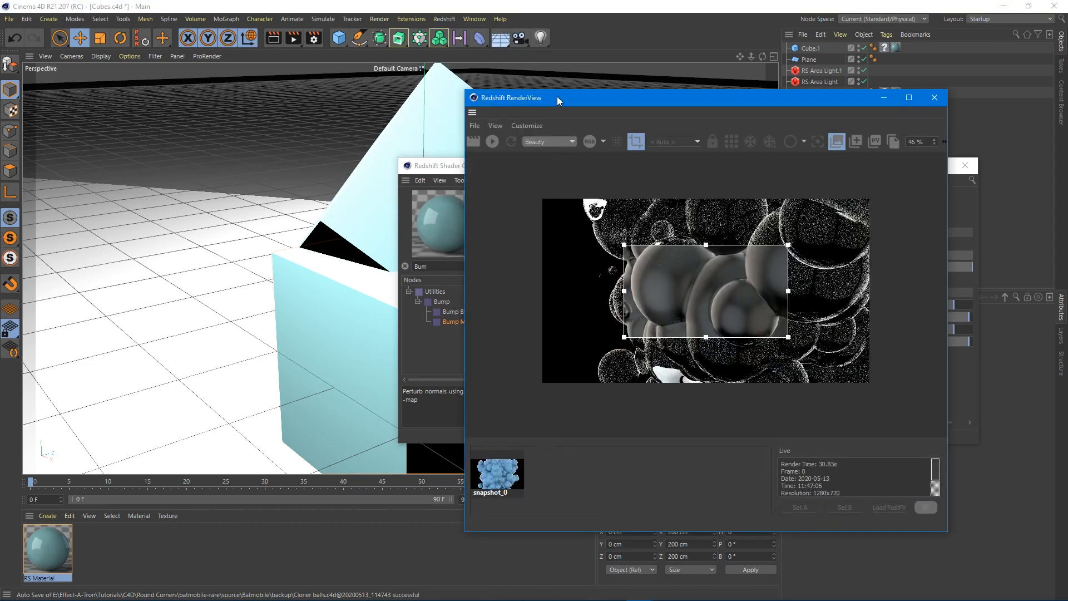
{"action": "left_click", "coordinate": [493, 141]}
{"action": "left_click_drag", "start_coordinate": [655, 97], "coordinate": [233, 99]}
{"action": "scroll", "coordinate": [238, 166], "scroll_direction": "up", "scroll_amount": 2}
{"action": "left_click_drag", "start_coordinate": [579, 175], "coordinate": [656, 208]}
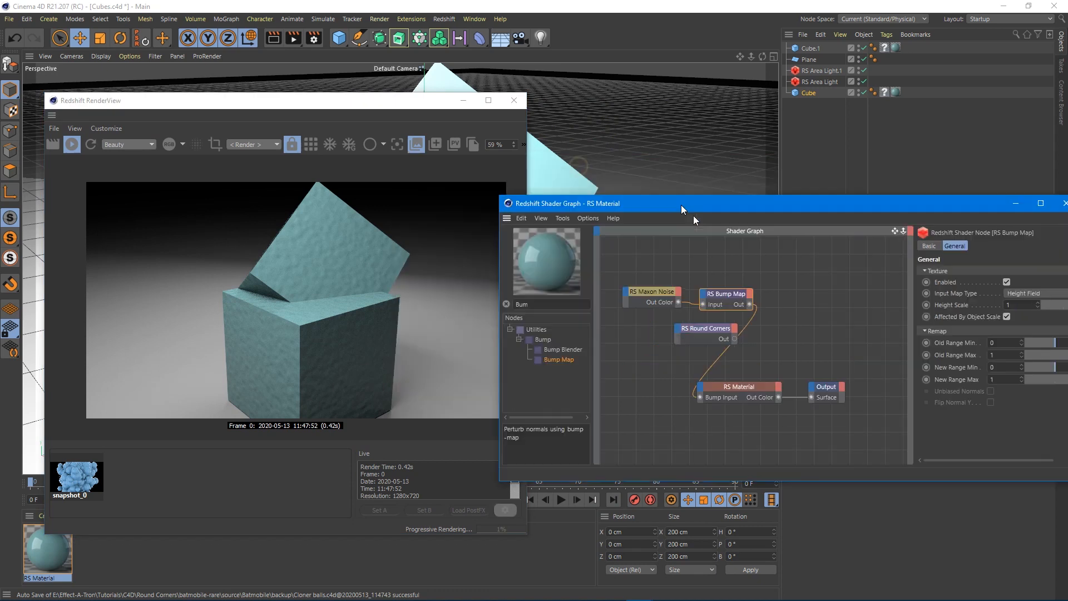
Try different noise types on the Maxon Noise node and settle on Fire.
{"action": "left_click", "coordinate": [653, 292]}
{"action": "left_click_drag", "start_coordinate": [950, 210], "coordinate": [881, 172]}
{"action": "scroll", "coordinate": [915, 287], "scroll_direction": "down", "scroll_amount": 7}
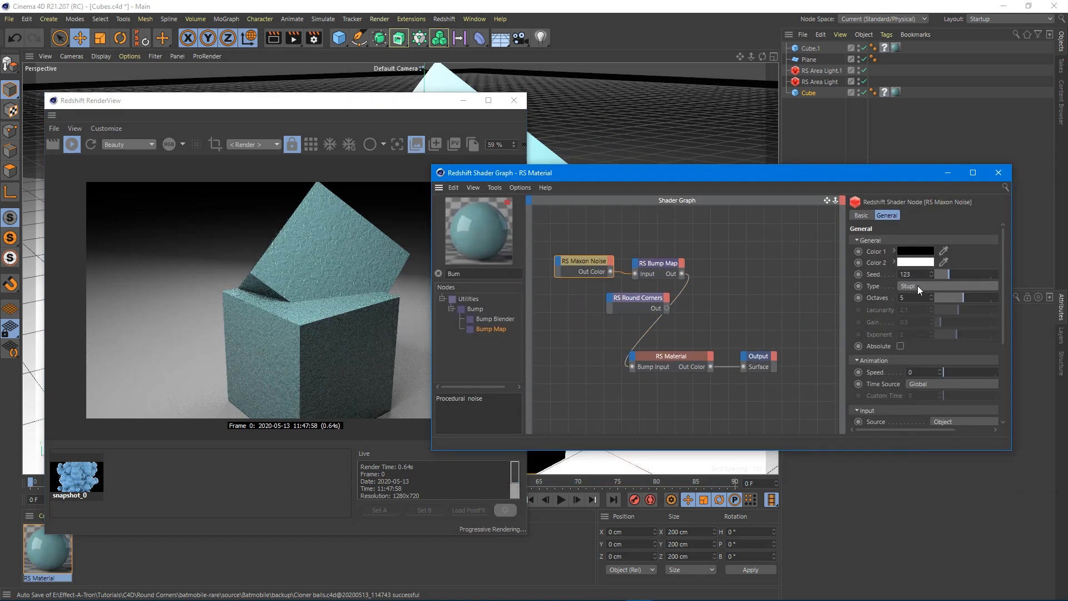
{"action": "scroll", "coordinate": [916, 285], "scroll_direction": "down", "scroll_amount": 2}
{"action": "scroll", "coordinate": [916, 285], "scroll_direction": "down", "scroll_amount": 2}
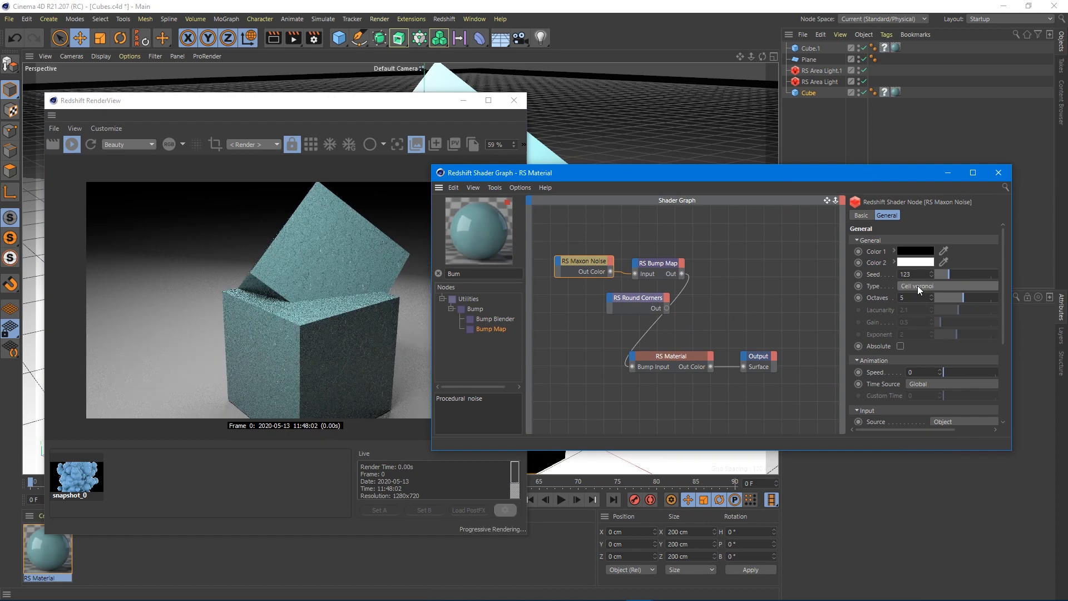
{"action": "scroll", "coordinate": [916, 285], "scroll_direction": "down", "scroll_amount": 7}
{"action": "scroll", "coordinate": [917, 285], "scroll_direction": "down", "scroll_amount": 2}
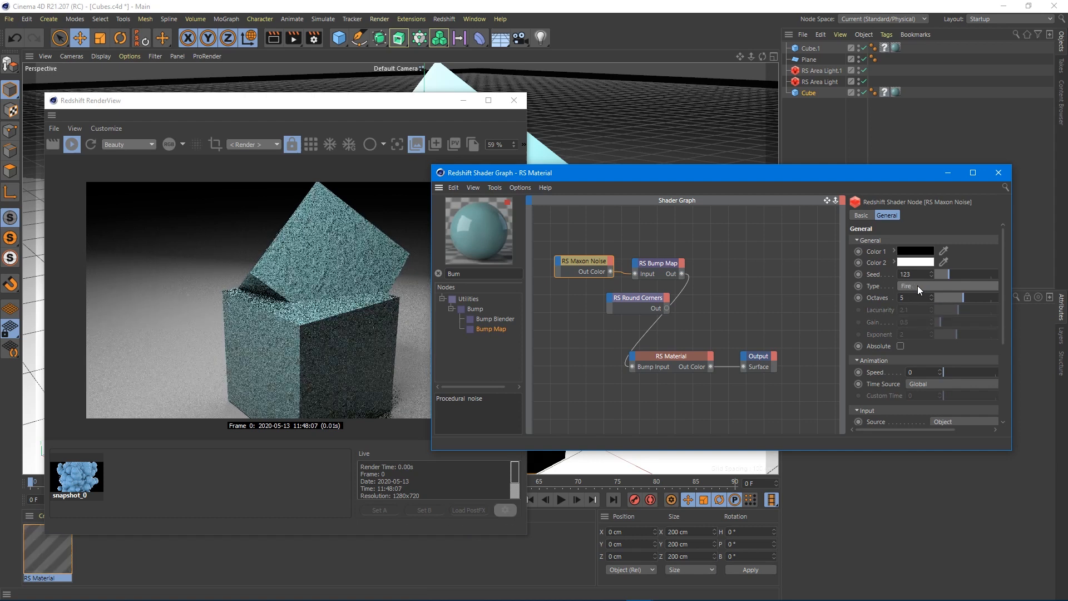
Set the Bump Map node's Height Scale to -1.
{"action": "left_click", "coordinate": [664, 265]}
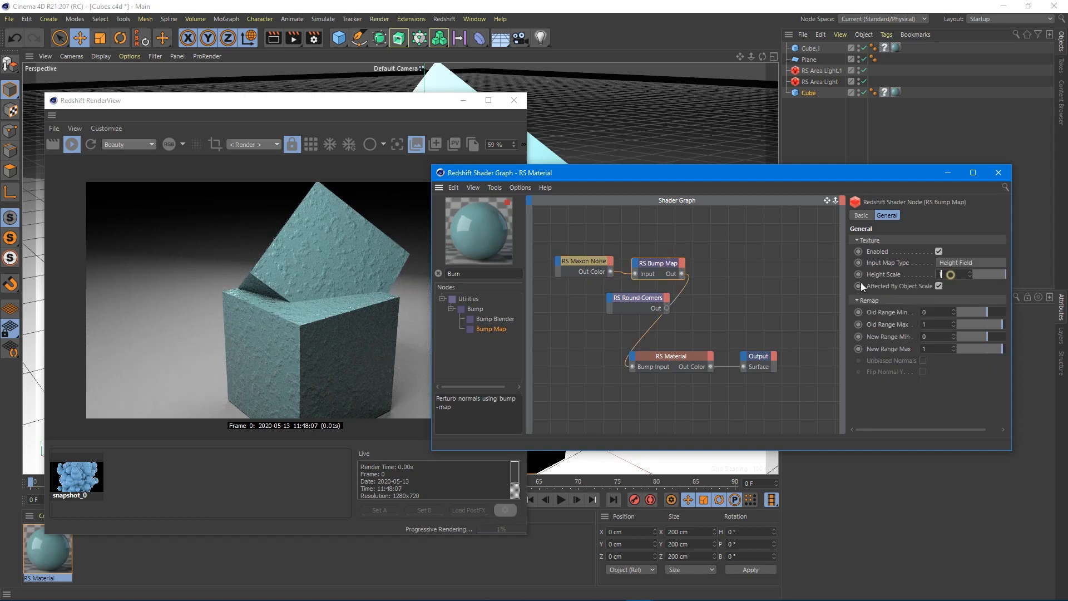
{"action": "type", "text": "-"}
{"action": "key", "text": "Return"}
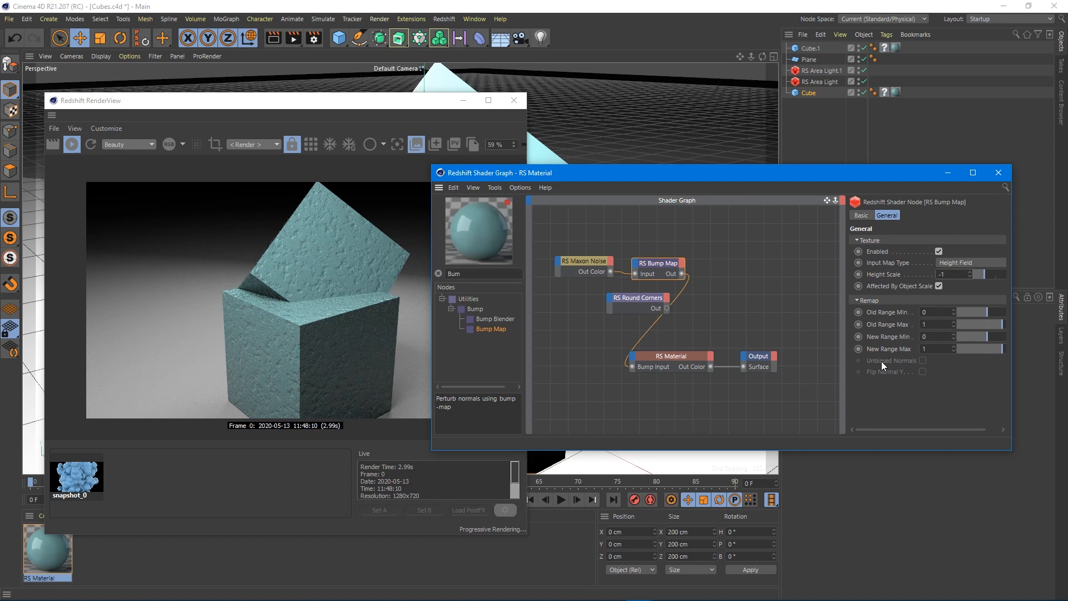
Change RS Material's diffuse color to a neutral mid grey without saturation.
{"action": "left_click", "coordinate": [660, 362]}
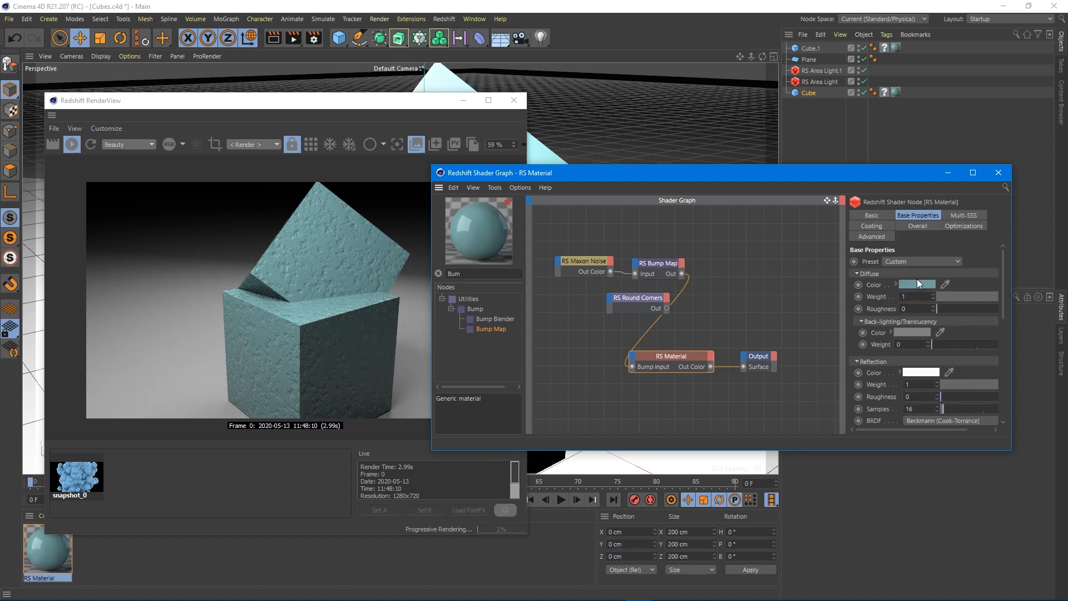
{"action": "left_click", "coordinate": [918, 283]}
{"action": "left_click_drag", "start_coordinate": [886, 304], "coordinate": [874, 295]}
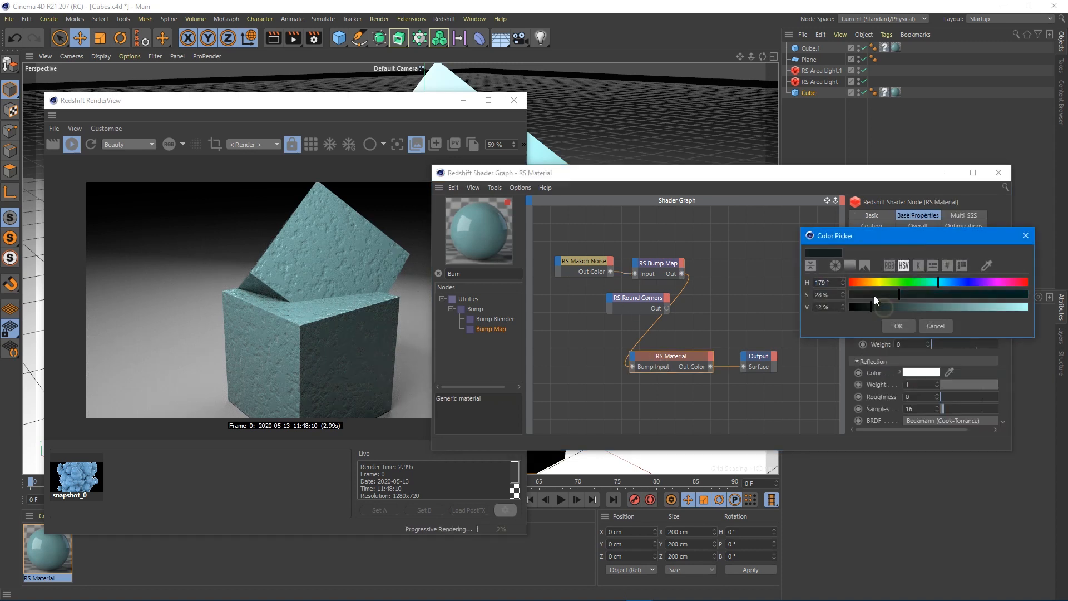
{"action": "left_click", "coordinate": [893, 325]}
{"action": "left_click", "coordinate": [917, 282]}
{"action": "left_click_drag", "start_coordinate": [901, 302], "coordinate": [927, 302]}
{"action": "left_click_drag", "start_coordinate": [863, 290], "coordinate": [850, 291]}
{"action": "left_click", "coordinate": [899, 315]}
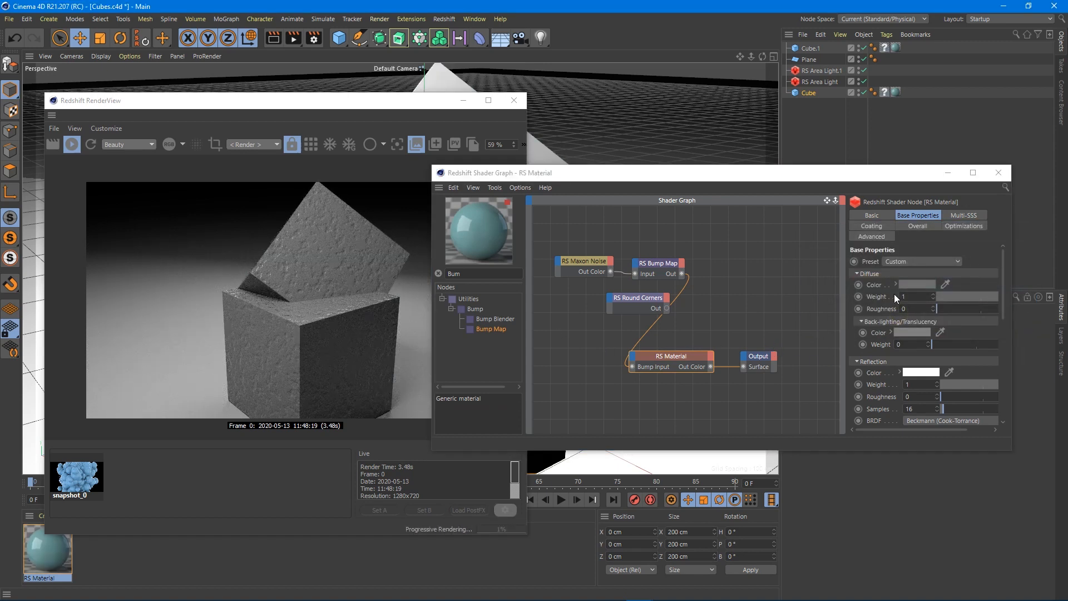
Set RS Material's reflection roughness to about 0.141.
{"action": "left_click", "coordinate": [661, 263]}
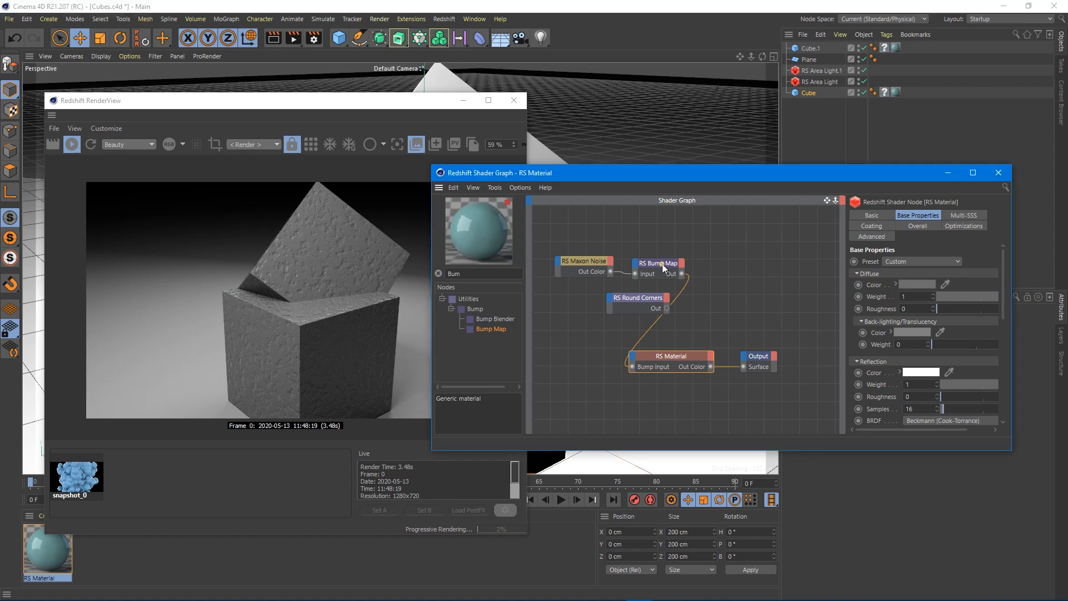
{"action": "left_click", "coordinate": [668, 353]}
{"action": "left_click", "coordinate": [952, 393]}
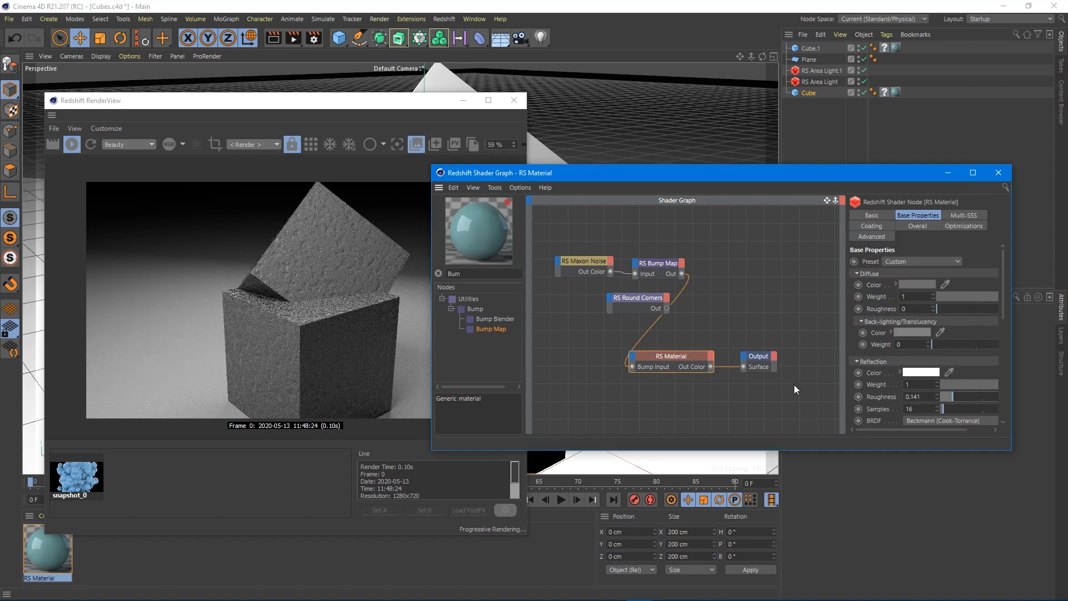
Connect Round Corners to RS Material's Bump Input in place of the Bump Map, and add a Bump Blender with Round Corners as its Base Input.
{"action": "scroll", "coordinate": [317, 305], "scroll_direction": "up", "scroll_amount": 4}
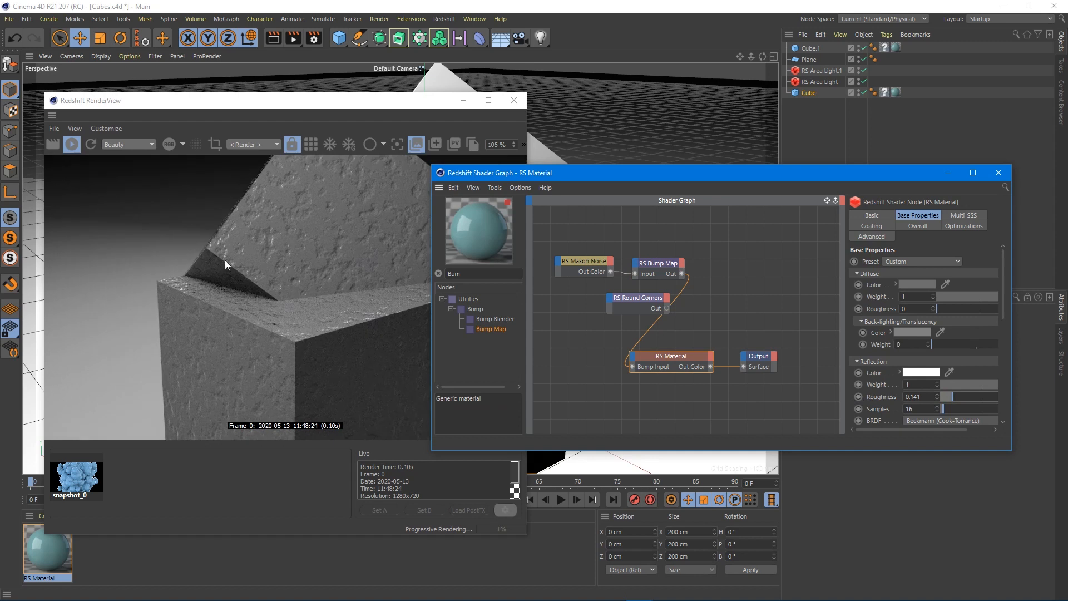
{"action": "left_click_drag", "start_coordinate": [666, 308], "coordinate": [632, 366]}
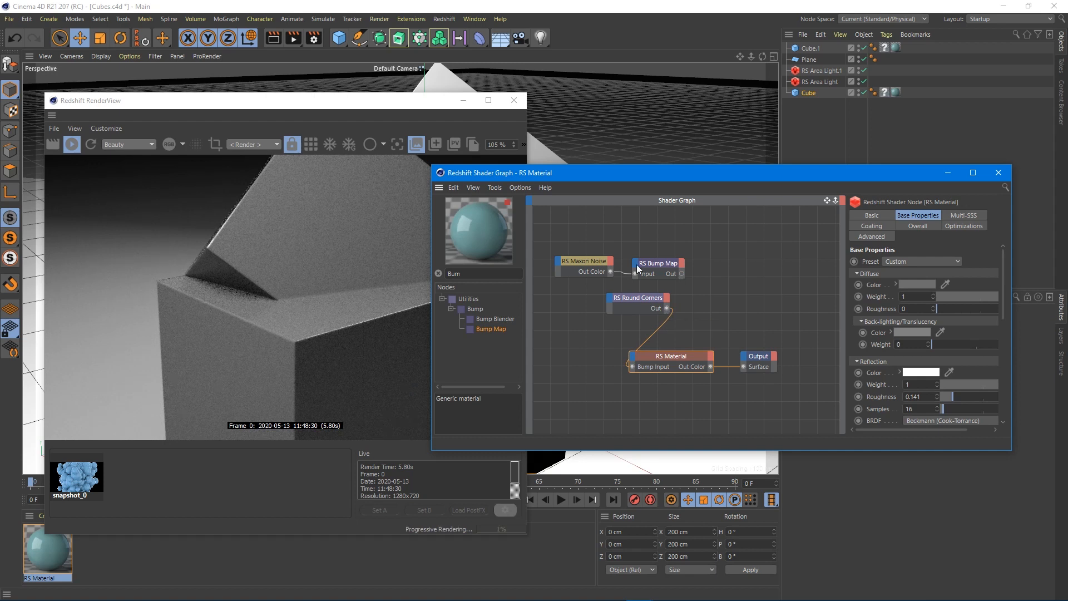
{"action": "left_click_drag", "start_coordinate": [498, 321], "coordinate": [713, 283]}
{"action": "mouse_move", "coordinate": [728, 284]}
{"action": "left_click", "coordinate": [765, 284]}
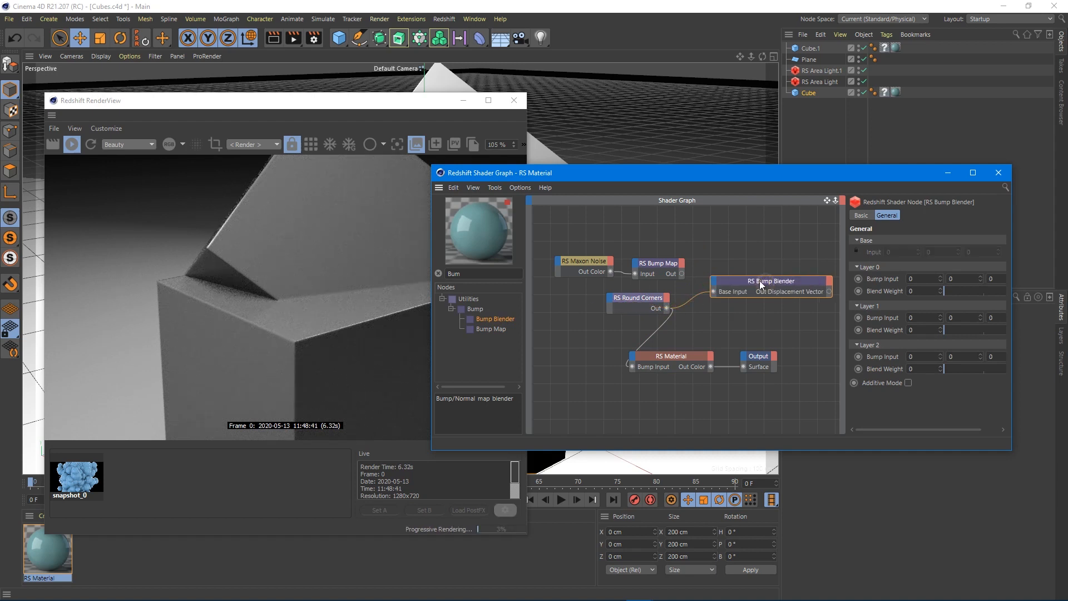
Connect the Bump Blender's output to RS Material's Bump Input and move the blender node clear of the other nodes.
{"action": "left_click_drag", "start_coordinate": [781, 291], "coordinate": [632, 366]}
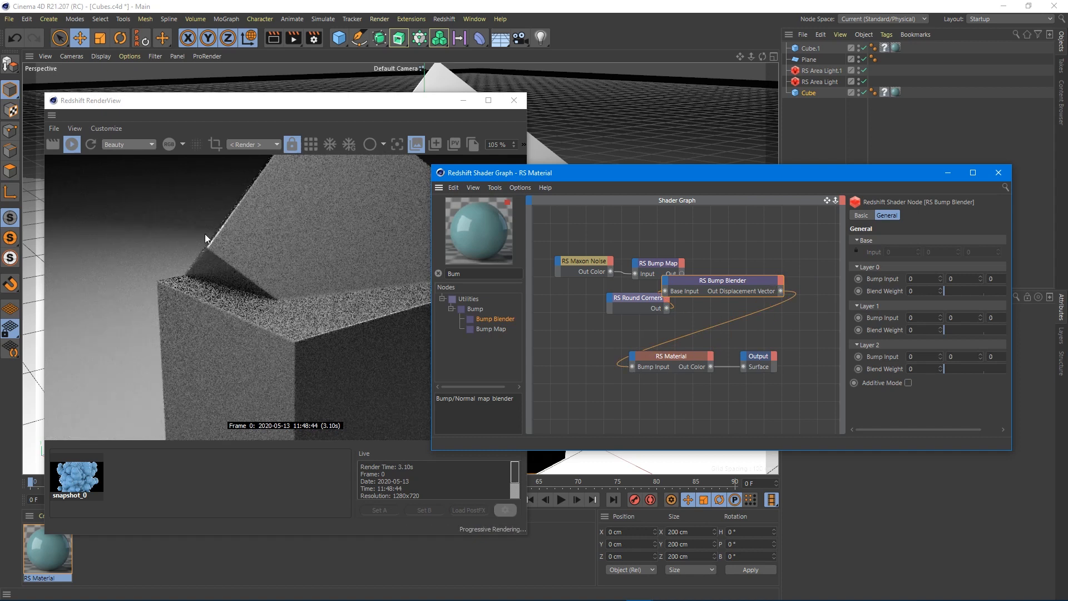
{"action": "left_click", "coordinate": [652, 233]}
{"action": "left_click_drag", "start_coordinate": [696, 280], "coordinate": [747, 284]}
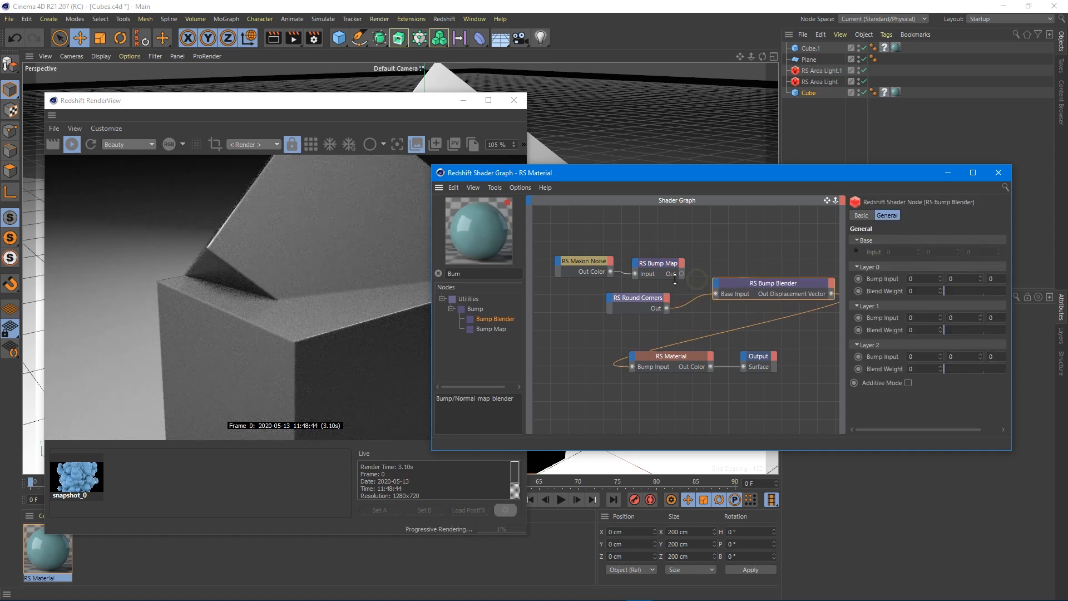
Connect the Bump Map output to the Bump Blender's Bump Input 0 and set Layer 0's Blend Weight to 1.
{"action": "left_click", "coordinate": [716, 285]}
{"action": "mouse_move", "coordinate": [729, 302]}
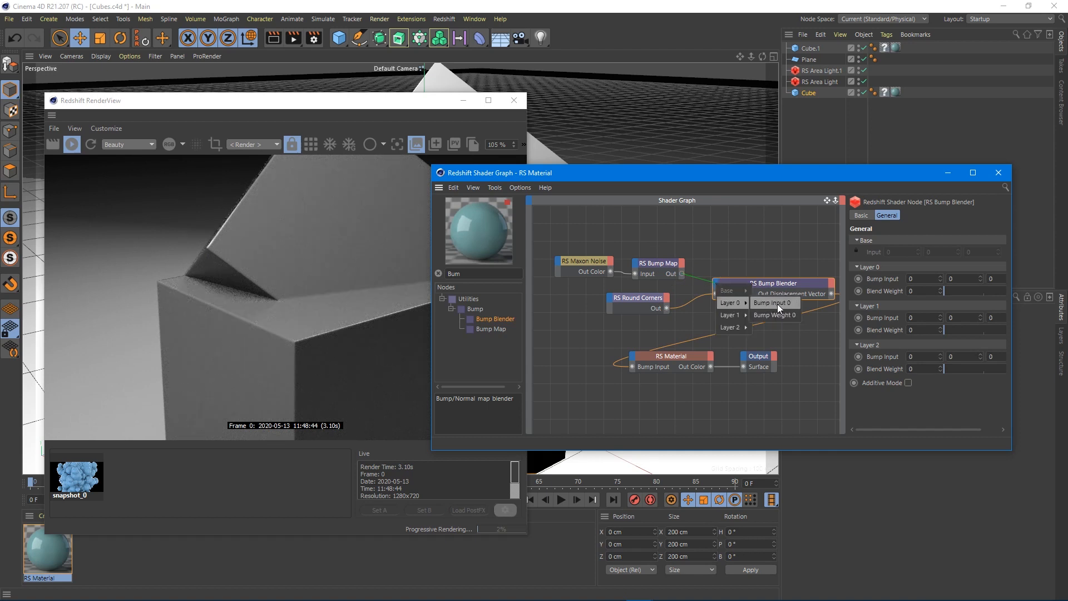
{"action": "left_click", "coordinate": [776, 304]}
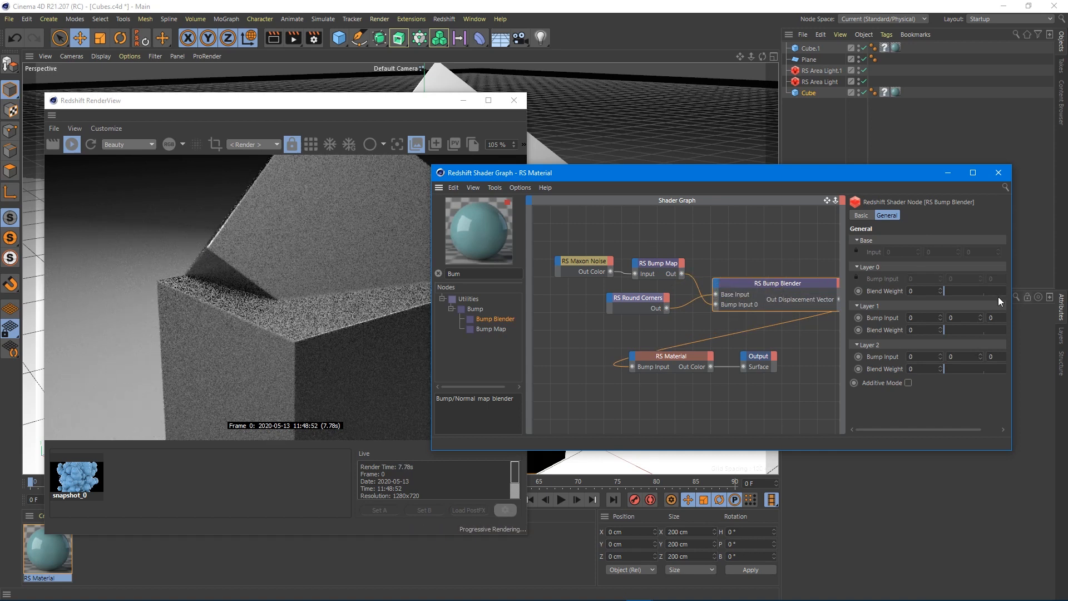
{"action": "left_click", "coordinate": [983, 291]}
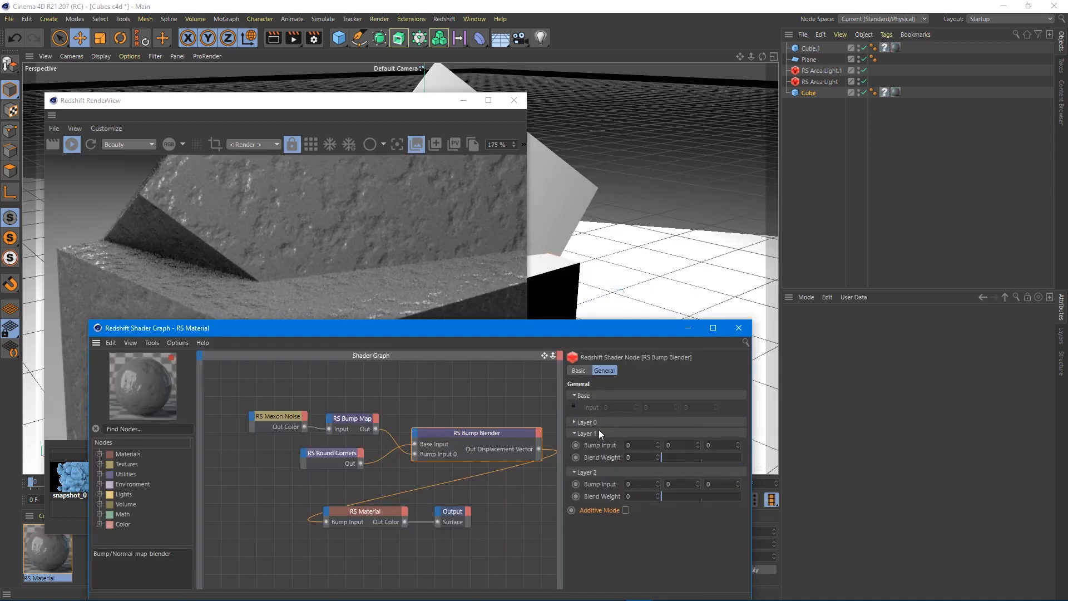
{"action": "left_click", "coordinate": [573, 421]}
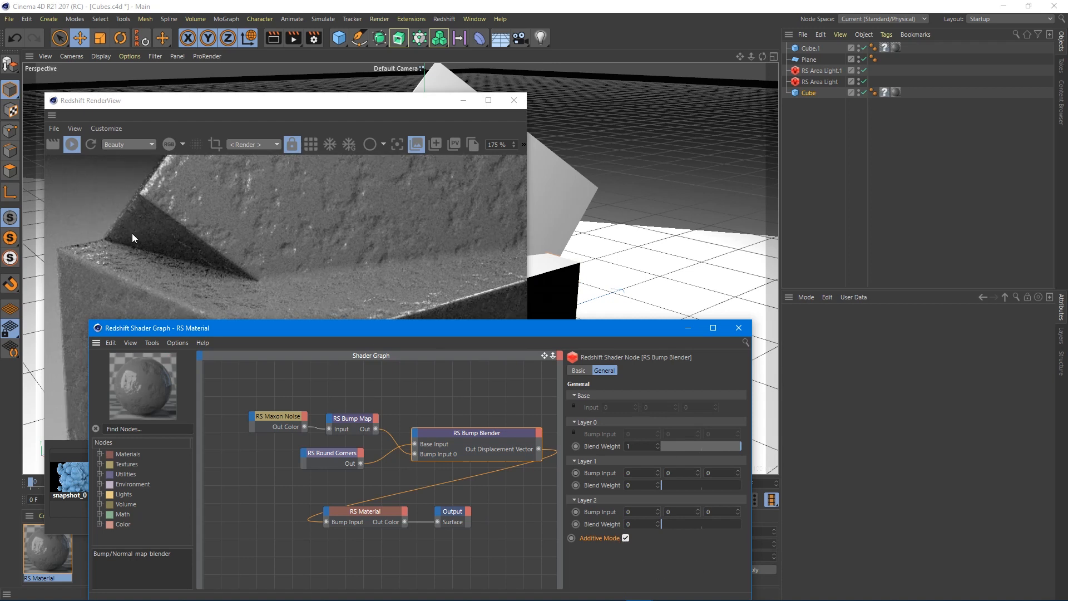
Try a Round Corners radius of about 1.02, and settle on about 2.31.
{"action": "left_click", "coordinate": [323, 452]}
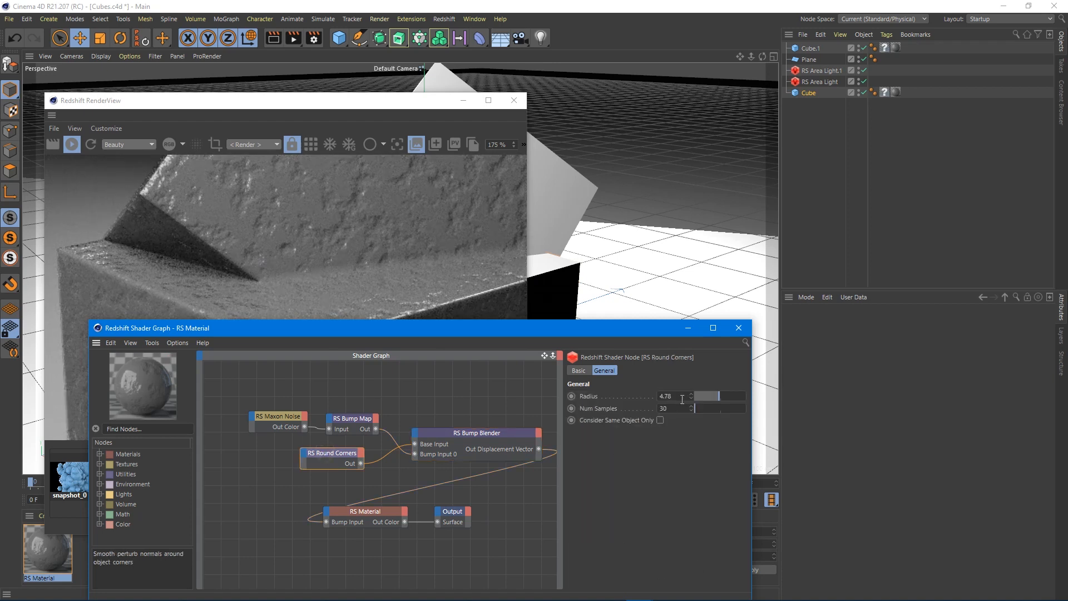
{"action": "left_click_drag", "start_coordinate": [713, 399], "coordinate": [699, 399]}
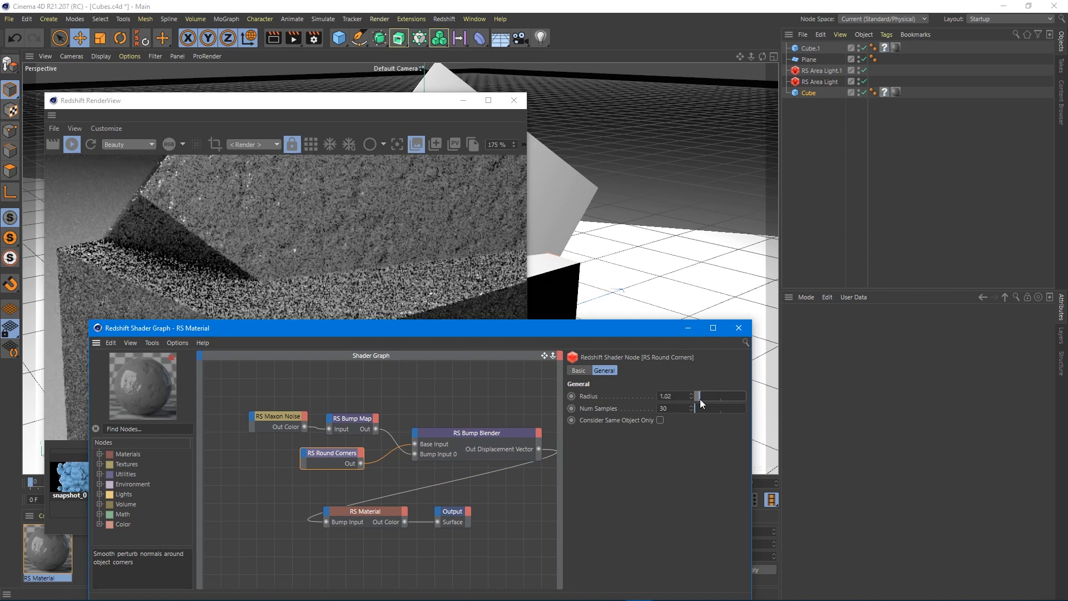
{"action": "left_click_drag", "start_coordinate": [699, 399], "coordinate": [706, 398]}
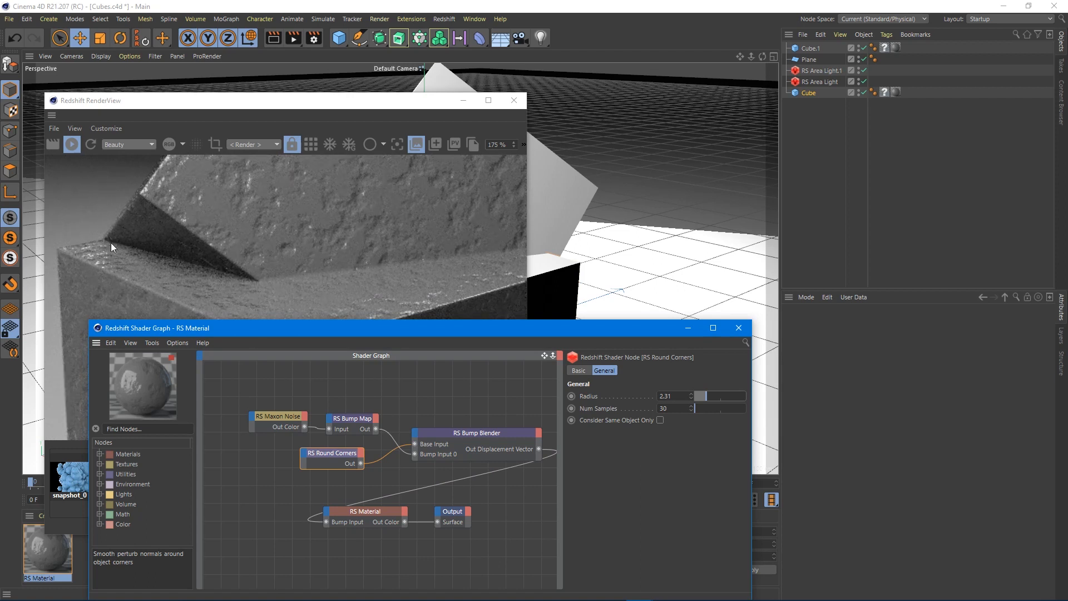
Close the material's node graph and move the tilted cube to about X -66.6, Y 61.6, Z -33.5 cm, checking the rendered intersection.
{"action": "left_click", "coordinate": [739, 328]}
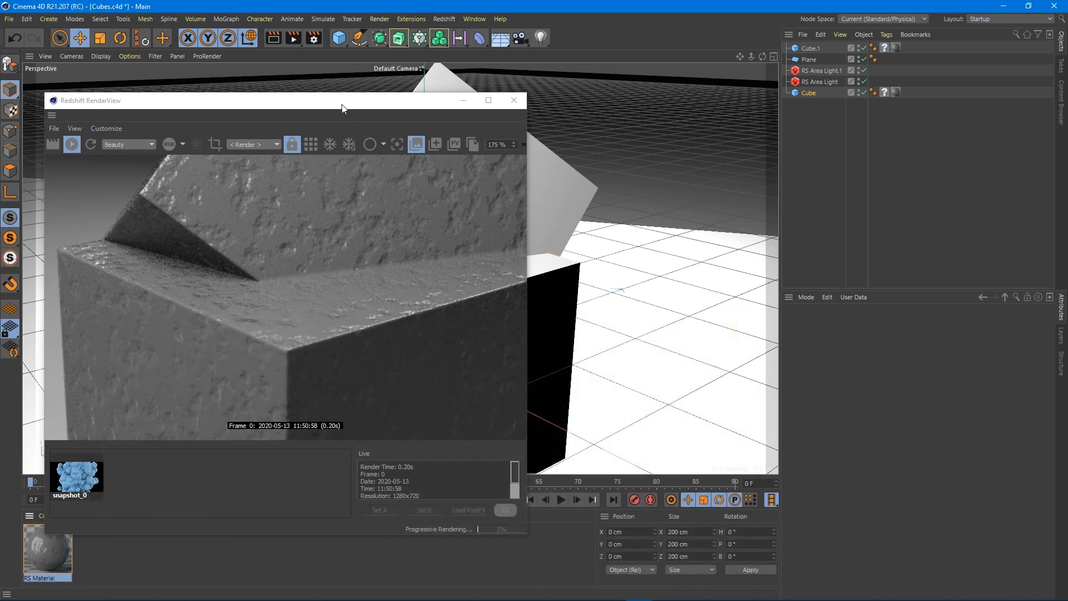
{"action": "scroll", "coordinate": [305, 310], "scroll_direction": "down", "scroll_amount": 3}
{"action": "middle_click_drag", "start_coordinate": [289, 275], "coordinate": [356, 316]}
{"action": "left_click_drag", "start_coordinate": [352, 103], "coordinate": [909, 178]}
{"action": "left_click", "coordinate": [804, 48]}
{"action": "left_click_drag", "start_coordinate": [466, 182], "coordinate": [386, 239]}
{"action": "left_click_drag", "start_coordinate": [800, 175], "coordinate": [505, 91]}
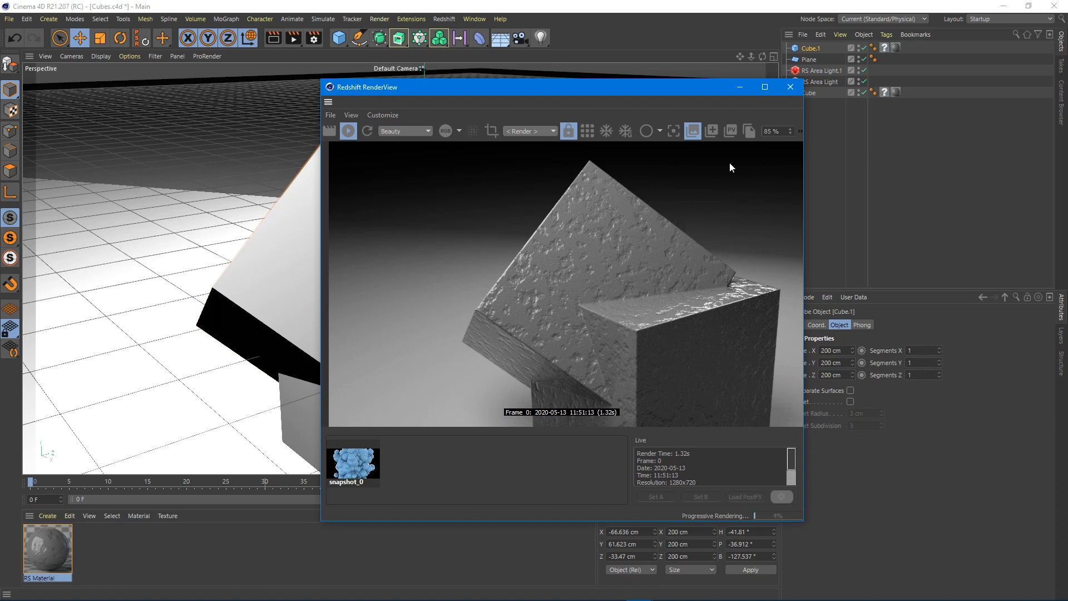
Close the RenderView and delete the tilted cube from the scene.
{"action": "left_click", "coordinate": [792, 89]}
{"action": "left_click", "coordinate": [482, 19]}
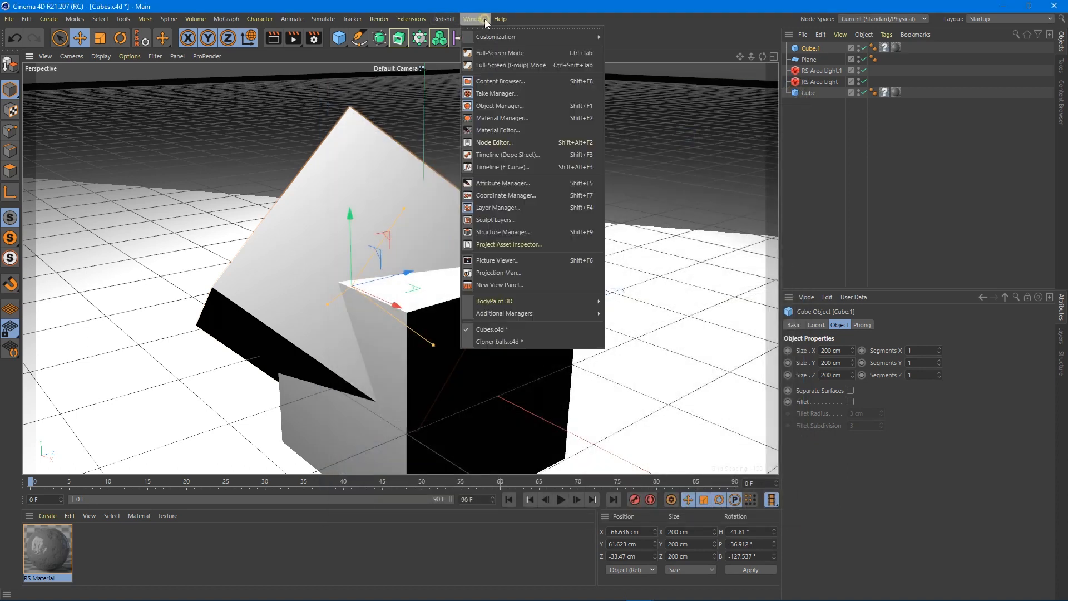
{"action": "left_click", "coordinate": [604, 306]}
{"action": "left_click", "coordinate": [430, 194]}
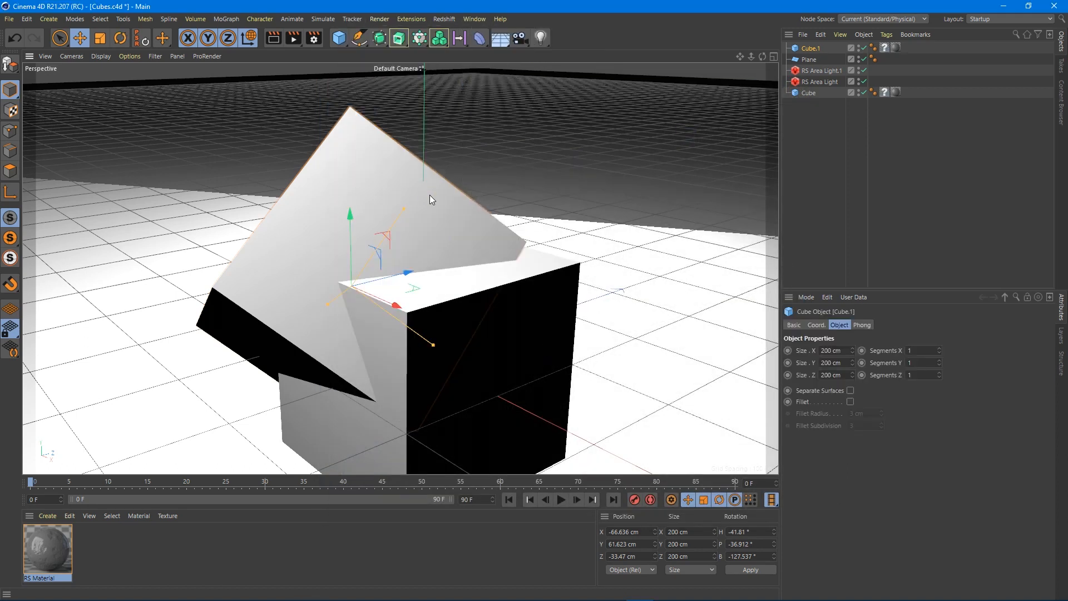
{"action": "key", "text": "Delete"}
Add a torus, enlarge its ring radius to about 200.5 cm and move it to about Z 189.8 cm so it cuts into the cube.
{"action": "left_click", "coordinate": [337, 41]}
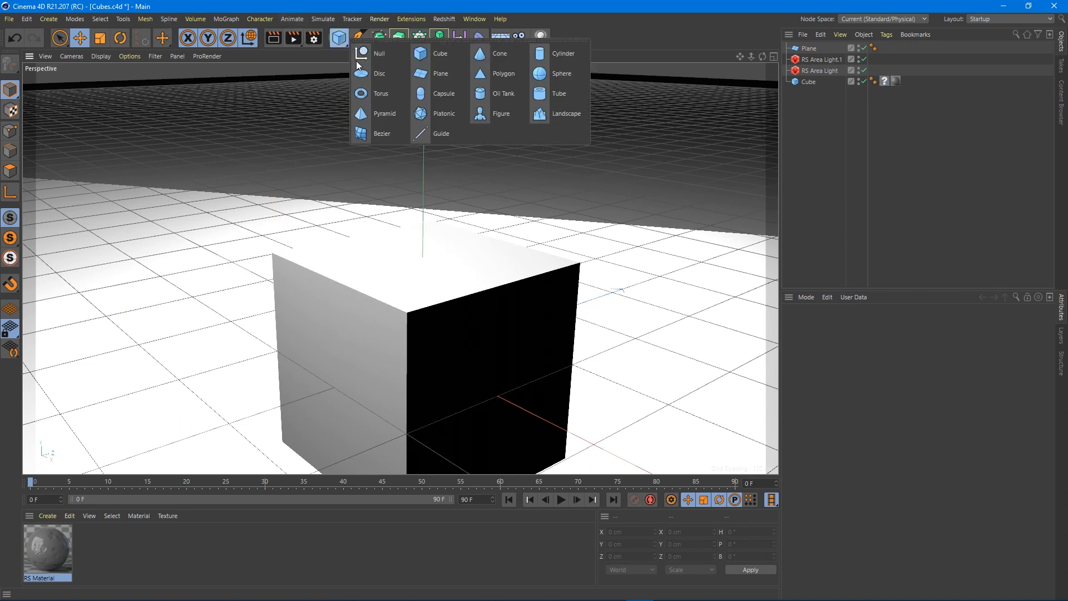
{"action": "left_click", "coordinate": [379, 93]}
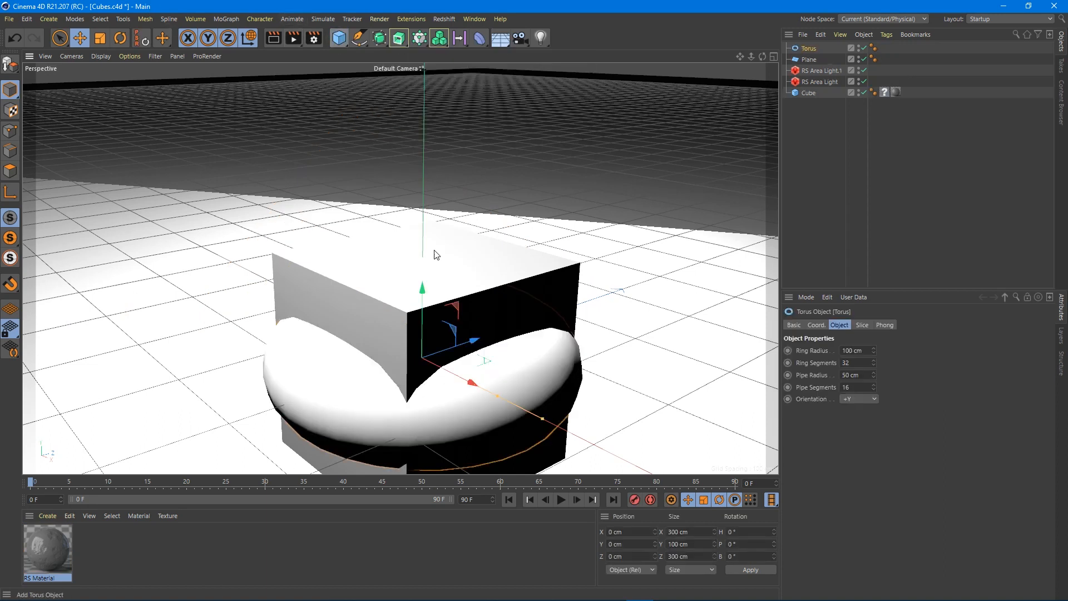
{"action": "left_click_drag", "start_coordinate": [503, 400], "coordinate": [586, 462]}
{"action": "left_click_drag", "start_coordinate": [445, 351], "coordinate": [592, 285]}
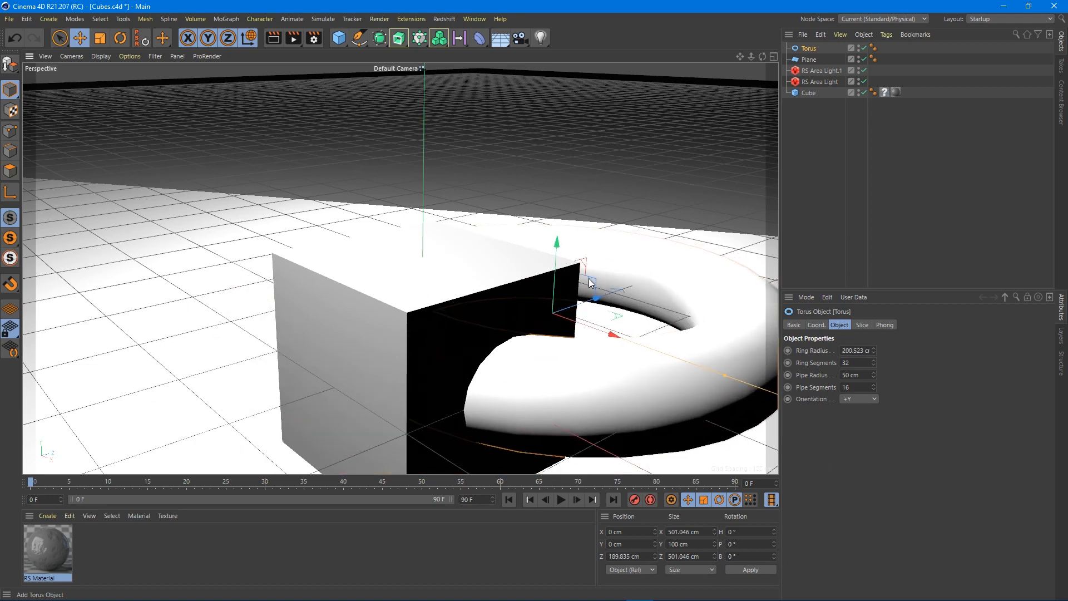
Apply RS Material to the torus and start a live Redshift render framed on the cube and torus.
{"action": "left_click_drag", "start_coordinate": [47, 549], "coordinate": [504, 429]}
{"action": "left_click", "coordinate": [451, 18]}
{"action": "left_click", "coordinate": [452, 108]}
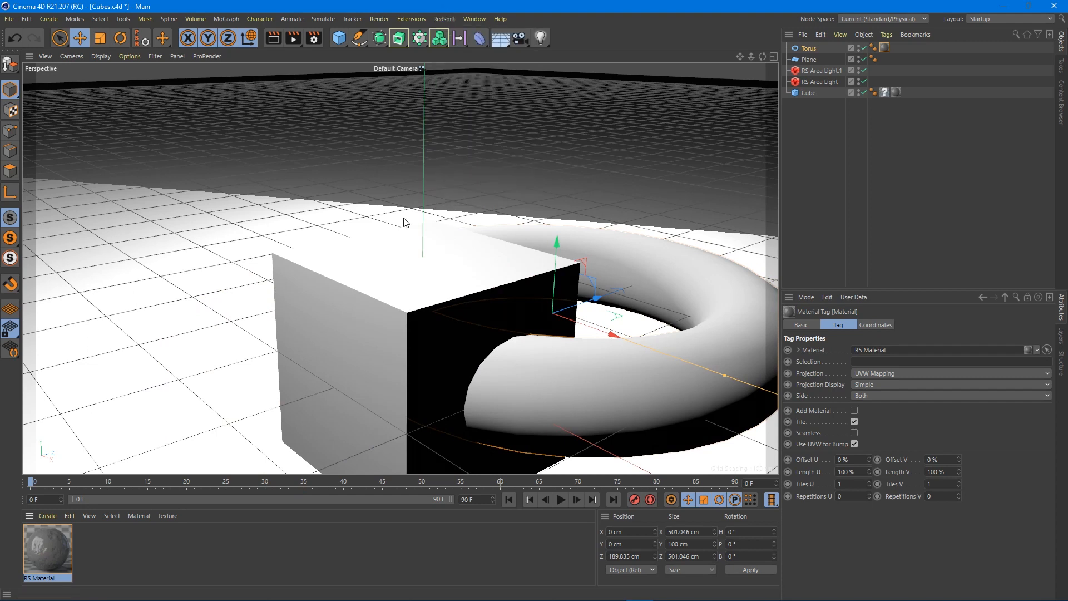
{"action": "left_click", "coordinate": [479, 143]}
{"action": "left_click_drag", "start_coordinate": [582, 99], "coordinate": [441, 71]}
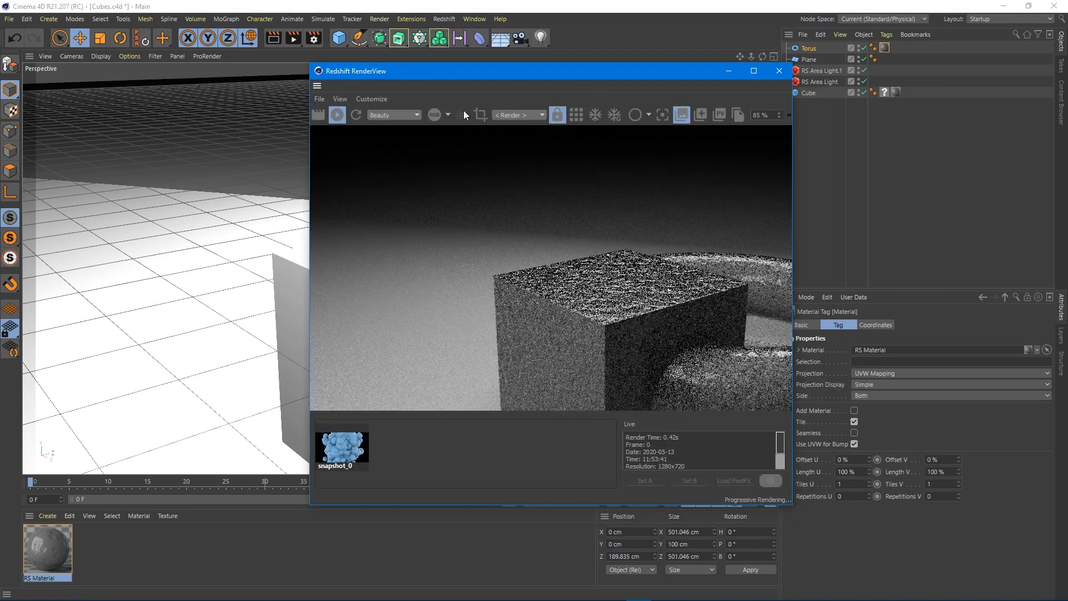
{"action": "middle_click_drag", "start_coordinate": [656, 348], "coordinate": [515, 275]}
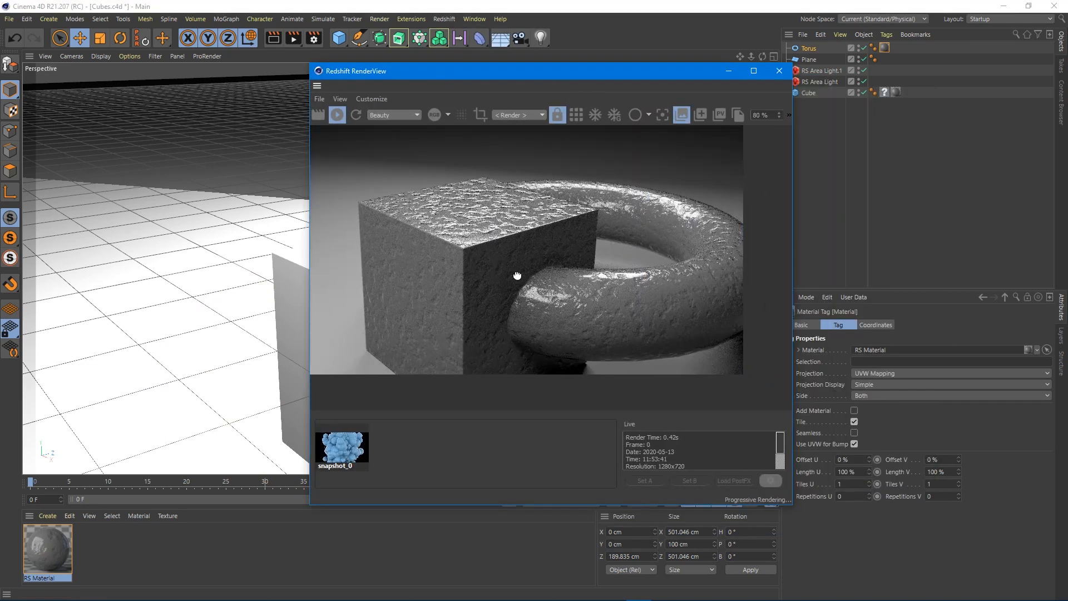
Set the torus's ring segments and pipe segments to 64.
{"action": "left_click", "coordinate": [62, 548]}
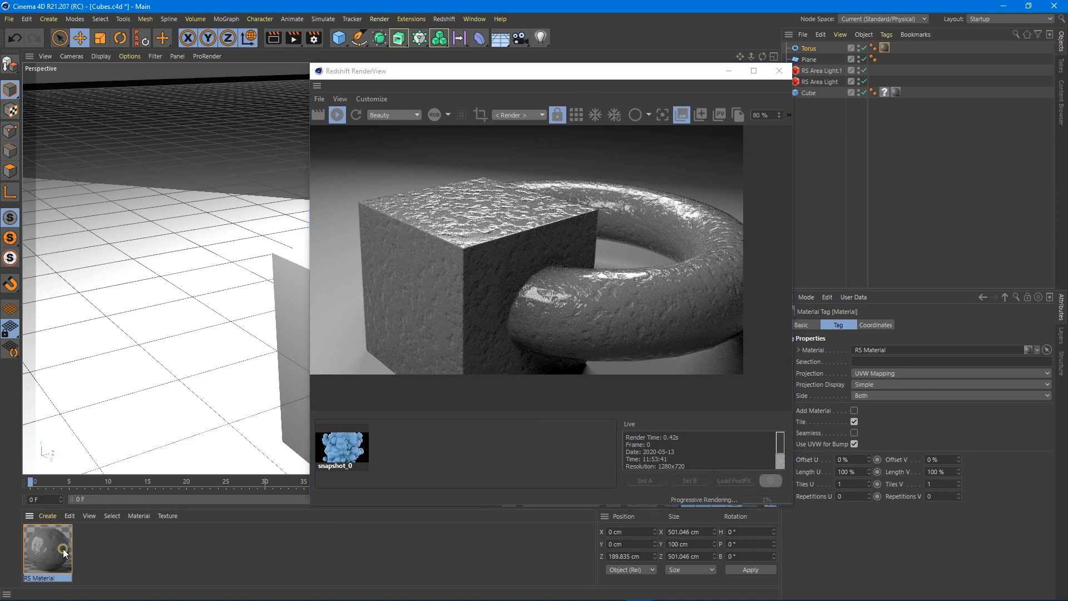
{"action": "left_click", "coordinate": [806, 49]}
{"action": "double_click", "coordinate": [858, 386]}
{"action": "type", "text": "8"}
{"action": "key", "text": "Return"}
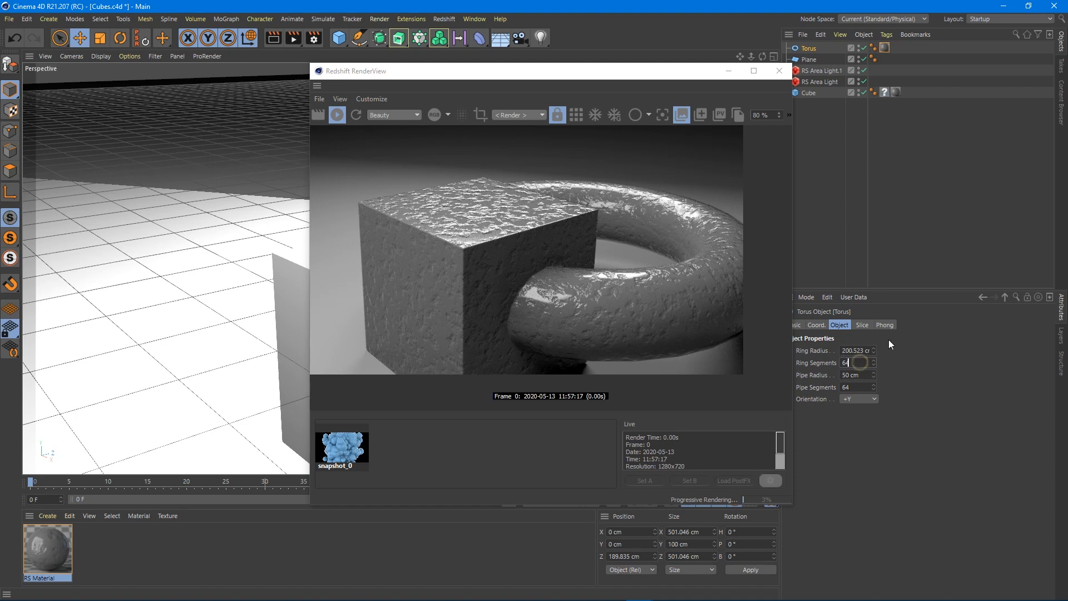
Set the cube's segments to 5 in X, Y and Z.
{"action": "left_click", "coordinate": [808, 93]}
{"action": "double_click", "coordinate": [917, 351]}
{"action": "type", "text": "5"}
{"action": "double_click", "coordinate": [917, 362]}
{"action": "type", "text": "5"}
{"action": "double_click", "coordinate": [922, 374]}
{"action": "type", "text": "5"}
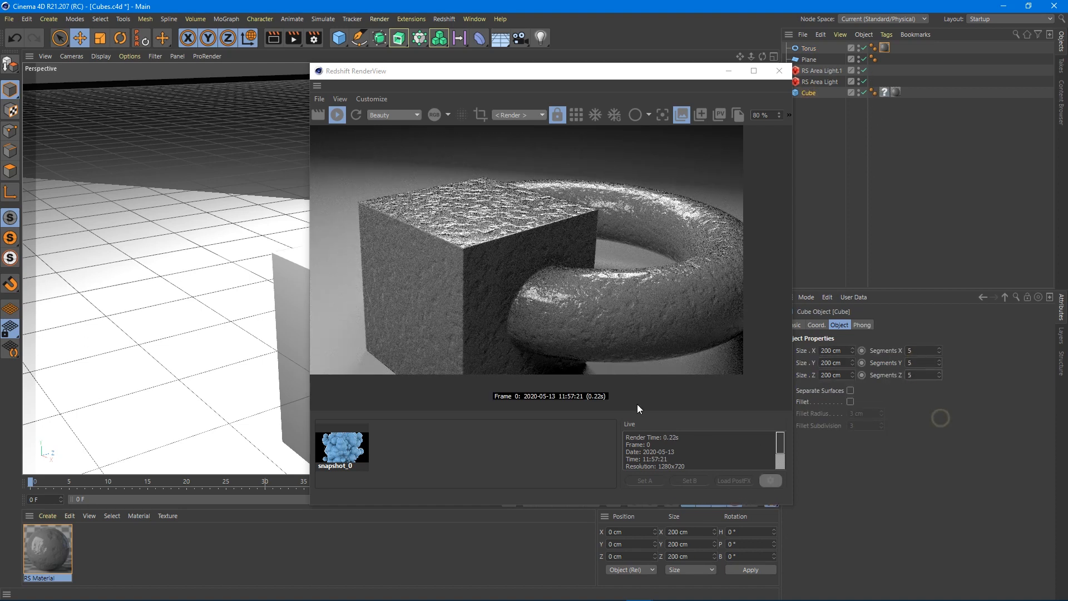
Raise the Round Corners radius in RS Material to about 6.08, and close its shader graph to view the render.
{"action": "left_click", "coordinate": [55, 545]}
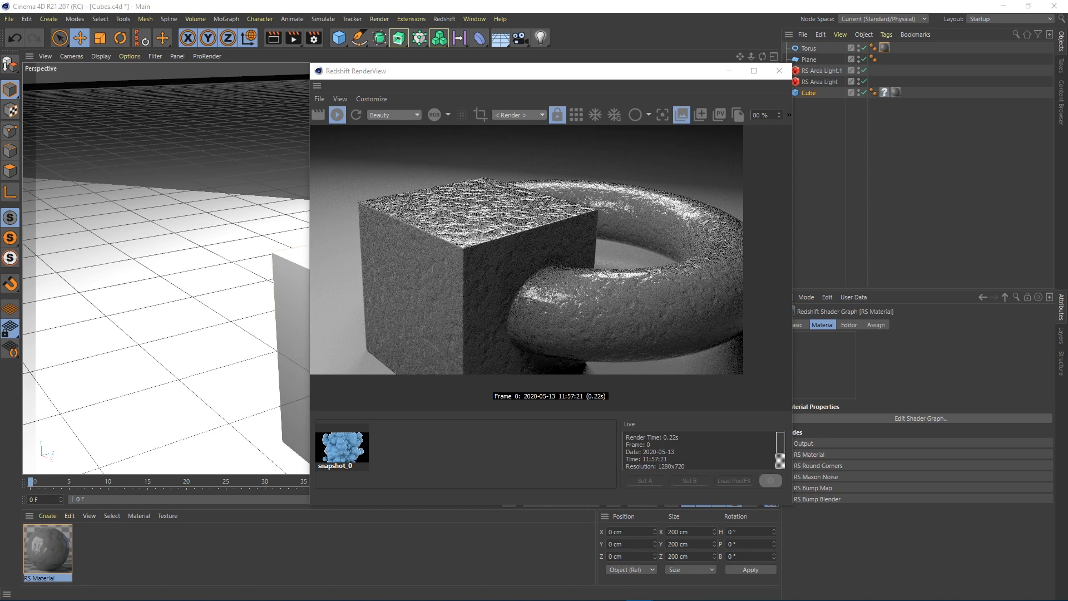
{"action": "left_click_drag", "start_coordinate": [0, 149], "coordinate": [685, 355]}
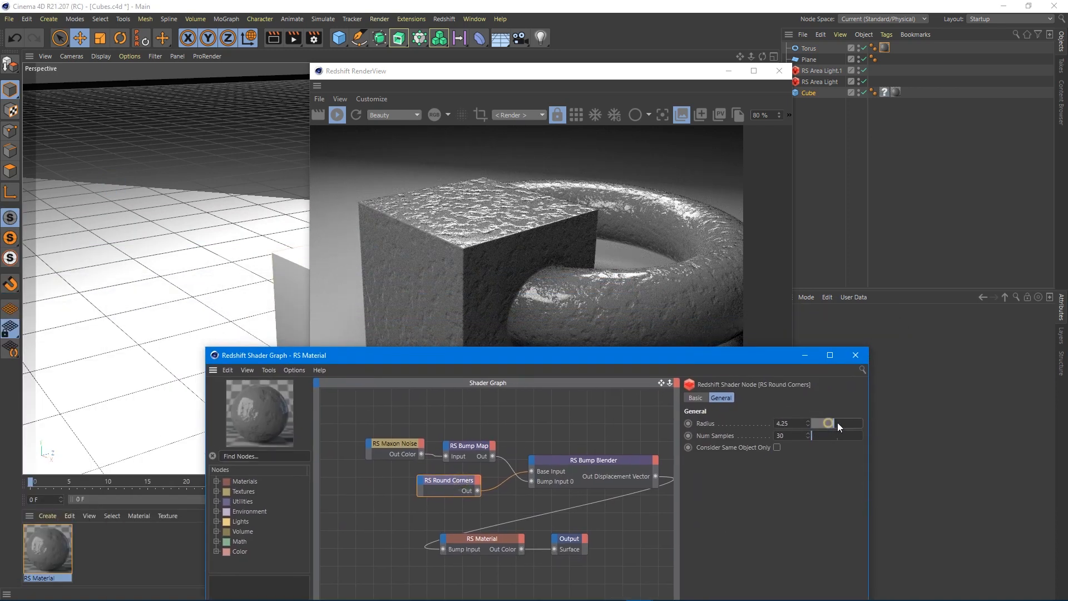
{"action": "left_click_drag", "start_coordinate": [838, 427], "coordinate": [843, 424]}
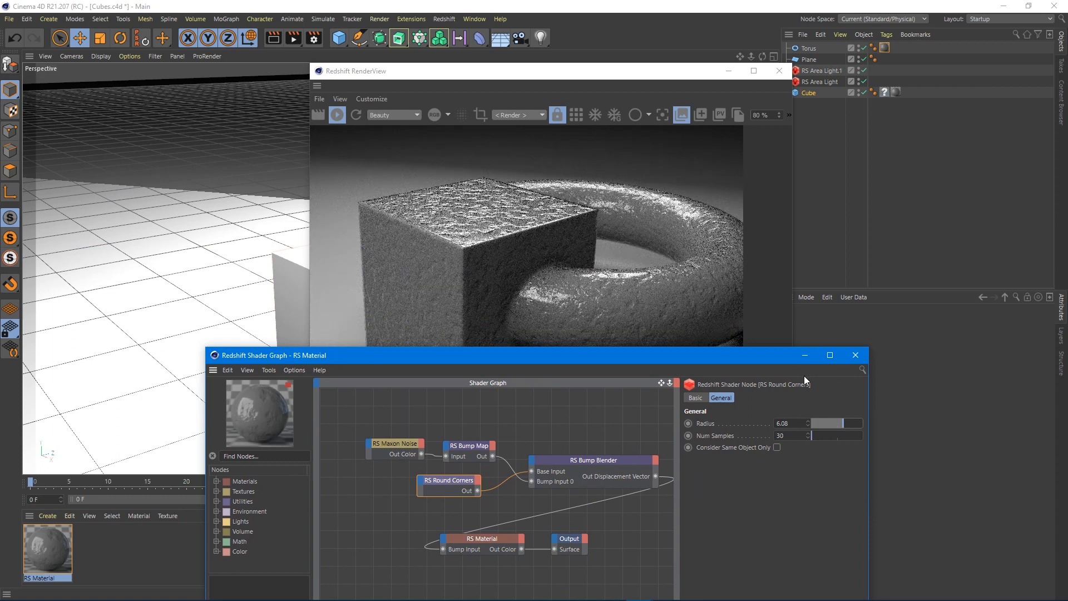
{"action": "left_click", "coordinate": [854, 356]}
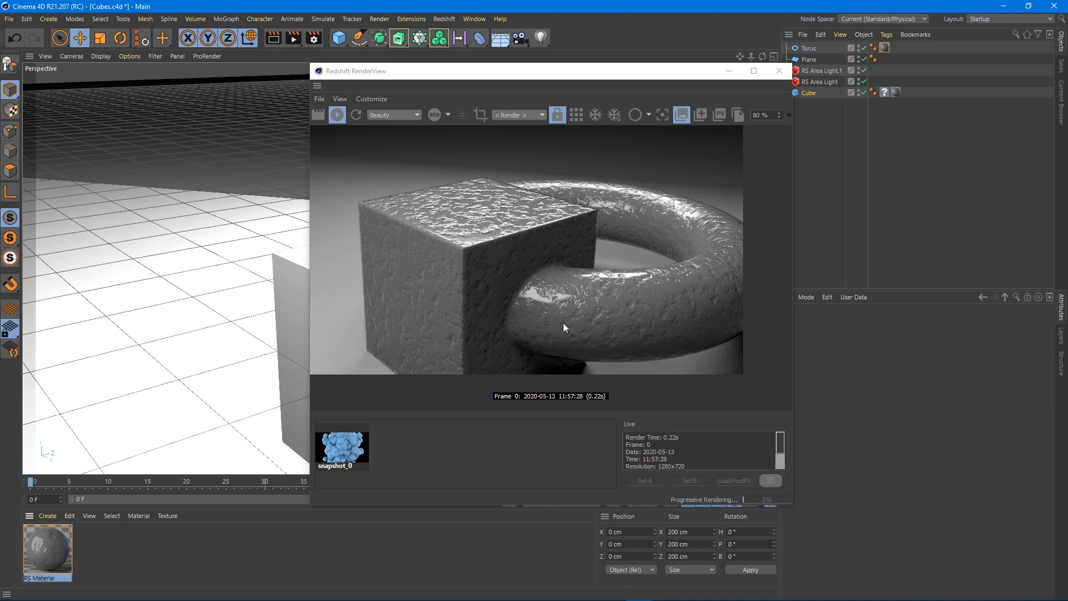
{"action": "left_click_drag", "start_coordinate": [573, 78], "coordinate": [335, 73]}
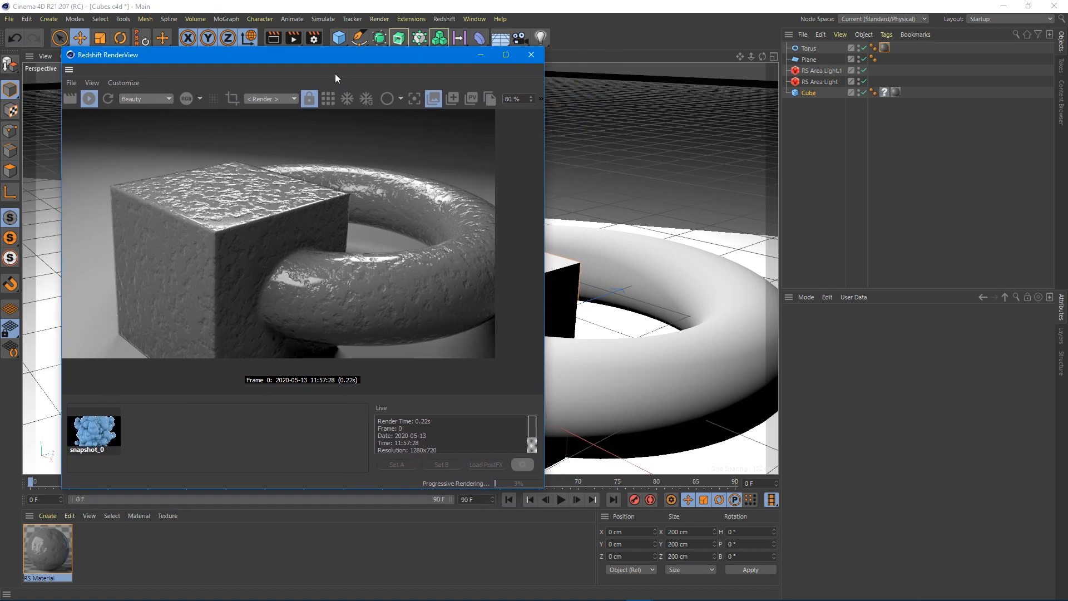
Duplicate the torus rotated to about -83.9° pitch, and move the copy to about X 48.2, Y -31.2, Z 76.6 cm.
{"action": "left_click", "coordinate": [635, 382]}
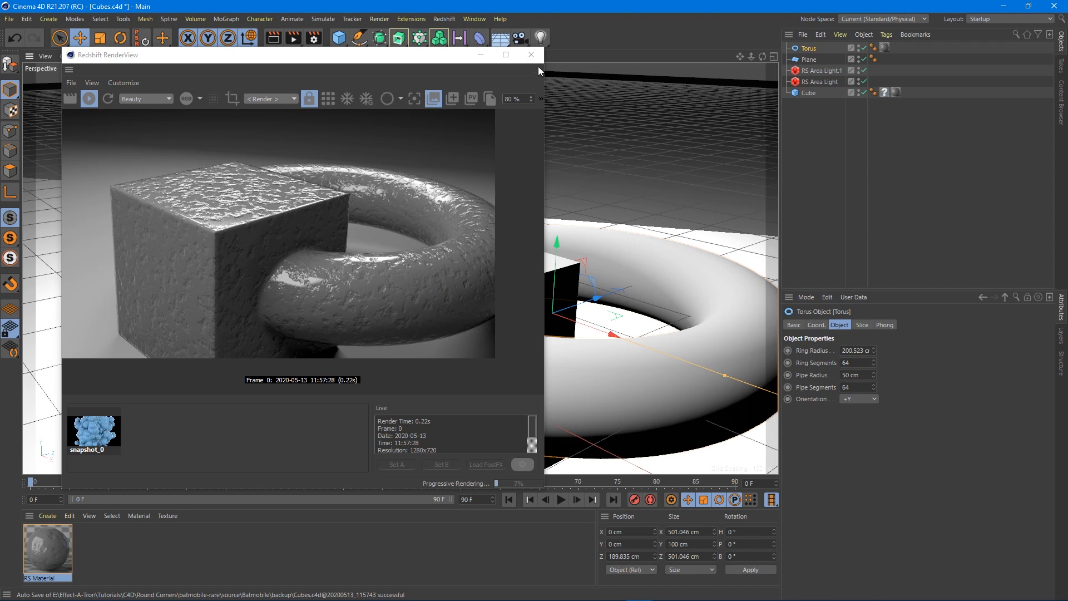
{"action": "key", "text": "r"}
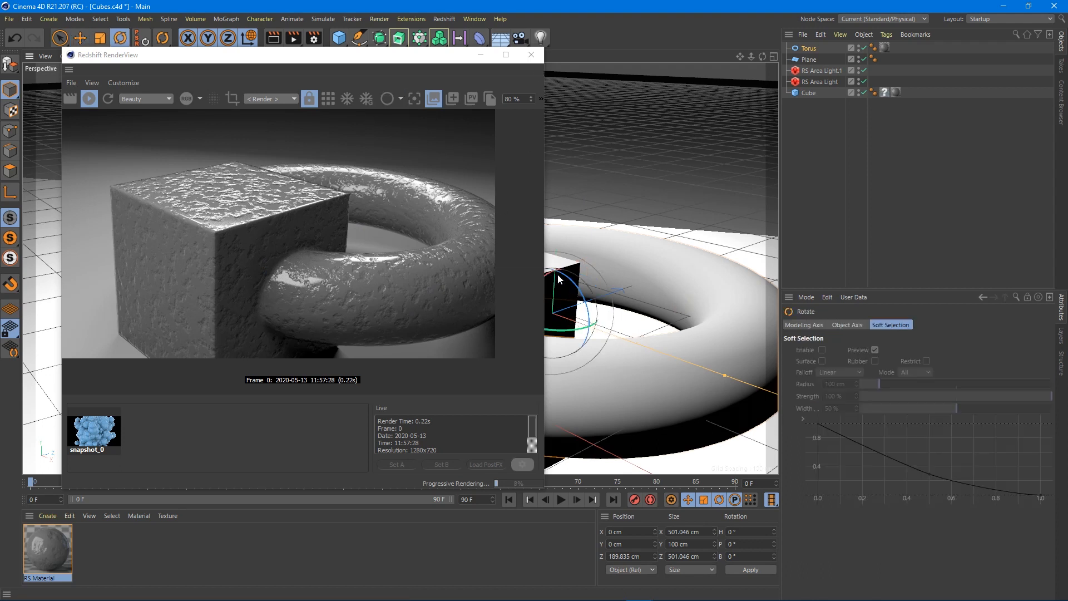
{"action": "left_click_drag", "start_coordinate": [549, 272], "coordinate": [755, 157]}
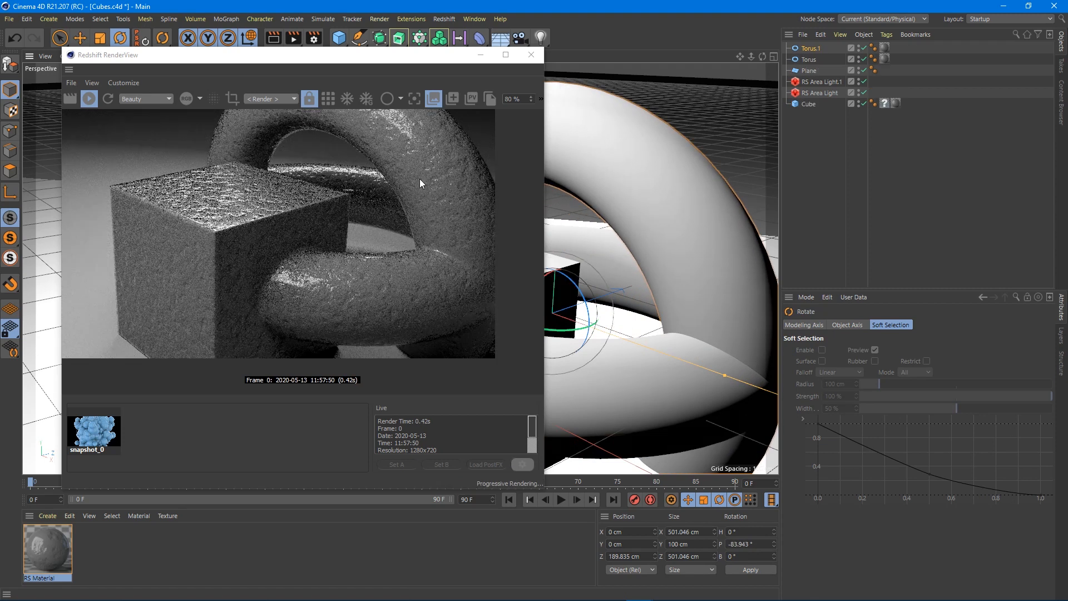
{"action": "key", "text": "e"}
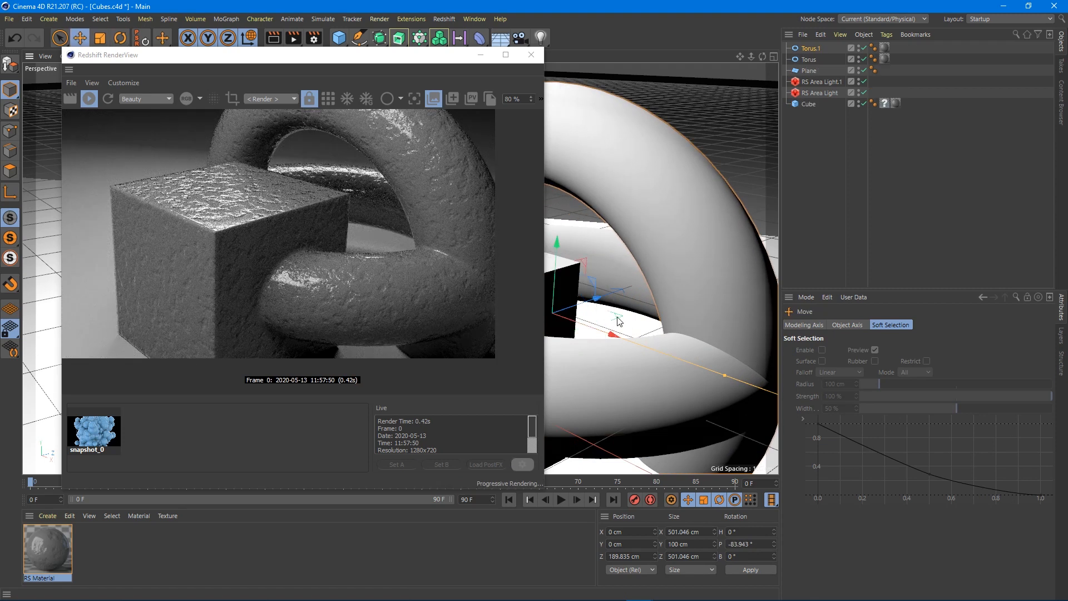
{"action": "left_click_drag", "start_coordinate": [620, 326], "coordinate": [545, 368]}
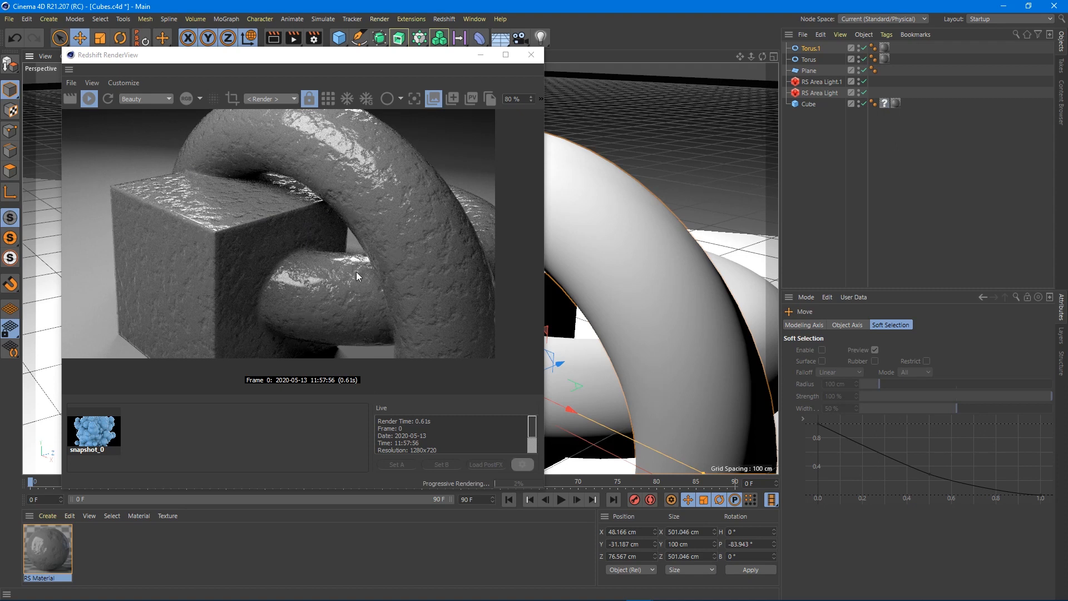
Close the RenderView and switch to the text scene TExt.c4d.
{"action": "left_click", "coordinate": [531, 55]}
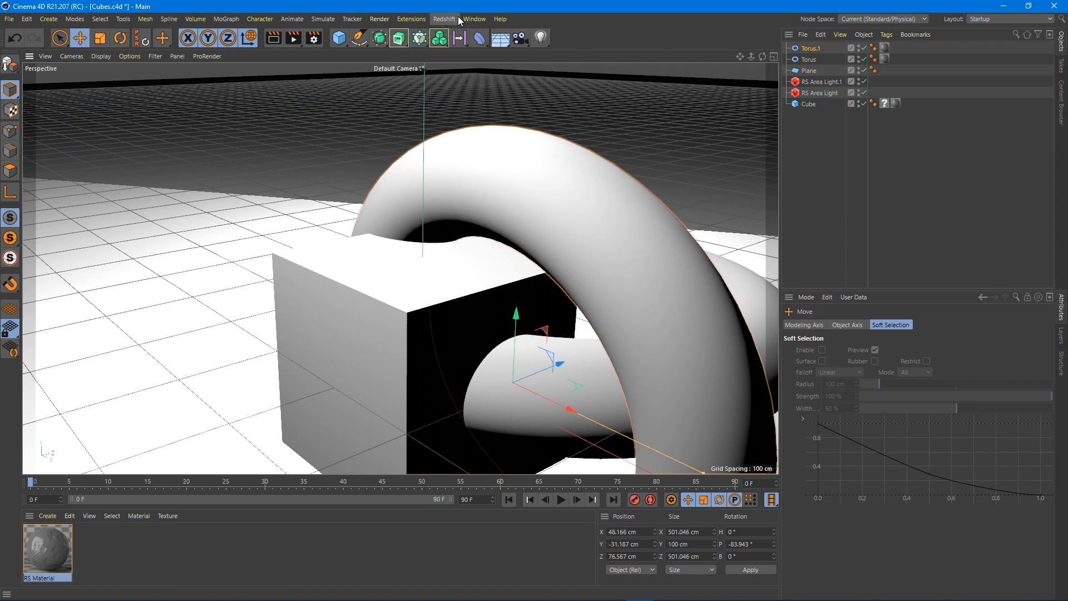
{"action": "left_click", "coordinate": [474, 19]}
{"action": "left_click", "coordinate": [484, 328]}
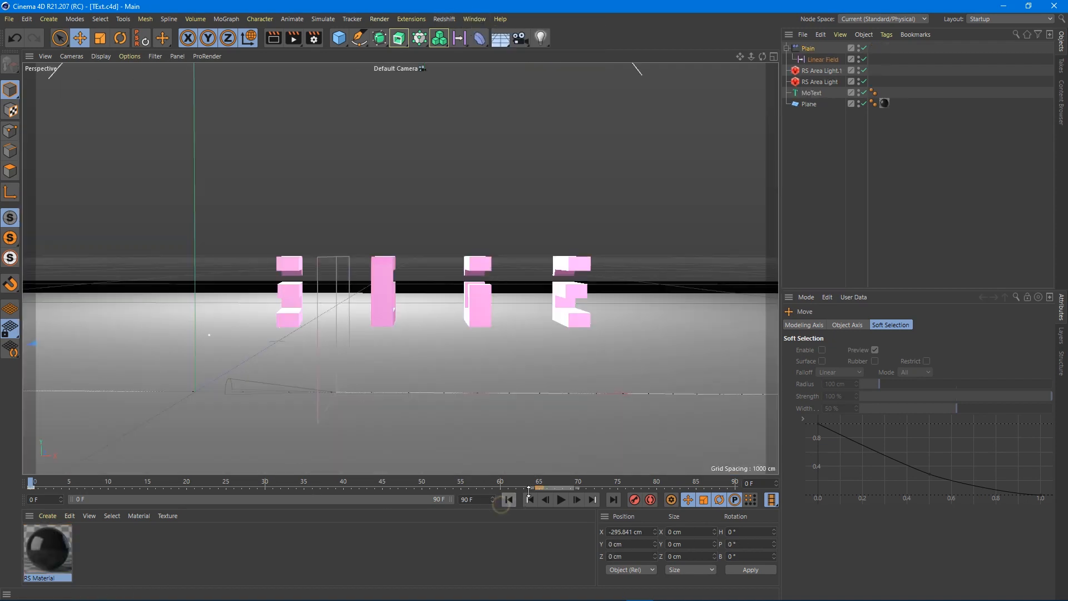
Examine the MoText, Plain effector and Linear Field settings, and play the letter animation, leaving it at frame 10.
{"action": "left_click", "coordinate": [813, 94]}
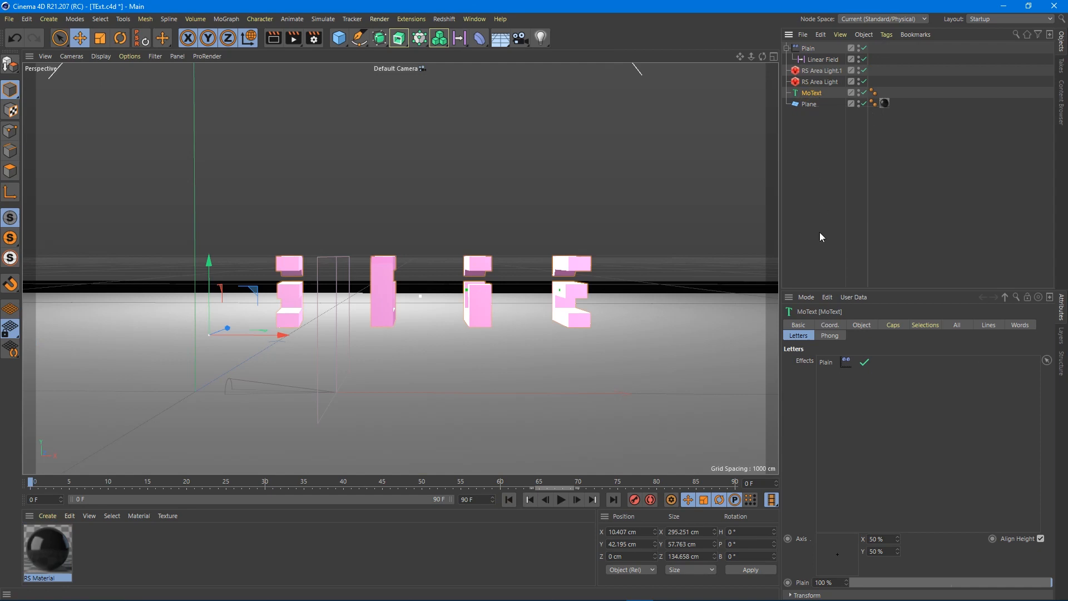
{"action": "left_click", "coordinate": [808, 49]}
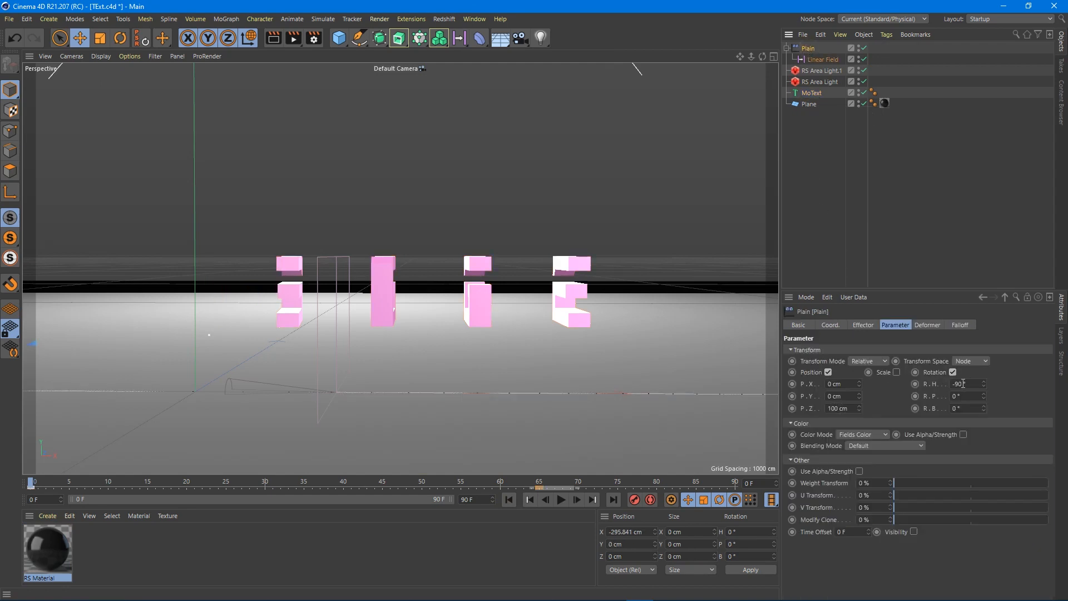
{"action": "left_click", "coordinate": [812, 60]}
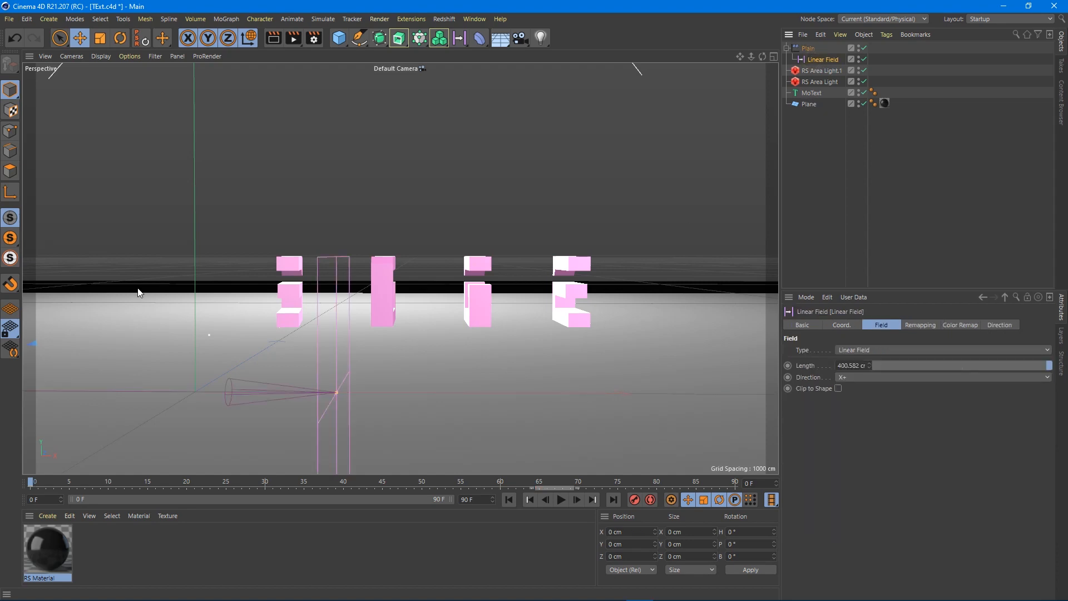
{"action": "left_click", "coordinate": [802, 49]}
{"action": "left_click", "coordinate": [811, 92]}
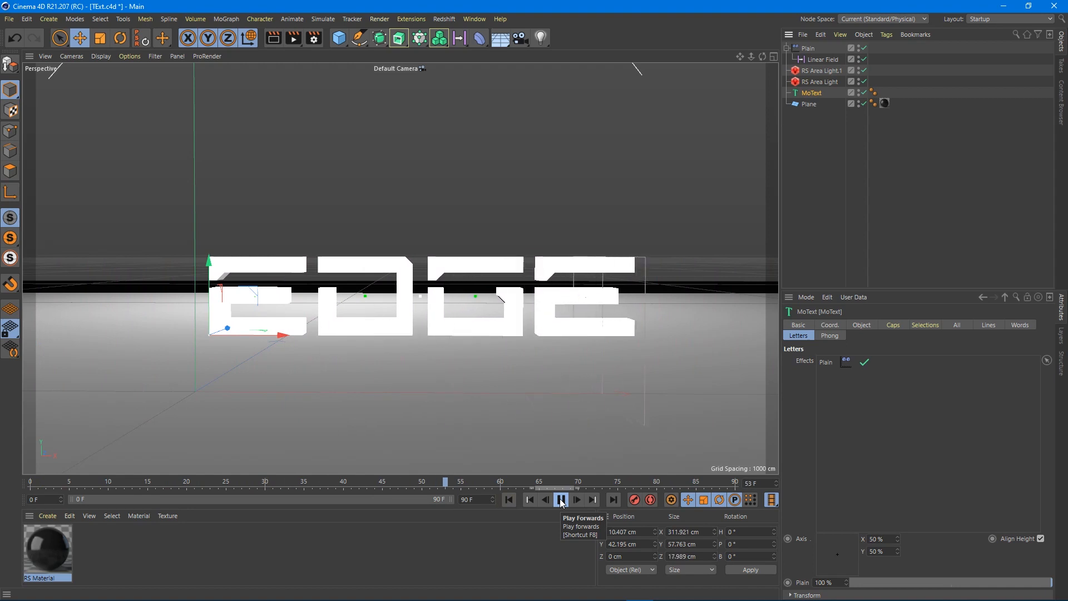
{"action": "left_click", "coordinate": [560, 499]}
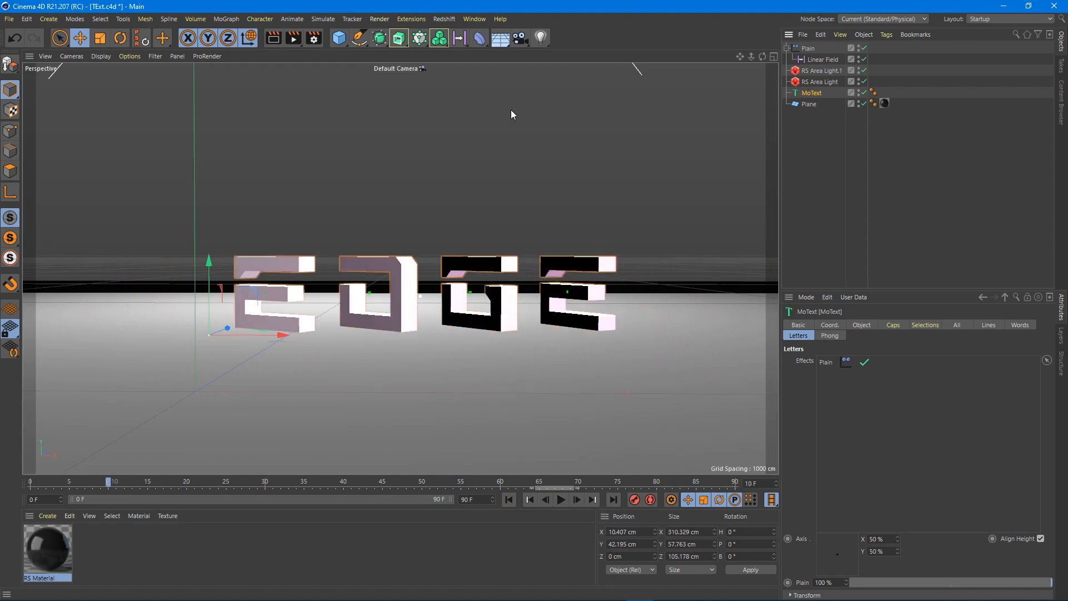
Open the Redshift RenderView and start a live render of the text scene.
{"action": "left_click", "coordinate": [444, 18]}
{"action": "left_click", "coordinate": [465, 109]}
{"action": "left_click", "coordinate": [492, 144]}
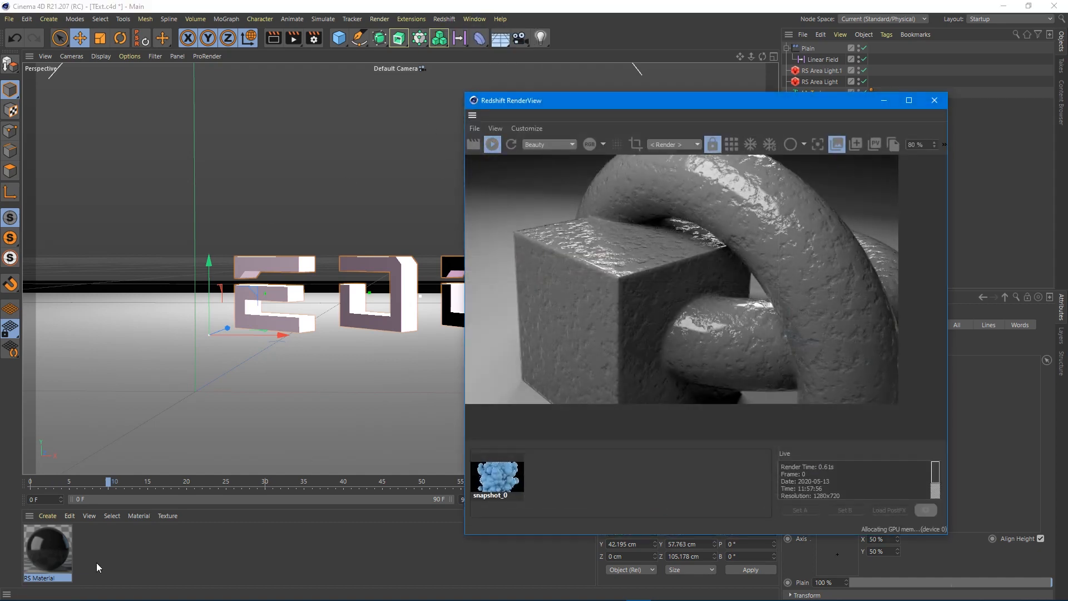
Create a new Redshift Material and assign it to the MoText object.
{"action": "left_click", "coordinate": [51, 516]}
{"action": "mouse_move", "coordinate": [73, 417]}
{"action": "mouse_move", "coordinate": [189, 415]}
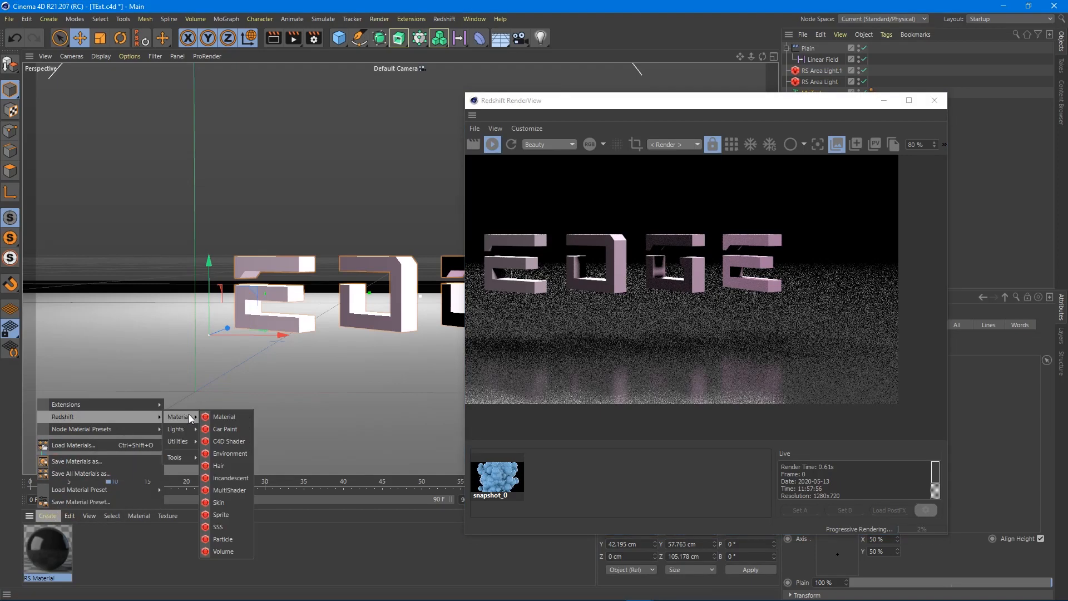
{"action": "left_click", "coordinate": [221, 417]}
{"action": "left_click_drag", "start_coordinate": [48, 542], "coordinate": [331, 255]}
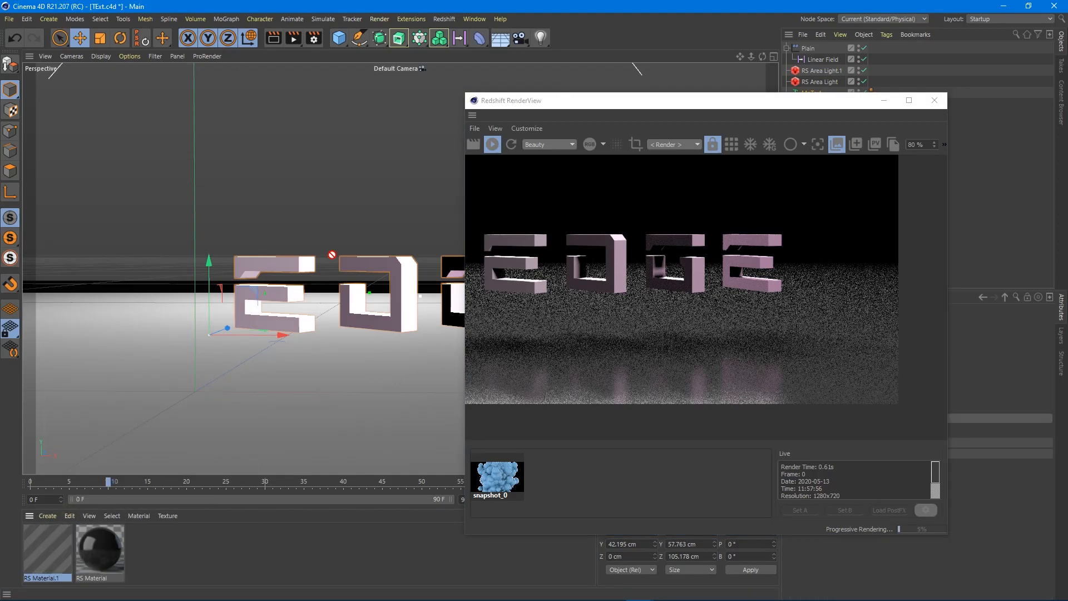
{"action": "left_click_drag", "start_coordinate": [809, 95], "coordinate": [809, 93]}
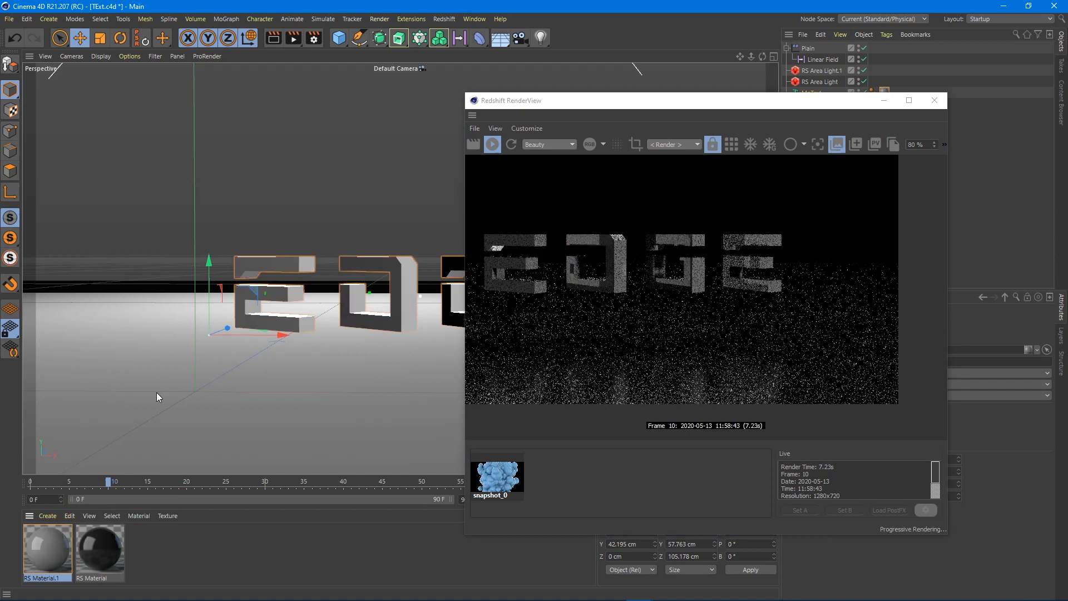
Open the new material in the Shader Graph, darken its diffuse color and set the reflection roughness to 0.095.
{"action": "double_click", "coordinate": [57, 527]}
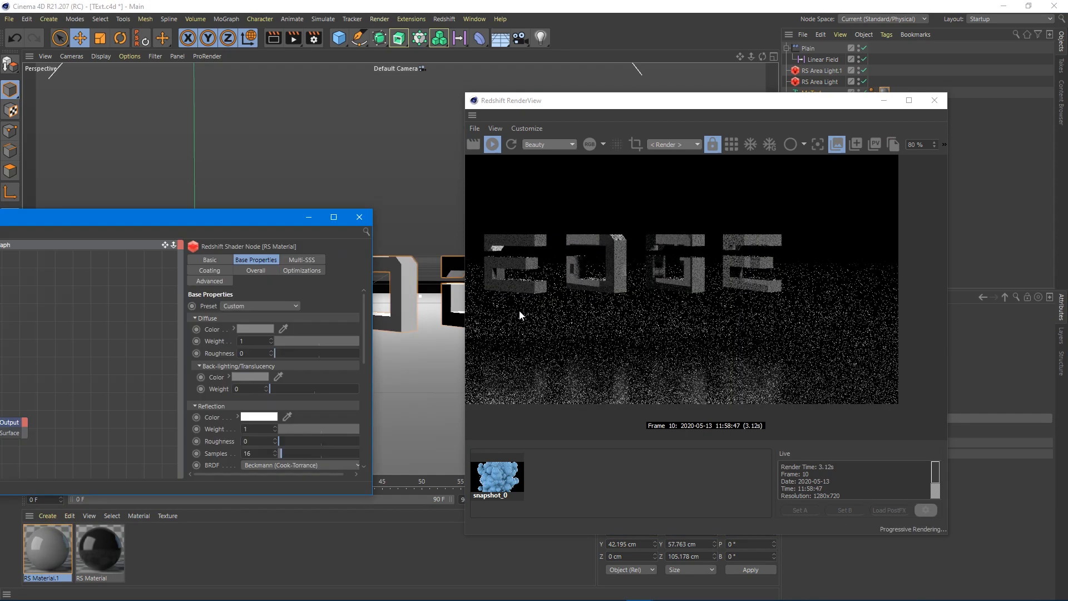
{"action": "left_click", "coordinate": [745, 407]}
{"action": "left_click", "coordinate": [723, 449]}
{"action": "left_click_drag", "start_coordinate": [793, 517], "coordinate": [786, 518]}
Add a Round Corners node and connect its output to the RS Material's Bump Input.
{"action": "left_click", "coordinate": [268, 396]}
{"action": "type", "text": "round"}
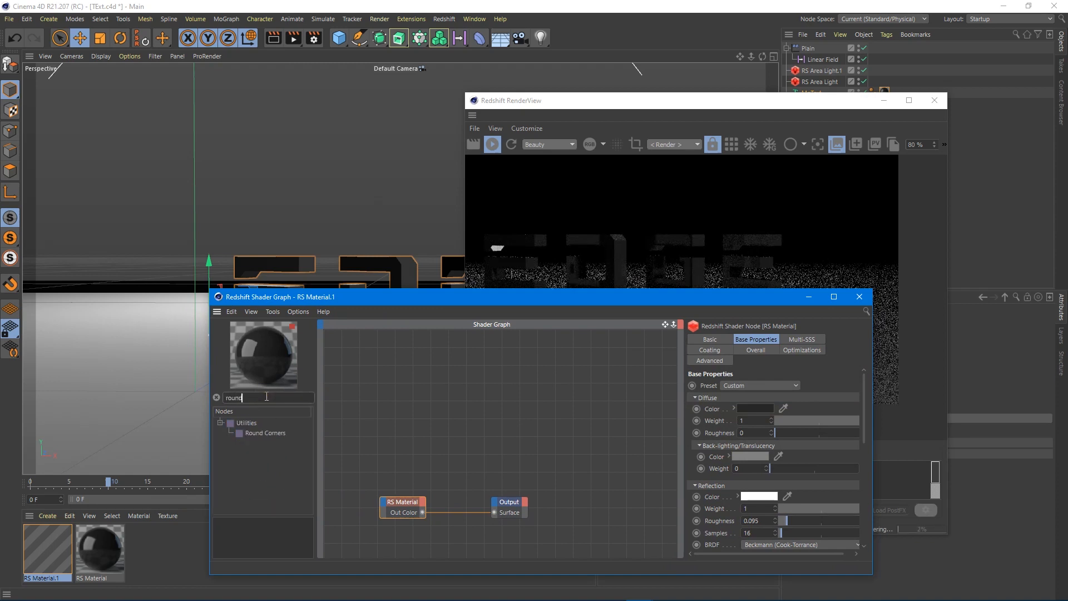
{"action": "left_click_drag", "start_coordinate": [265, 433], "coordinate": [389, 501]}
{"action": "mouse_move", "coordinate": [424, 544]}
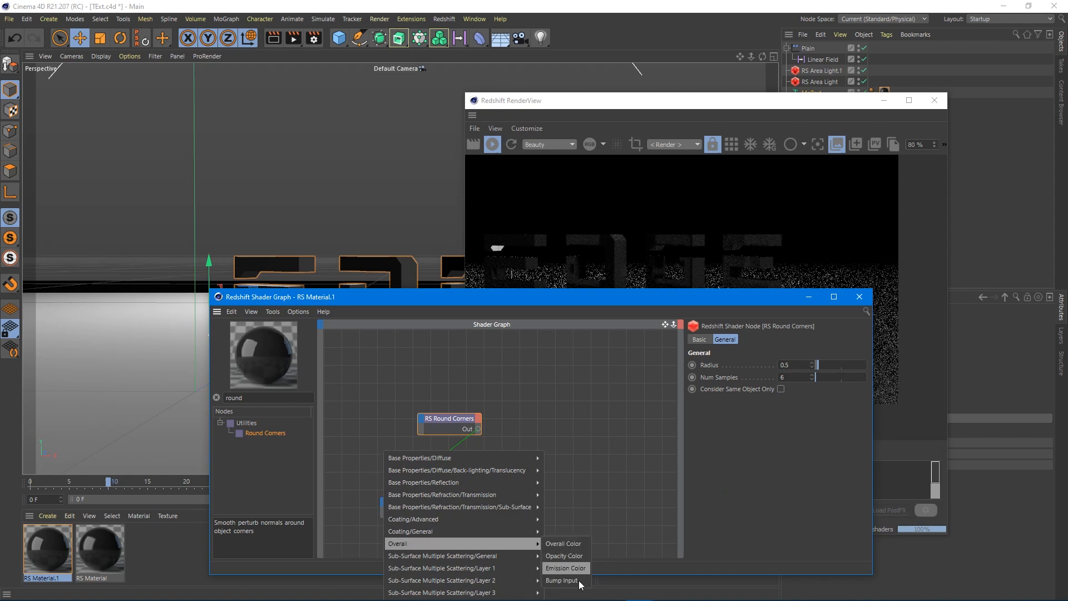
{"action": "left_click", "coordinate": [568, 582]}
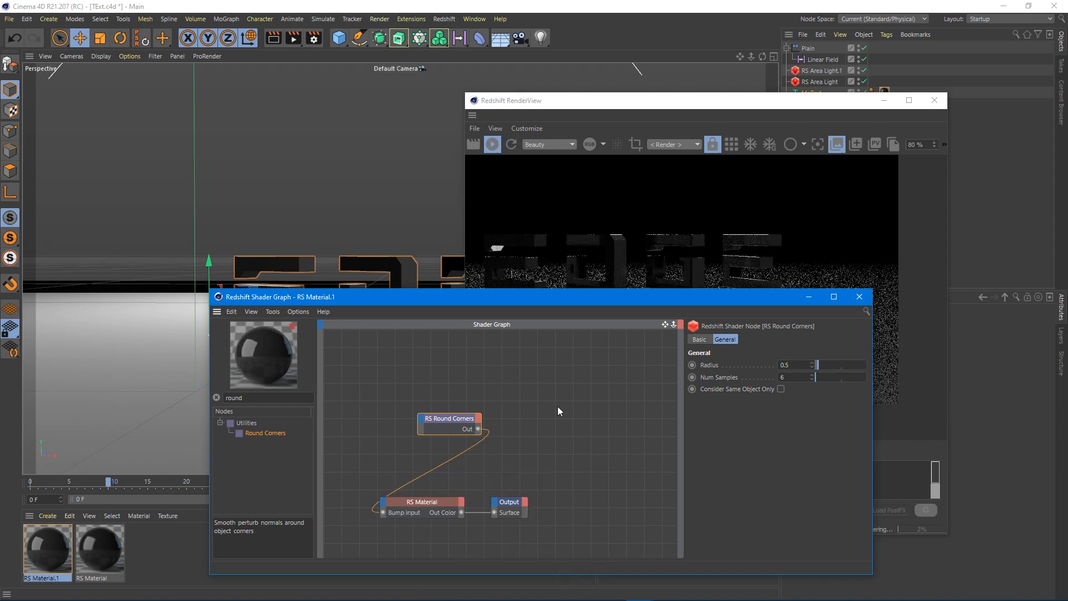
Set the Round Corners radius to 1.24 and samples to 50 while previewing it through the Output's Surface, and reconnect the material.
{"action": "left_click_drag", "start_coordinate": [821, 366], "coordinate": [826, 364]}
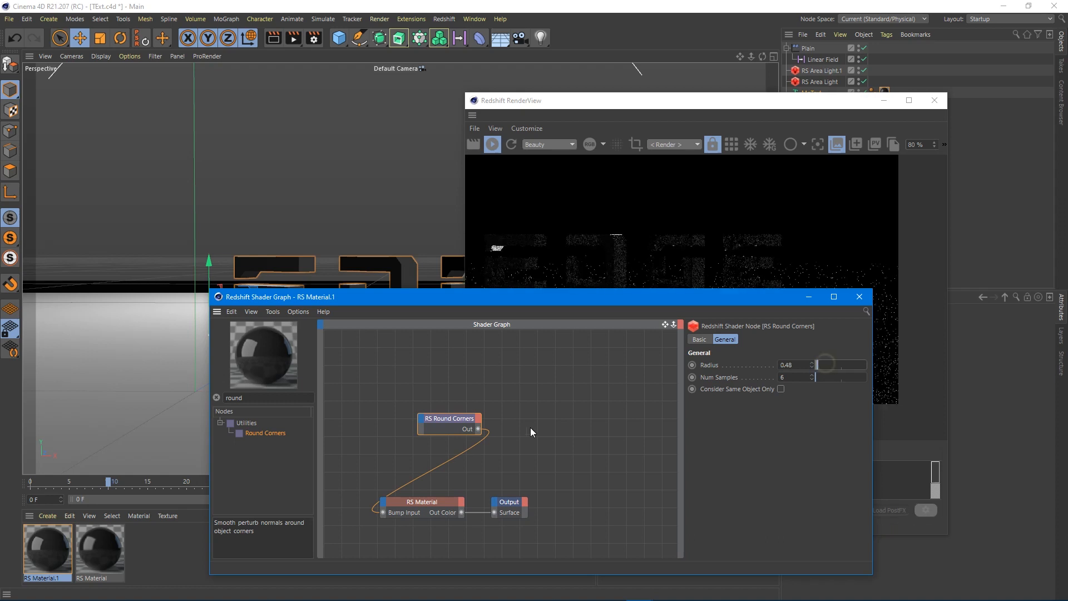
{"action": "left_click_drag", "start_coordinate": [482, 434], "coordinate": [499, 505]}
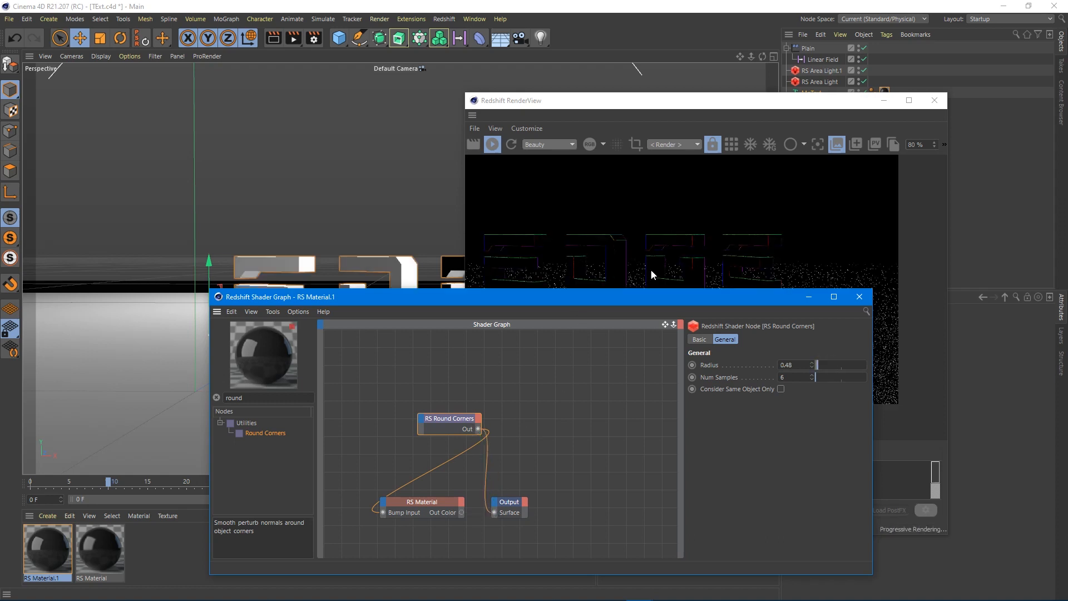
{"action": "left_click_drag", "start_coordinate": [817, 364], "coordinate": [834, 377]}
{"action": "double_click", "coordinate": [792, 377]}
{"action": "type", "text": "50"}
{"action": "key", "text": "Return"}
{"action": "left_click", "coordinate": [822, 365]}
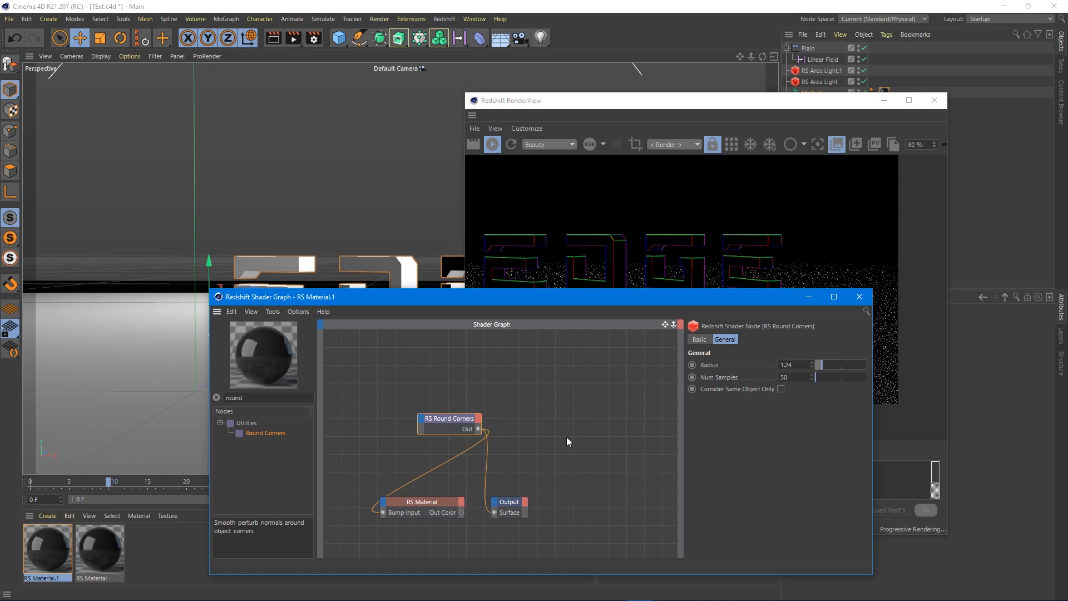
{"action": "left_click_drag", "start_coordinate": [508, 515], "coordinate": [494, 512]}
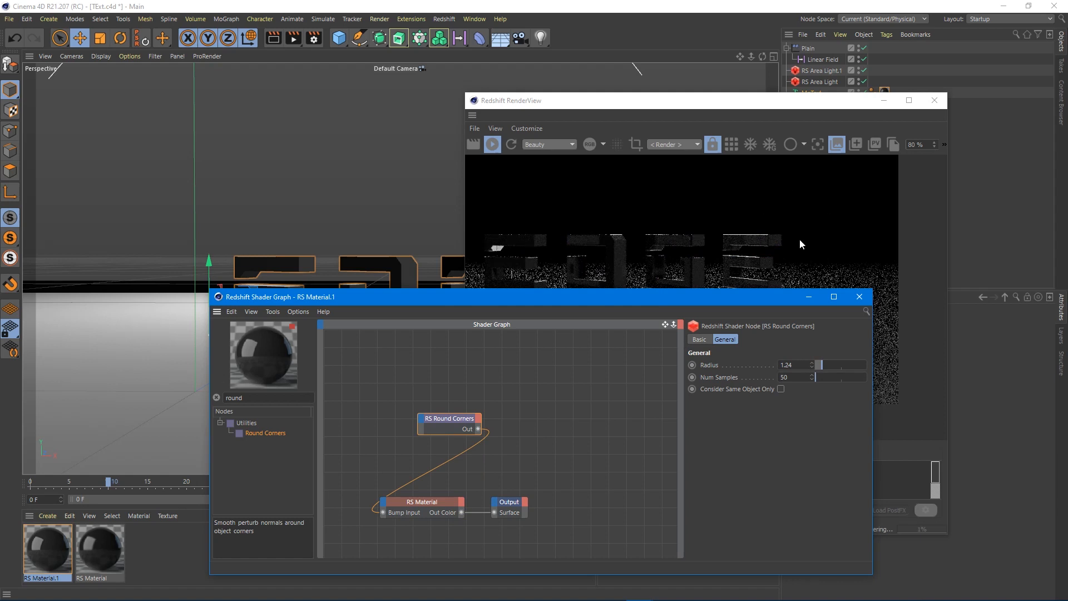
Reposition the Round Corners node and also connect its output to the RS Material's Diffuse Color.
{"action": "left_click_drag", "start_coordinate": [457, 423], "coordinate": [399, 510]}
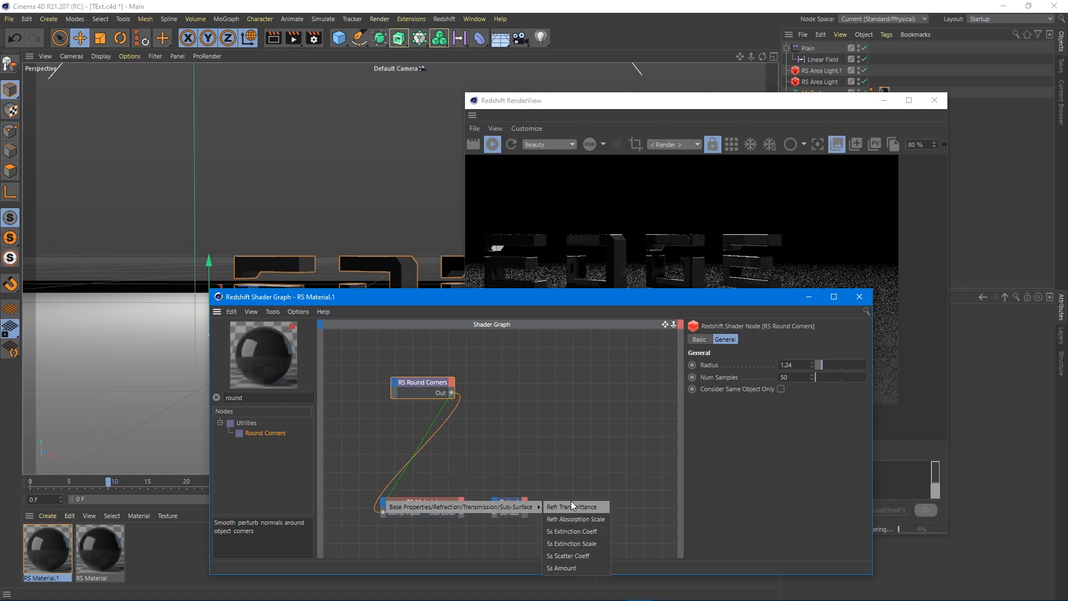
{"action": "left_click", "coordinate": [382, 501]}
{"action": "left_click", "coordinate": [382, 501]}
{"action": "left_click", "coordinate": [344, 405]}
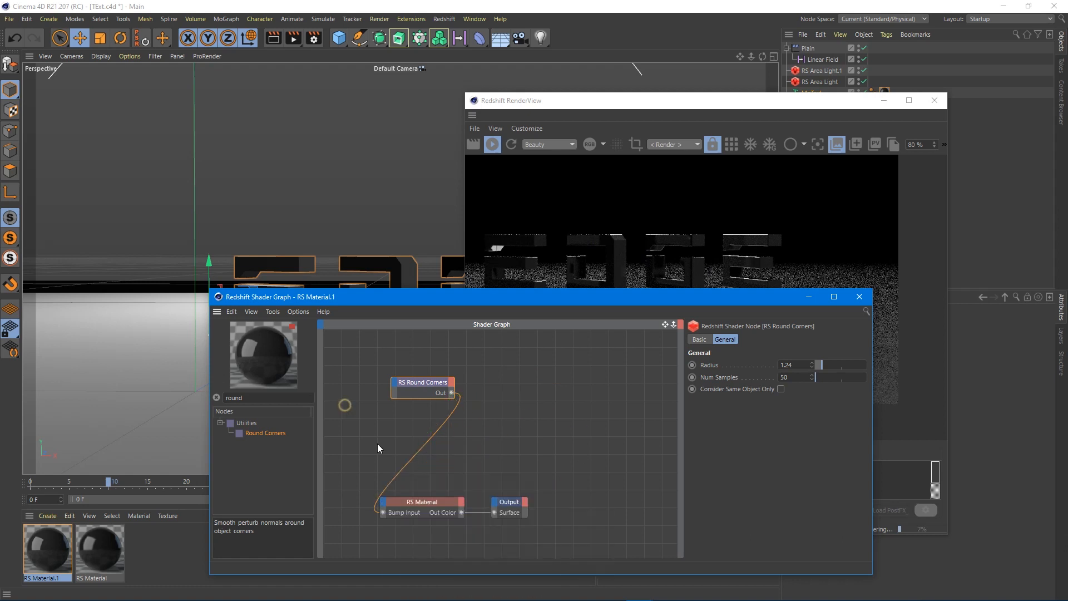
{"action": "left_click_drag", "start_coordinate": [453, 396], "coordinate": [384, 503]}
{"action": "mouse_move", "coordinate": [498, 459]}
{"action": "left_click", "coordinate": [561, 457]}
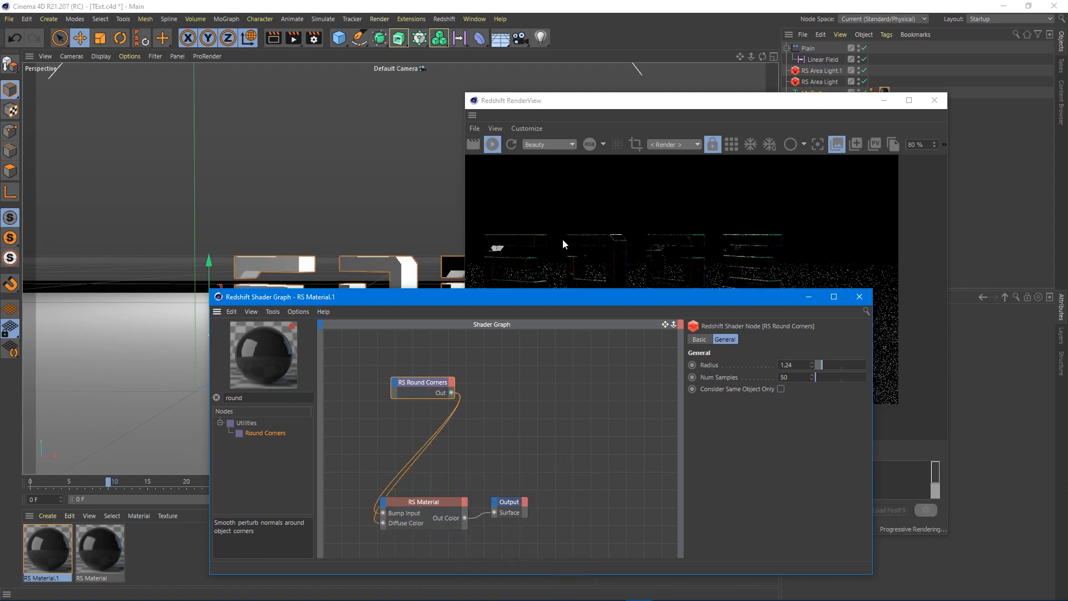
Connect the Round Corners output to the RS Material's Emission Color as well.
{"action": "left_click_drag", "start_coordinate": [451, 392], "coordinate": [389, 507]}
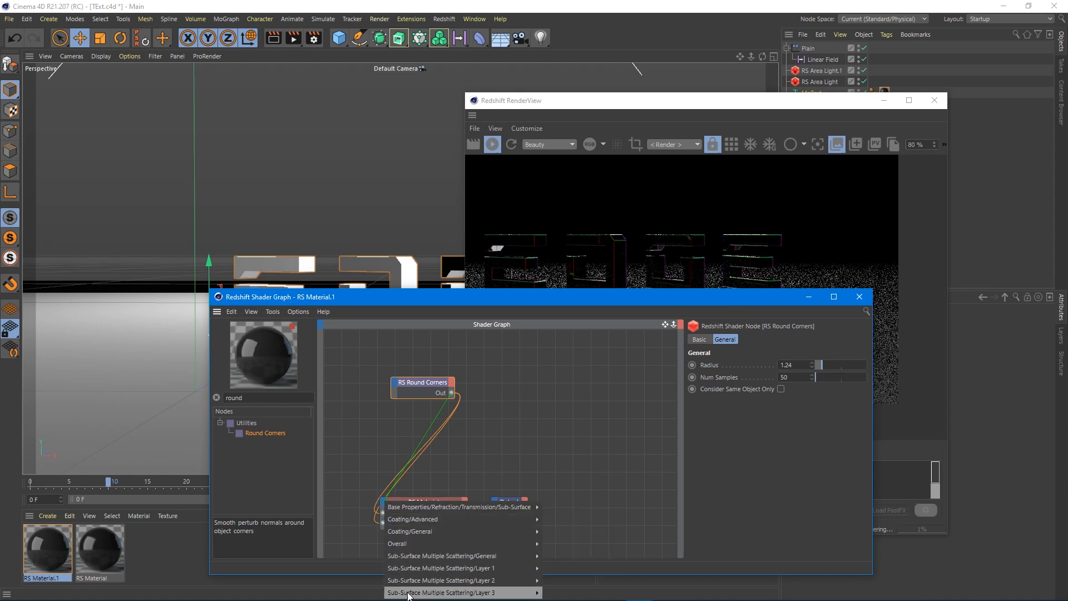
{"action": "mouse_move", "coordinate": [412, 543]}
{"action": "left_click", "coordinate": [563, 567]}
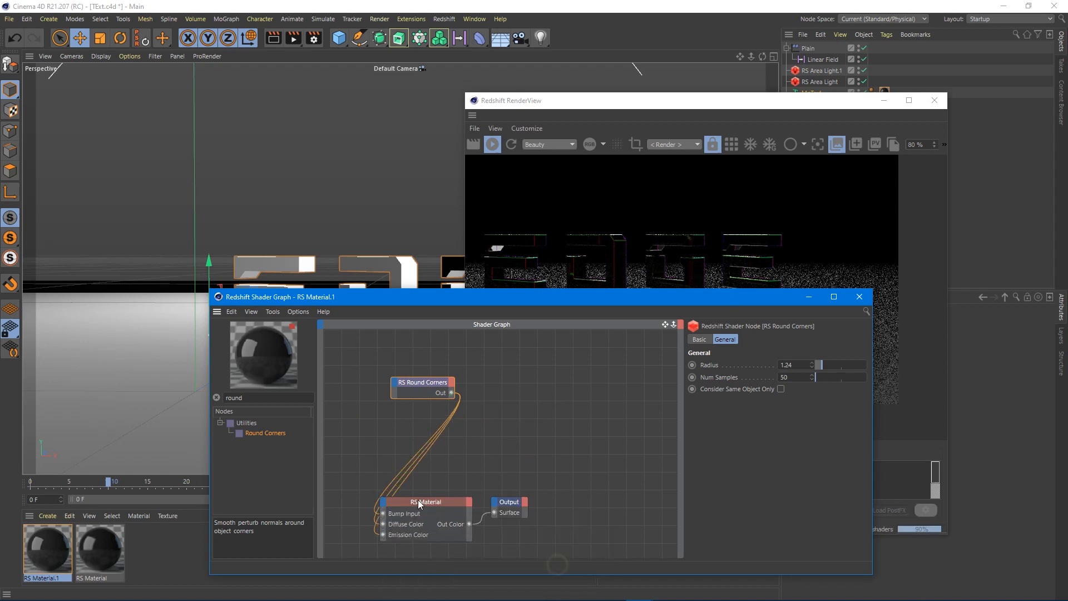
Try an emission weight of 50 on the RS Material and reduce it to 20.
{"action": "left_click", "coordinate": [422, 500]}
{"action": "left_click", "coordinate": [756, 350]}
{"action": "left_click_drag", "start_coordinate": [767, 419], "coordinate": [642, 424]}
{"action": "type", "text": "50"}
{"action": "key", "text": "Return"}
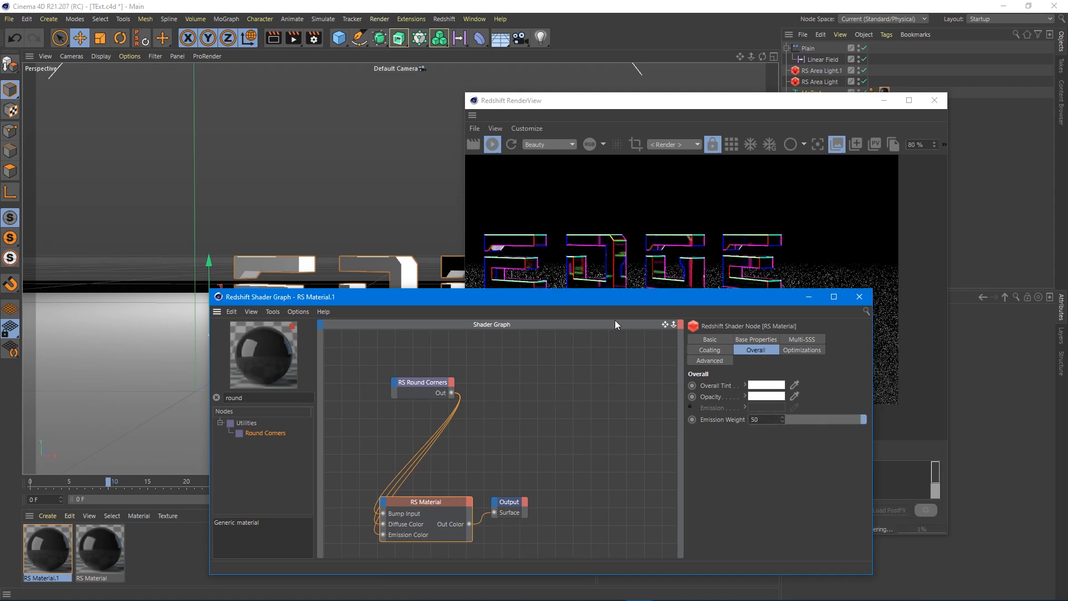
{"action": "left_click_drag", "start_coordinate": [570, 296], "coordinate": [520, 307]}
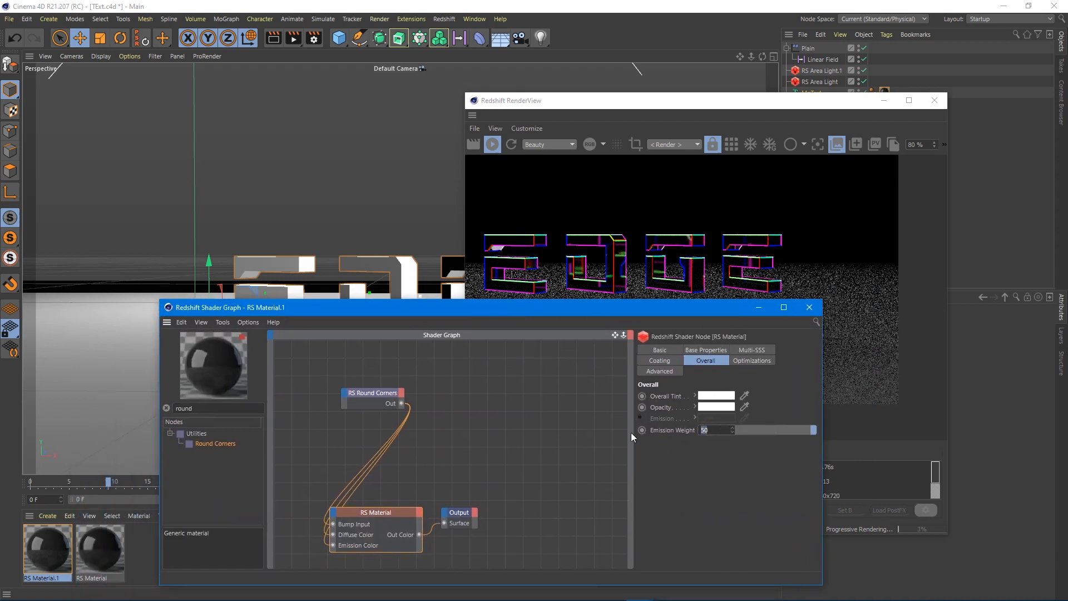
{"action": "type", "text": "20"}
{"action": "key", "text": "Return"}
Open the render settings and set the renderer to Redshift.
{"action": "left_click", "coordinate": [315, 39]}
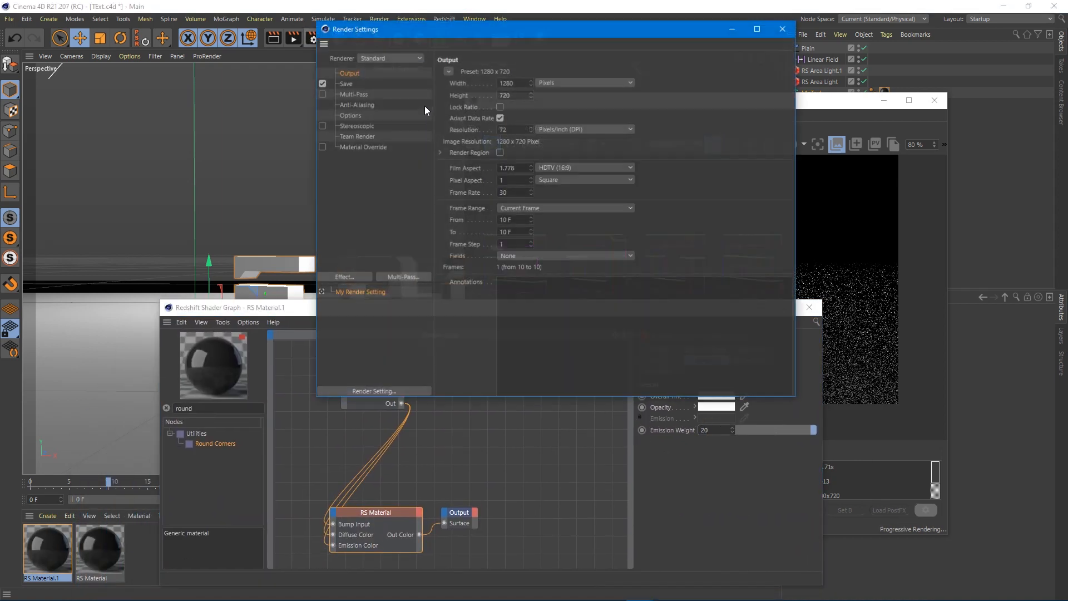
{"action": "scroll", "coordinate": [390, 54], "scroll_direction": "down", "scroll_amount": 4}
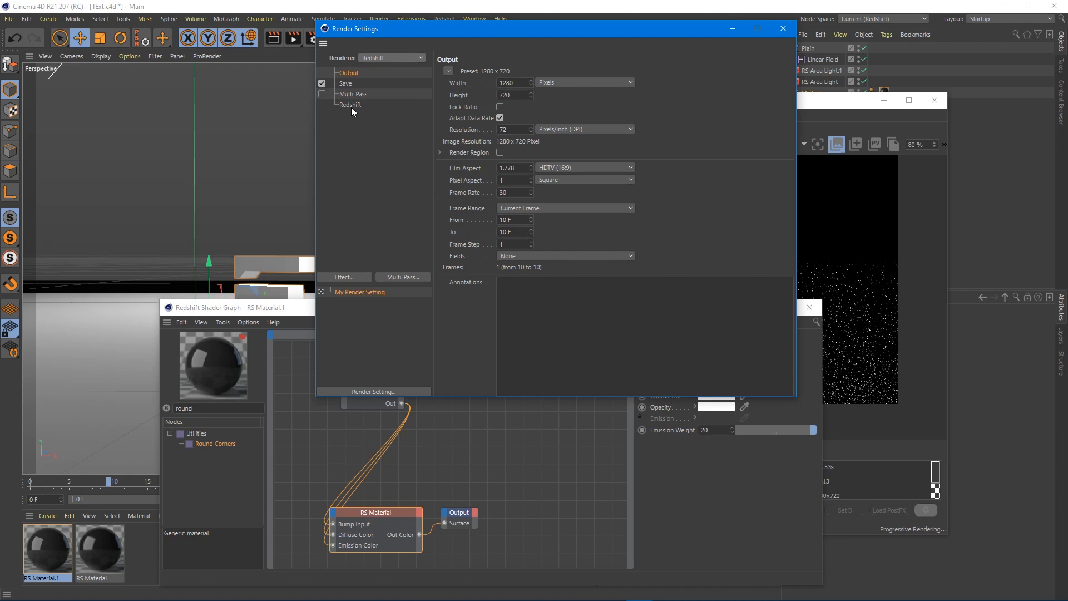
{"action": "left_click", "coordinate": [350, 104]}
{"action": "left_click", "coordinate": [380, 58]}
{"action": "left_click", "coordinate": [380, 98]}
{"action": "left_click", "coordinate": [383, 58]}
{"action": "left_click", "coordinate": [378, 106]}
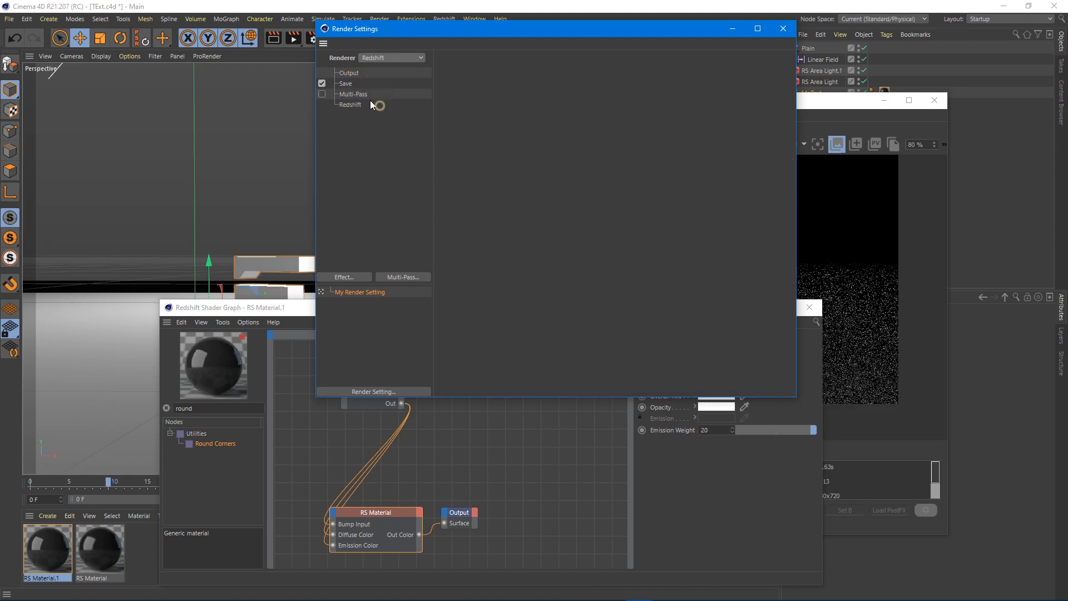
Set both Redshift GI engines to Brute Force with 6 bounces and 1024 rays, and close the render settings.
{"action": "left_click", "coordinate": [350, 105]}
{"action": "left_click", "coordinate": [575, 72]}
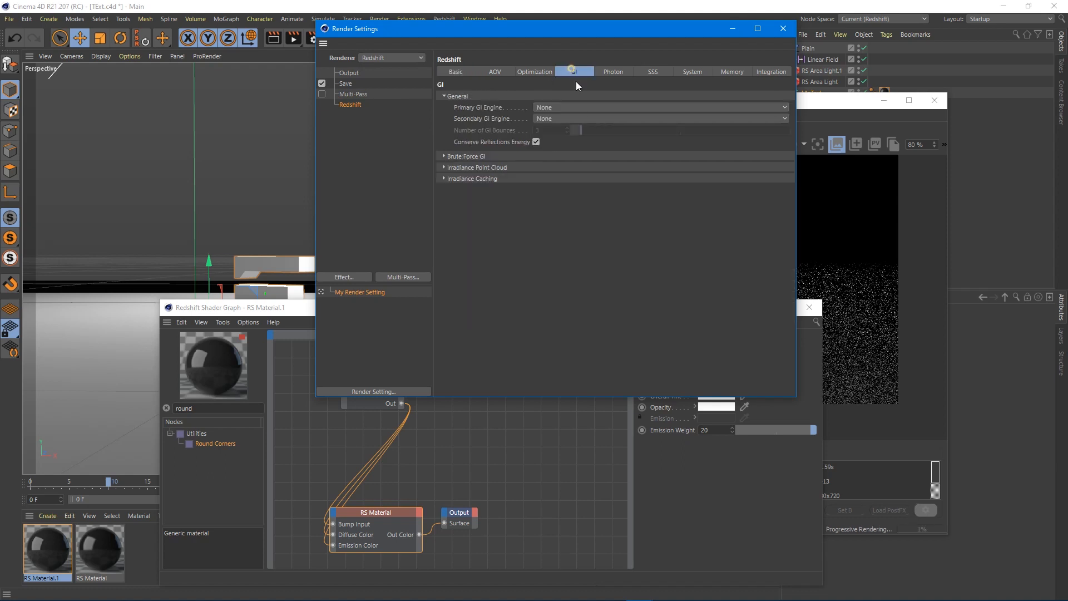
{"action": "left_click_drag", "start_coordinate": [579, 130], "coordinate": [590, 130]}
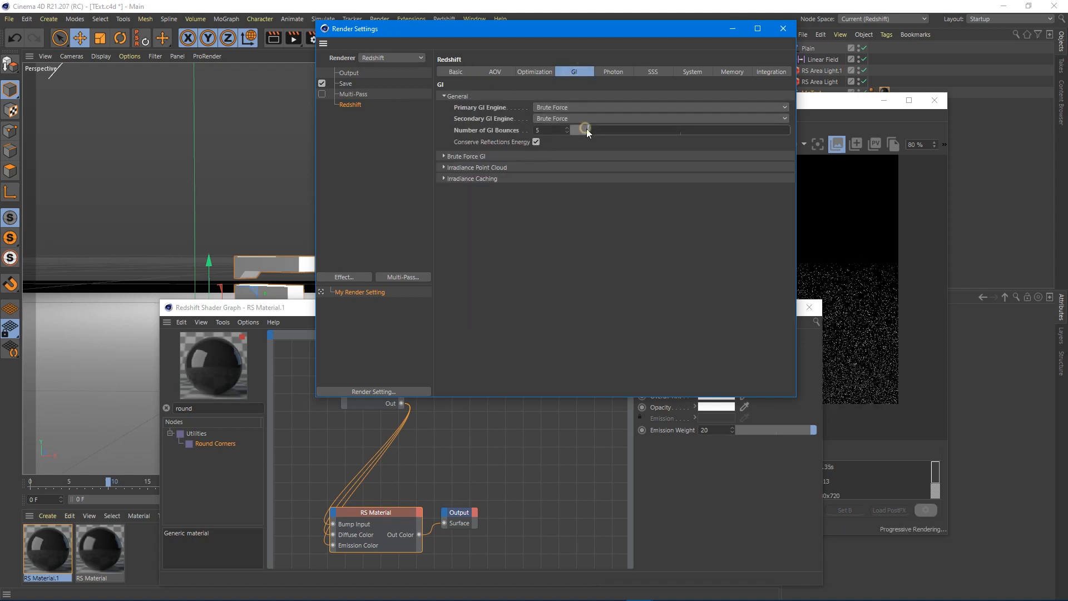
{"action": "left_click", "coordinate": [443, 156]}
{"action": "left_click_drag", "start_coordinate": [524, 167], "coordinate": [450, 164]}
{"action": "type", "text": "1024"}
{"action": "key", "text": "Return"}
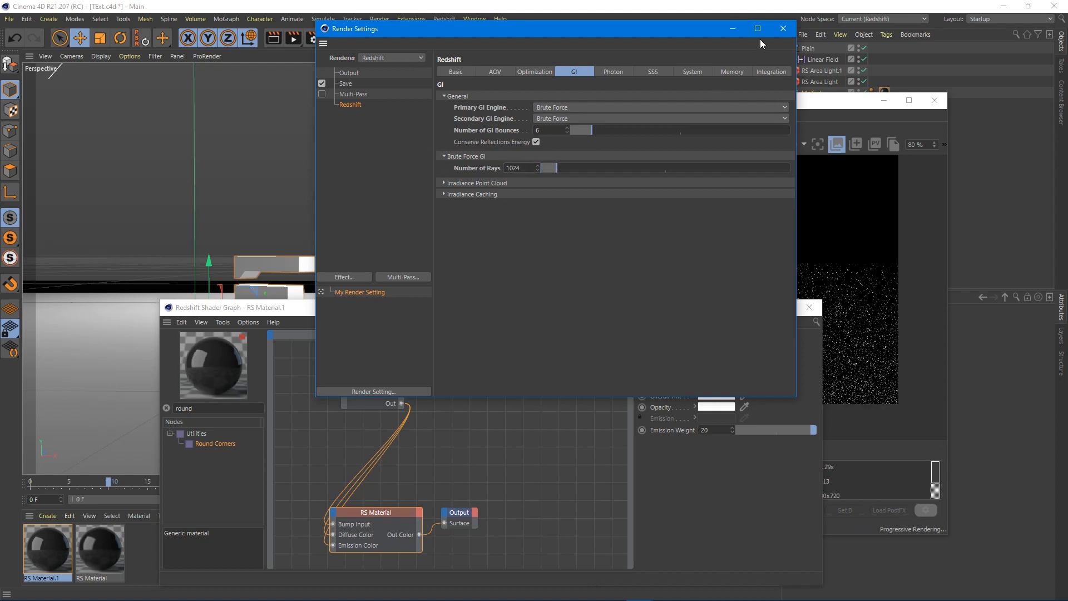
{"action": "left_click", "coordinate": [779, 30]}
Frame the text in the RenderView, toggle RS Area Light.1 off and on, and disable RS Area Light.
{"action": "left_click", "coordinate": [622, 297]}
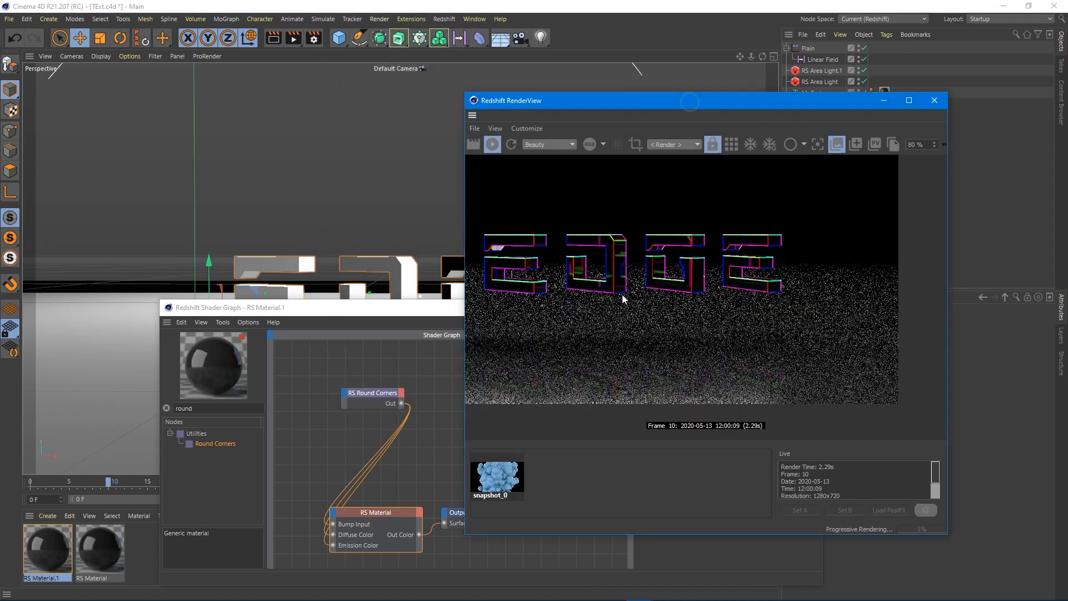
{"action": "left_click_drag", "start_coordinate": [623, 302], "coordinate": [704, 294]}
{"action": "scroll", "coordinate": [683, 315], "scroll_direction": "up", "scroll_amount": 1}
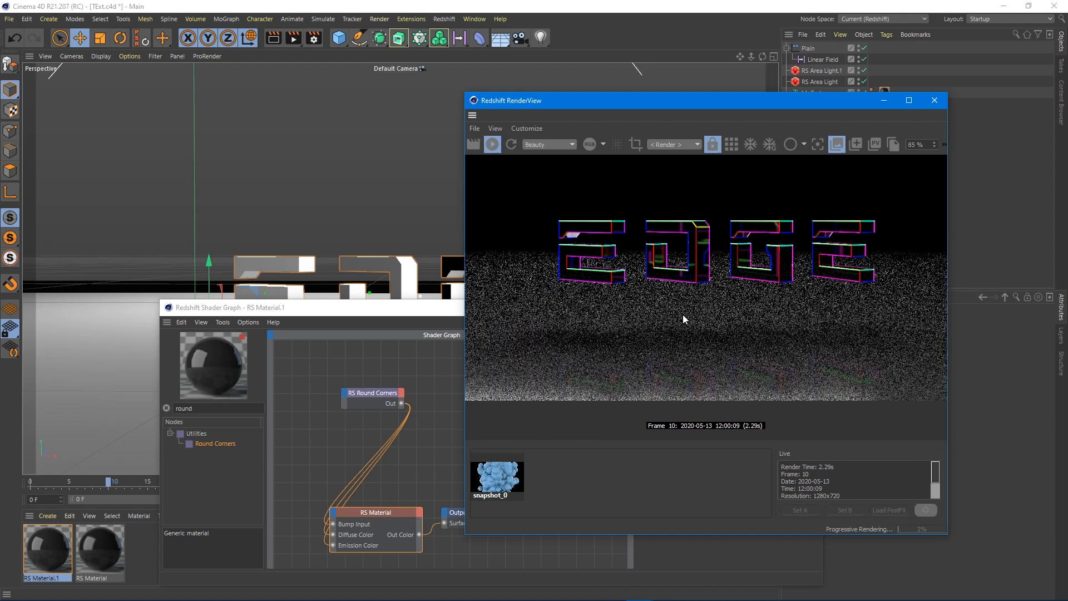
{"action": "left_click_drag", "start_coordinate": [806, 97], "coordinate": [819, 118]}
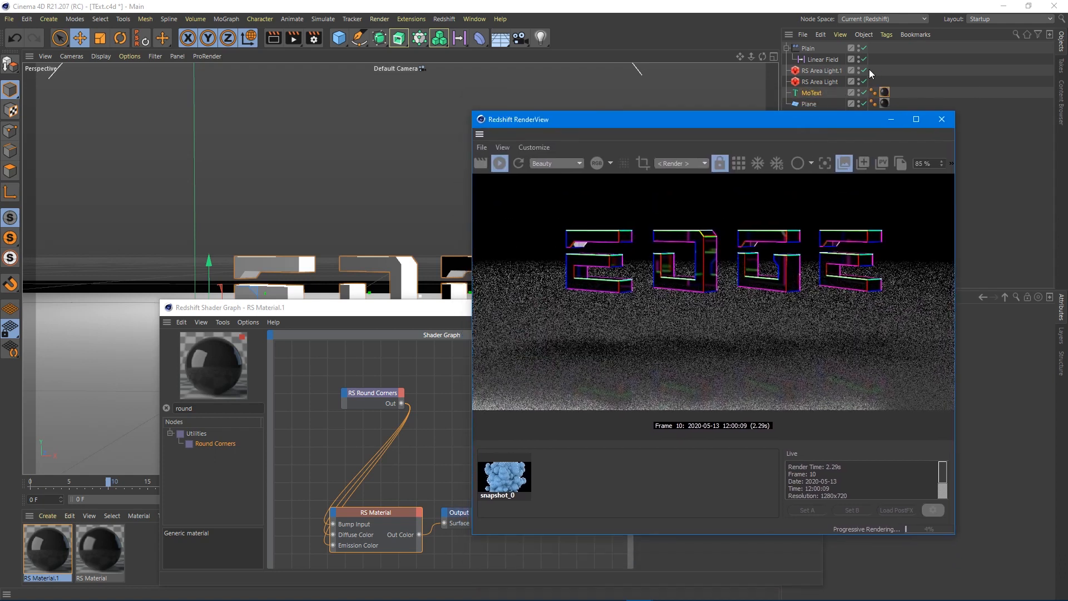
{"action": "left_click", "coordinate": [863, 70]}
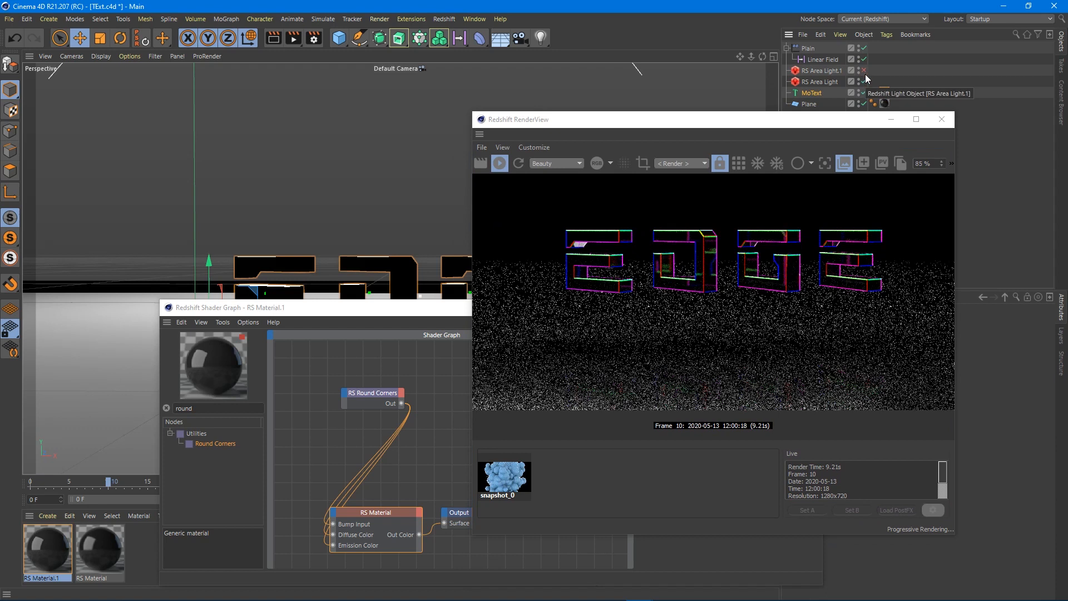
{"action": "left_click", "coordinate": [865, 81]}
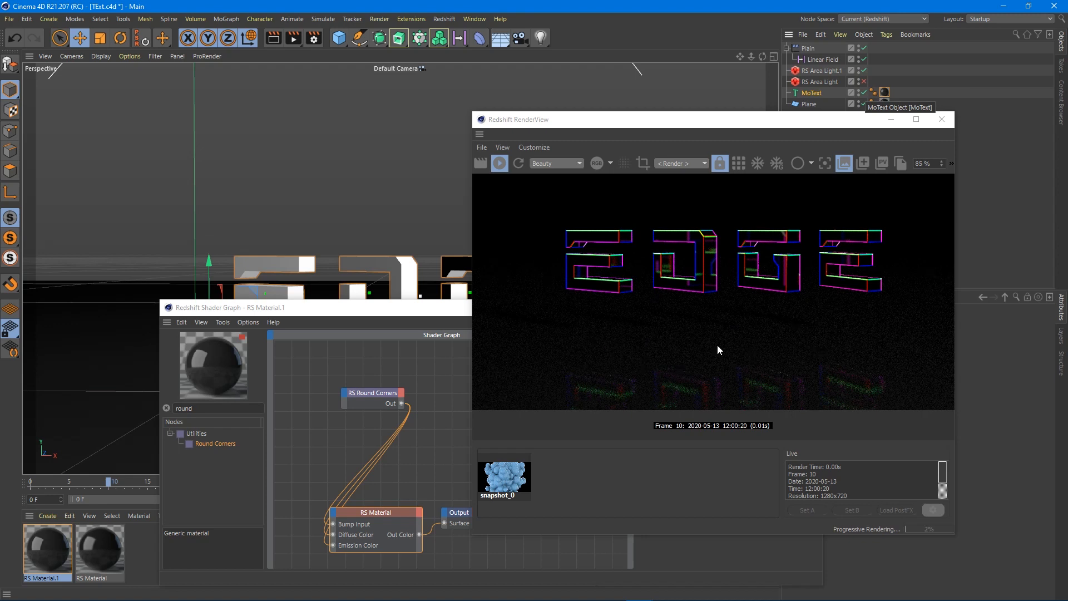
Disconnect Round Corners from the RS Material's Diffuse Color and uncover the RenderView to see the letters.
{"action": "left_click_drag", "start_coordinate": [405, 310], "coordinate": [284, 247]}
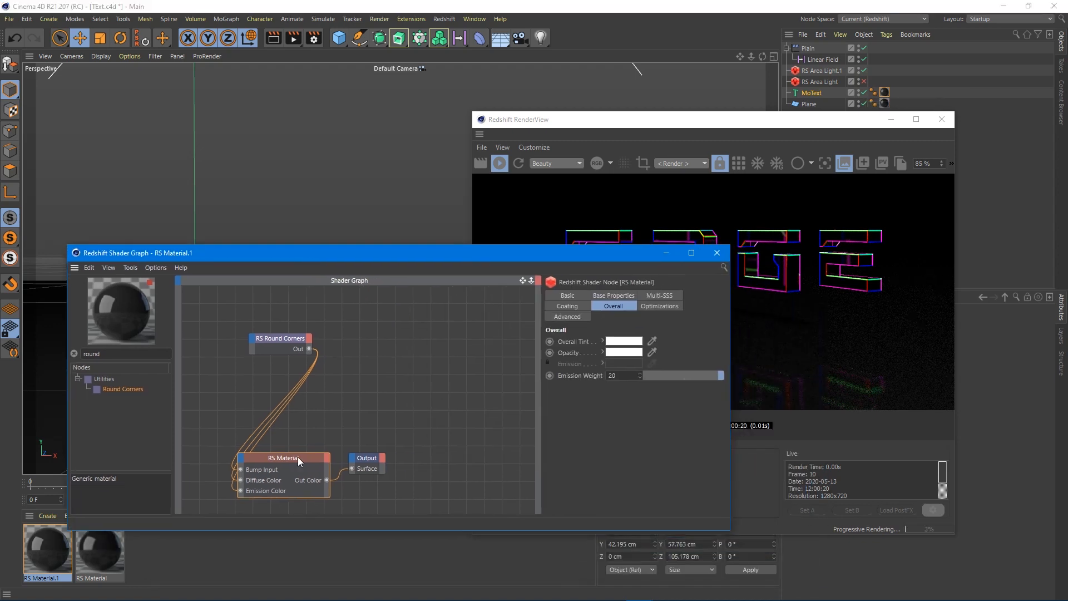
{"action": "left_click_drag", "start_coordinate": [235, 479], "coordinate": [217, 465]}
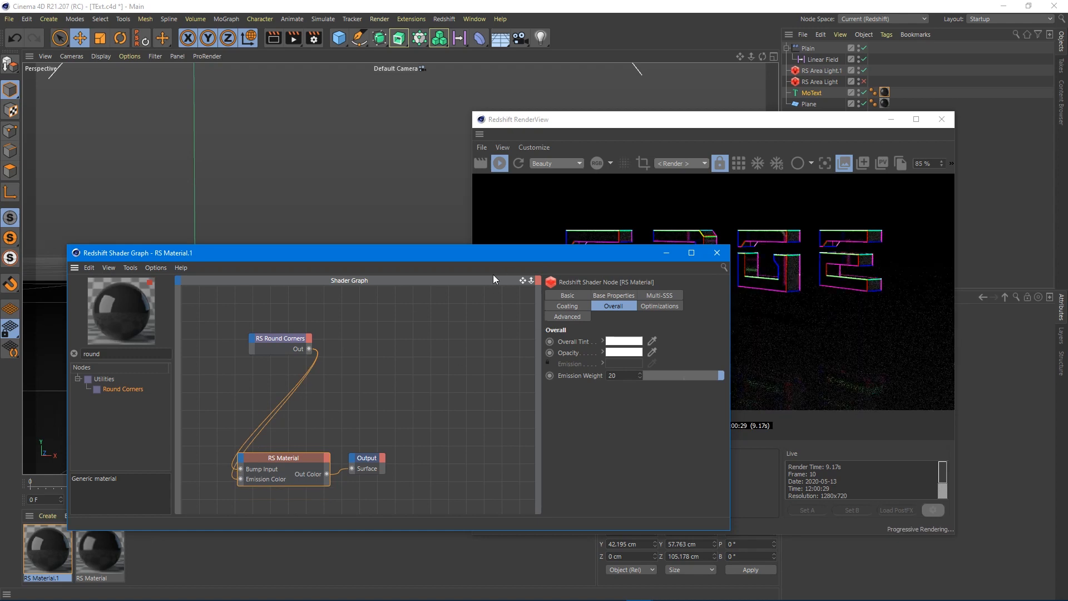
{"action": "left_click_drag", "start_coordinate": [463, 255], "coordinate": [438, 250]}
{"action": "left_click_drag", "start_coordinate": [693, 119], "coordinate": [721, 91]}
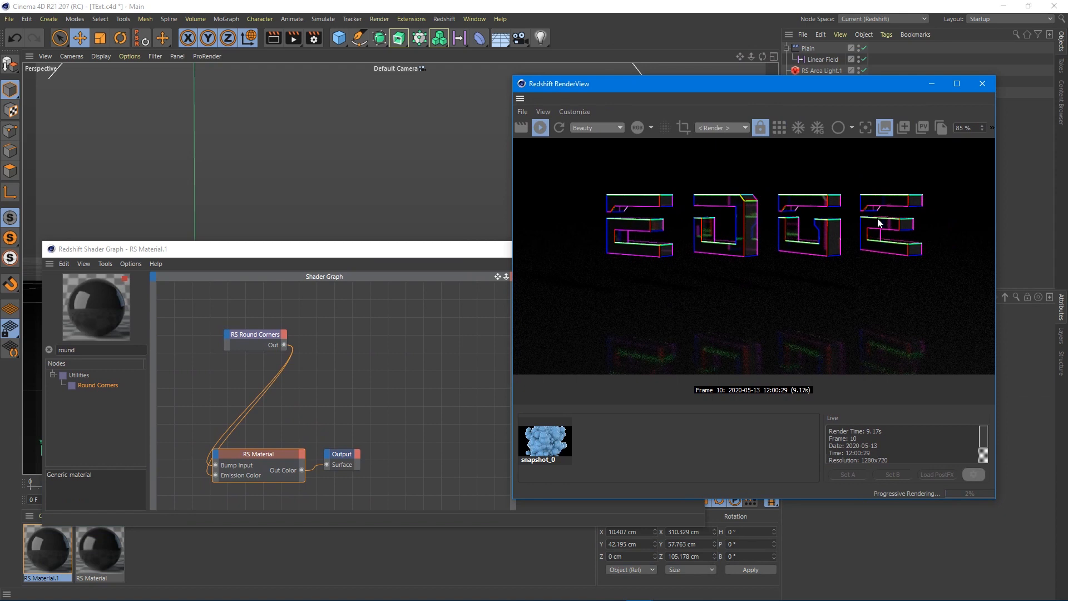
Move the Shader Graph aside, play the letter animation with the live render running, and pause it around frame 40.
{"action": "left_click", "coordinate": [294, 250]}
{"action": "left_click_drag", "start_coordinate": [425, 249], "coordinate": [490, 561]}
{"action": "left_click", "coordinate": [558, 501]}
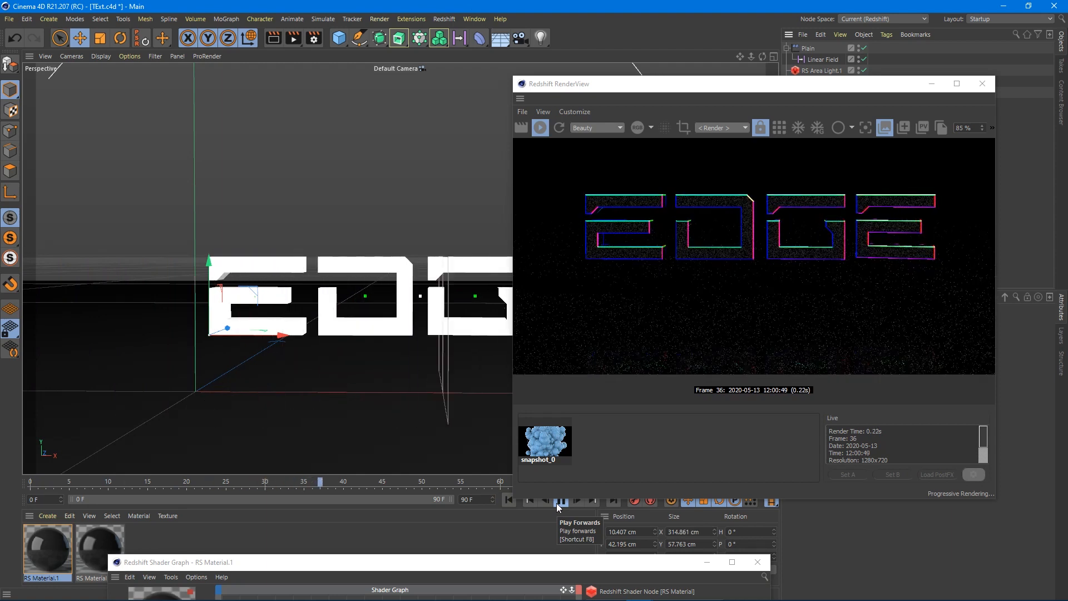
{"action": "left_click", "coordinate": [558, 500]}
Insert a Color Correct node between Round Corners and the RS Material's Emission Color, and set its hue shift to 307.8.
{"action": "left_click_drag", "start_coordinate": [495, 561], "coordinate": [489, 273]}
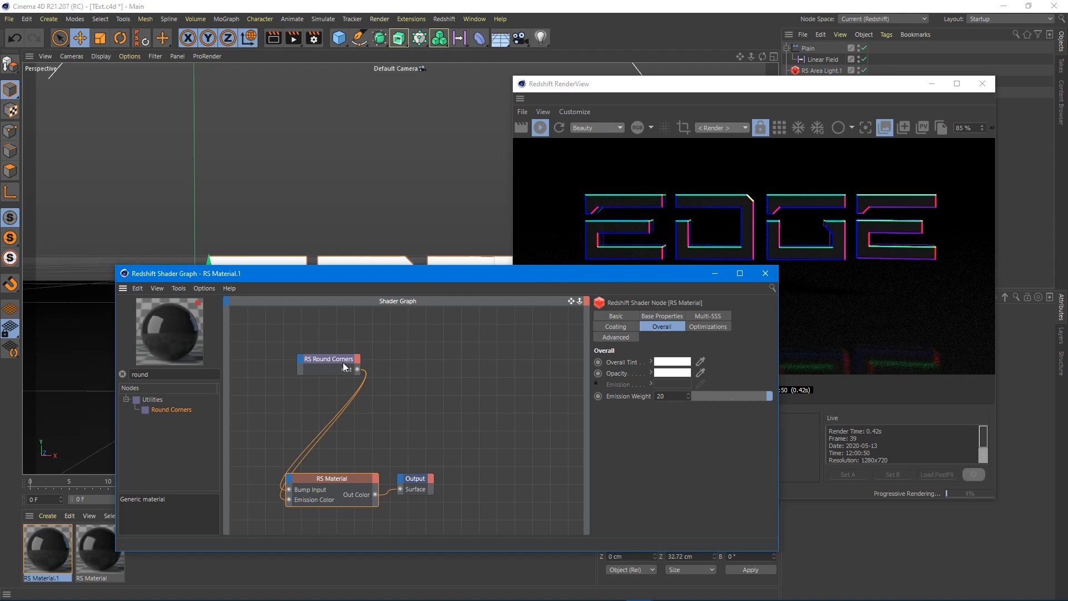
{"action": "left_click_drag", "start_coordinate": [328, 356], "coordinate": [313, 349]}
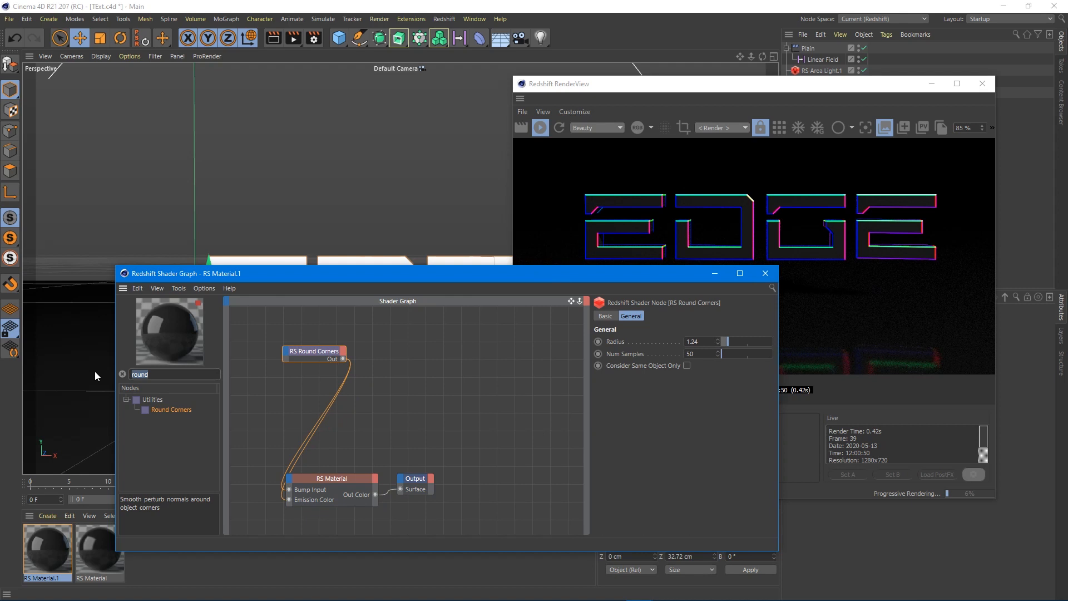
{"action": "type", "text": "colo"}
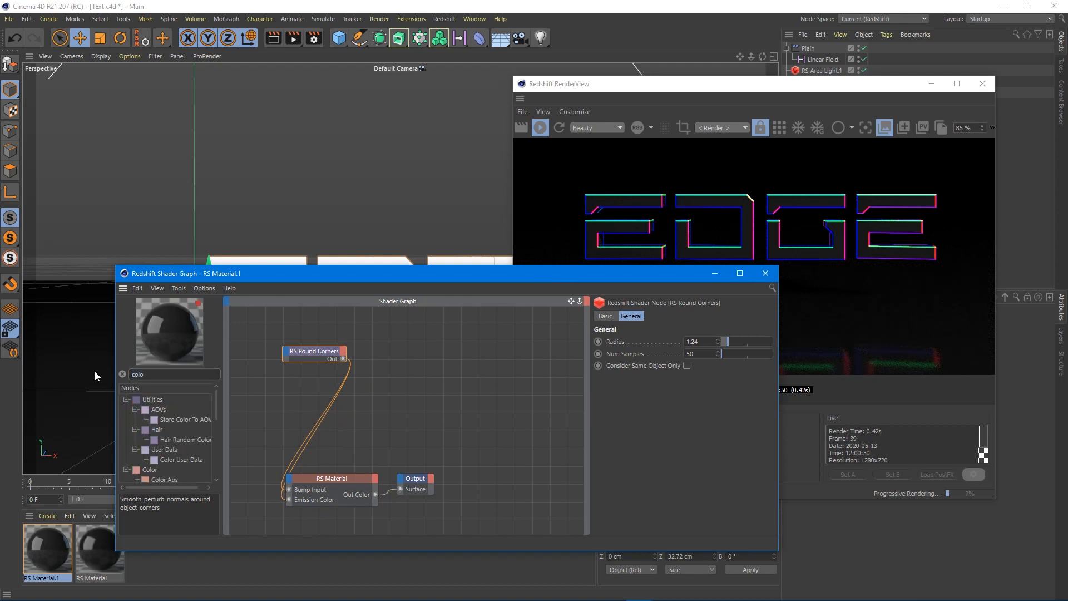
{"action": "scroll", "coordinate": [169, 447], "scroll_direction": "down", "scroll_amount": 4}
{"action": "left_click_drag", "start_coordinate": [160, 397], "coordinate": [389, 393]}
{"action": "left_click_drag", "start_coordinate": [342, 358], "coordinate": [365, 398]}
{"action": "left_click_drag", "start_coordinate": [439, 420], "coordinate": [289, 499]}
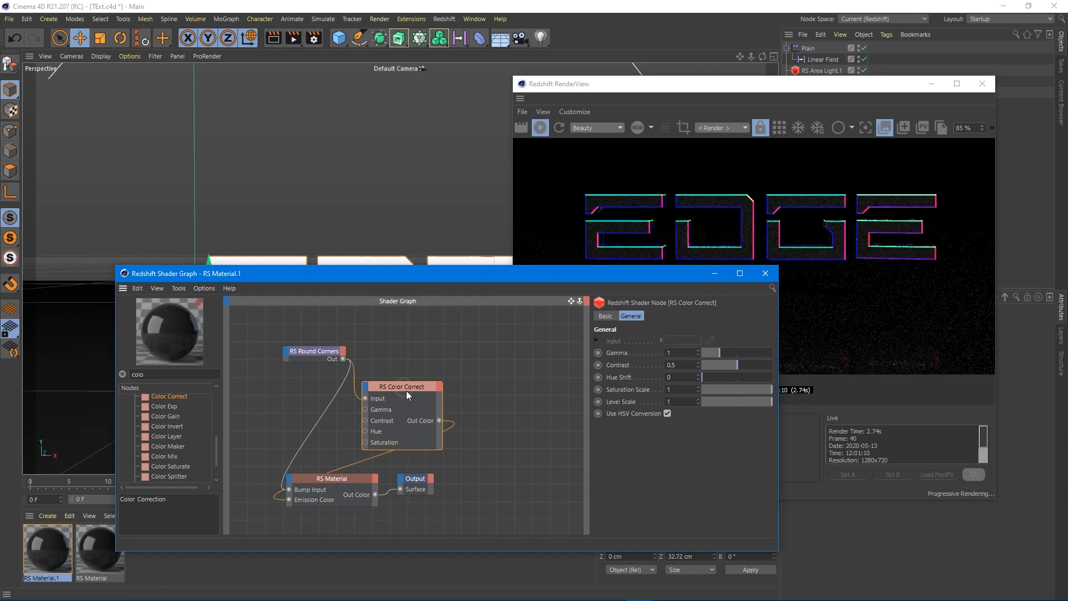
{"action": "left_click_drag", "start_coordinate": [724, 375], "coordinate": [763, 371]}
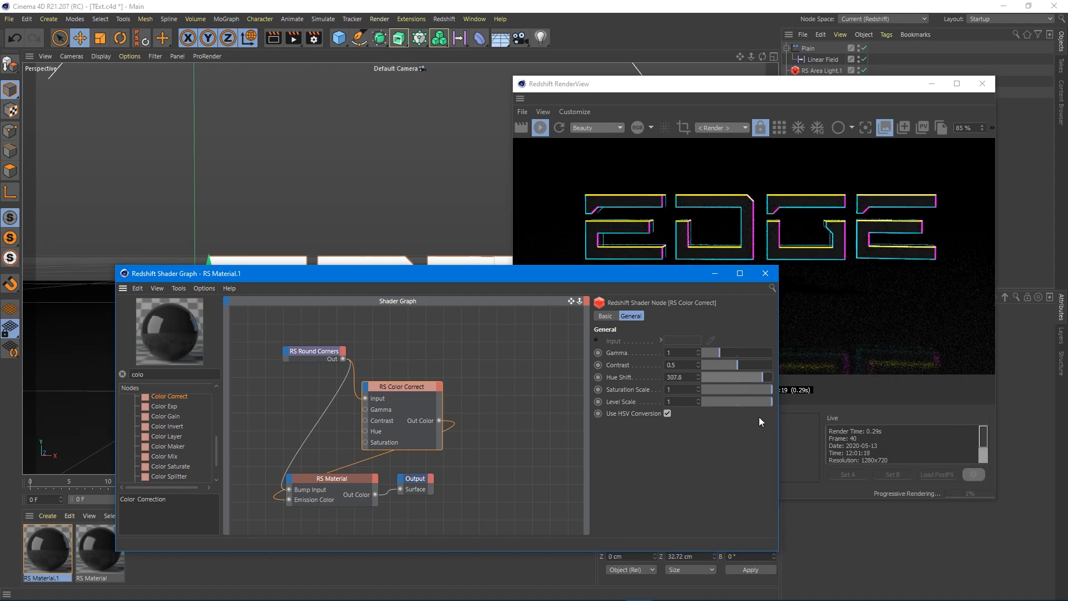
Adjust the saturation scale and shift the hue on the RS Color Correct node to recolor the glowing edges.
{"action": "left_click_drag", "start_coordinate": [750, 391], "coordinate": [805, 395]}
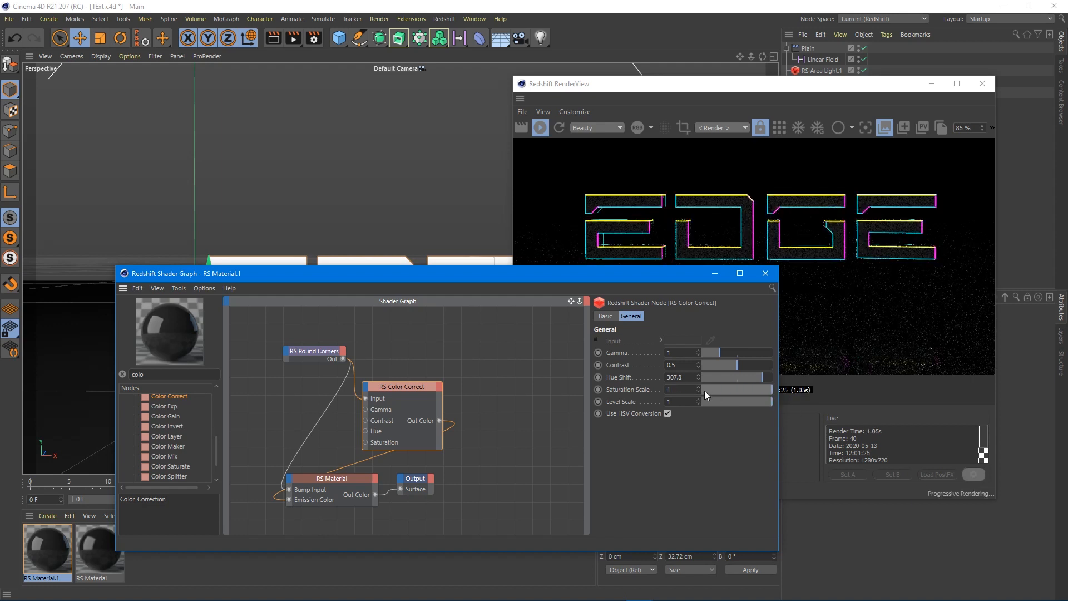
{"action": "left_click_drag", "start_coordinate": [739, 375], "coordinate": [706, 350]}
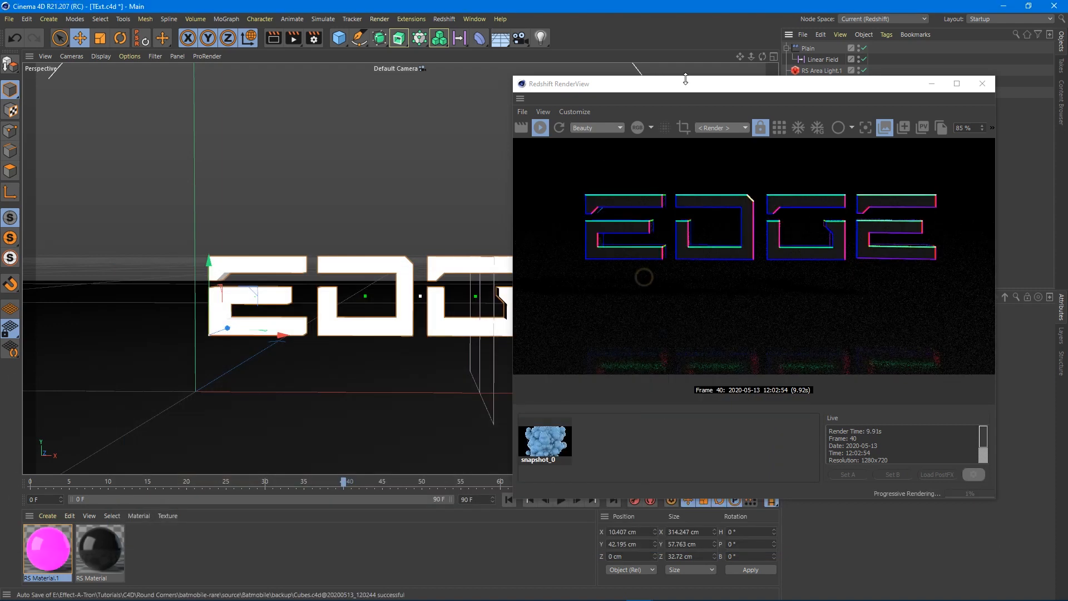
Widen and reposition the RenderView so its full toolbar is accessible.
{"action": "left_click_drag", "start_coordinate": [685, 83], "coordinate": [469, 106]}
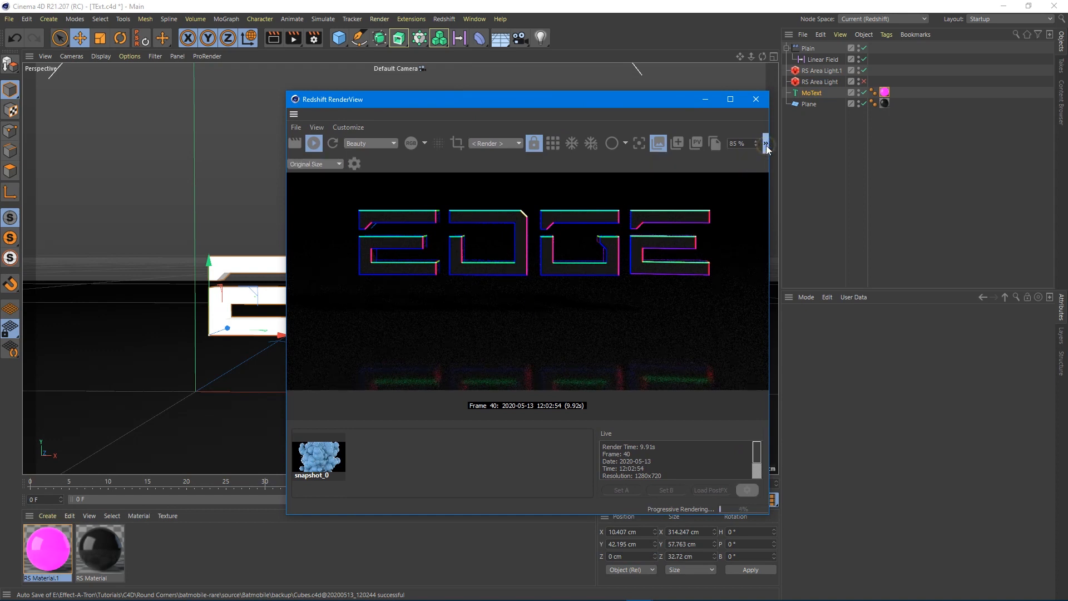
{"action": "left_click_drag", "start_coordinate": [769, 161], "coordinate": [965, 162]}
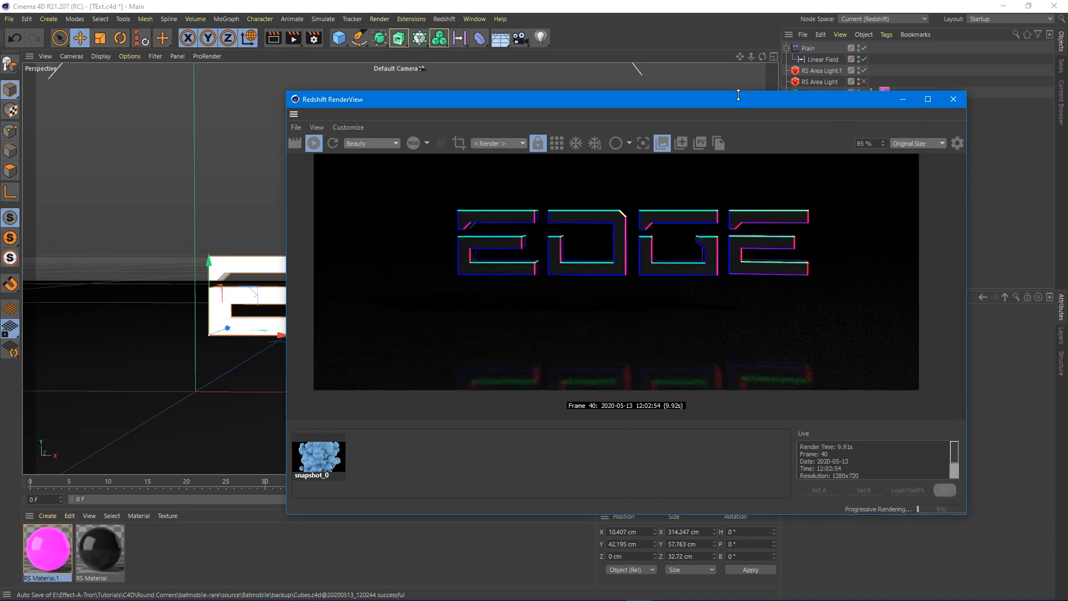
{"action": "left_click_drag", "start_coordinate": [734, 105], "coordinate": [505, 89]}
Show the RenderView display settings and enable Bloom with a threshold of 7.563 and softness of 0.076.
{"action": "left_click", "coordinate": [728, 126]}
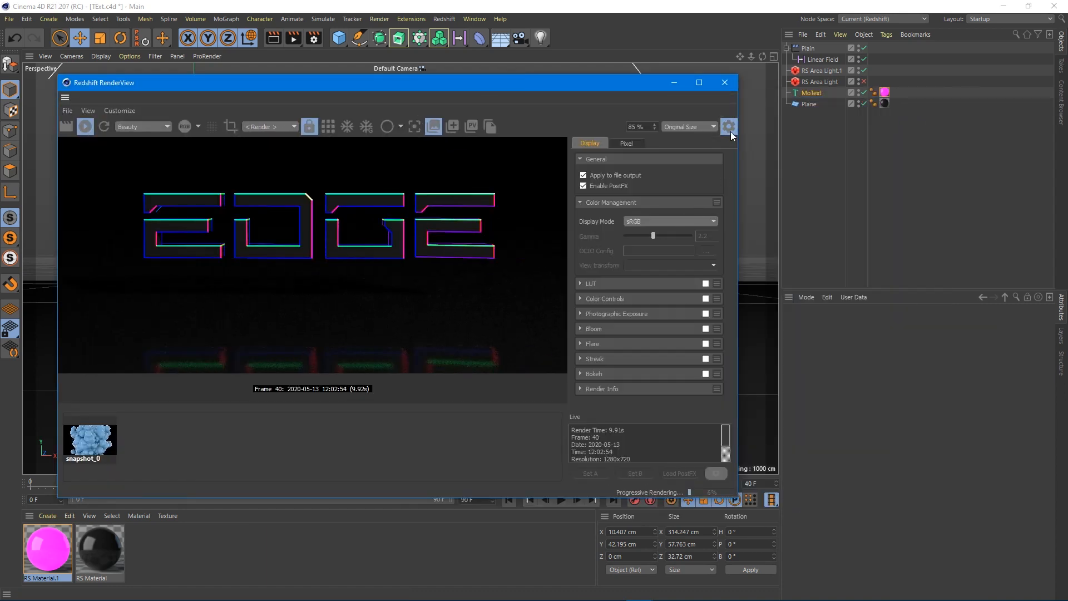
{"action": "left_click", "coordinate": [705, 328]}
{"action": "mouse_move", "coordinate": [653, 348]}
{"action": "left_mouse_down"}
{"action": "mouse_move", "coordinate": [632, 344]}
{"action": "mouse_move", "coordinate": [631, 361]}
{"action": "mouse_move", "coordinate": [653, 347]}
{"action": "mouse_move", "coordinate": [636, 348]}
{"action": "left_mouse_up"}
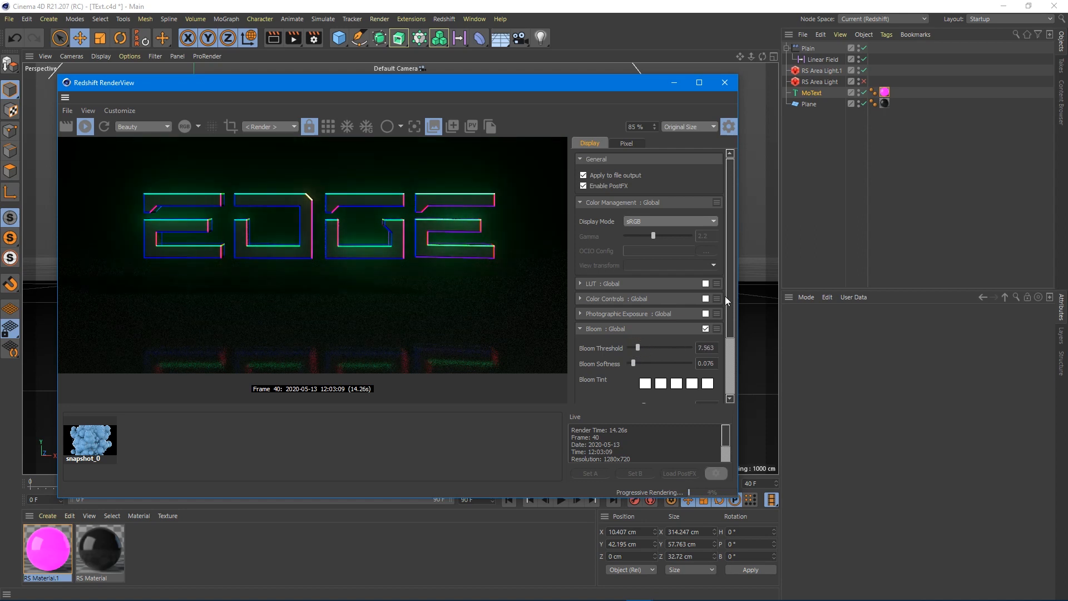
Enable the Streak effect and set its threshold to 3.879 and tail to 0.560.
{"action": "mouse_move", "coordinate": [725, 296]}
{"action": "left_mouse_down"}
{"action": "mouse_move", "coordinate": [725, 348]}
{"action": "mouse_move", "coordinate": [668, 359]}
{"action": "left_mouse_up"}
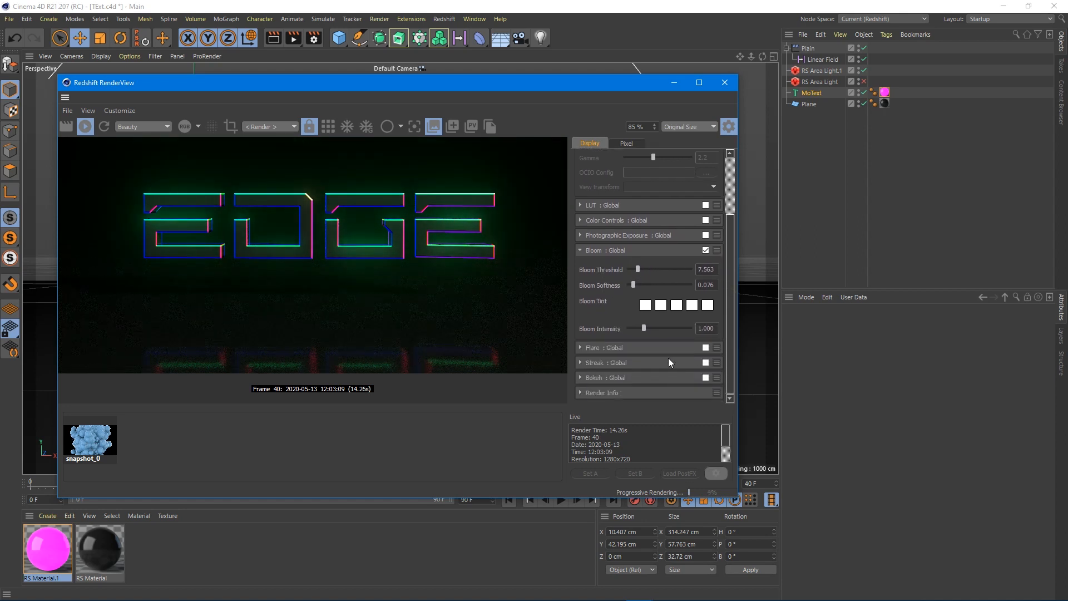
{"action": "left_click", "coordinate": [705, 362]}
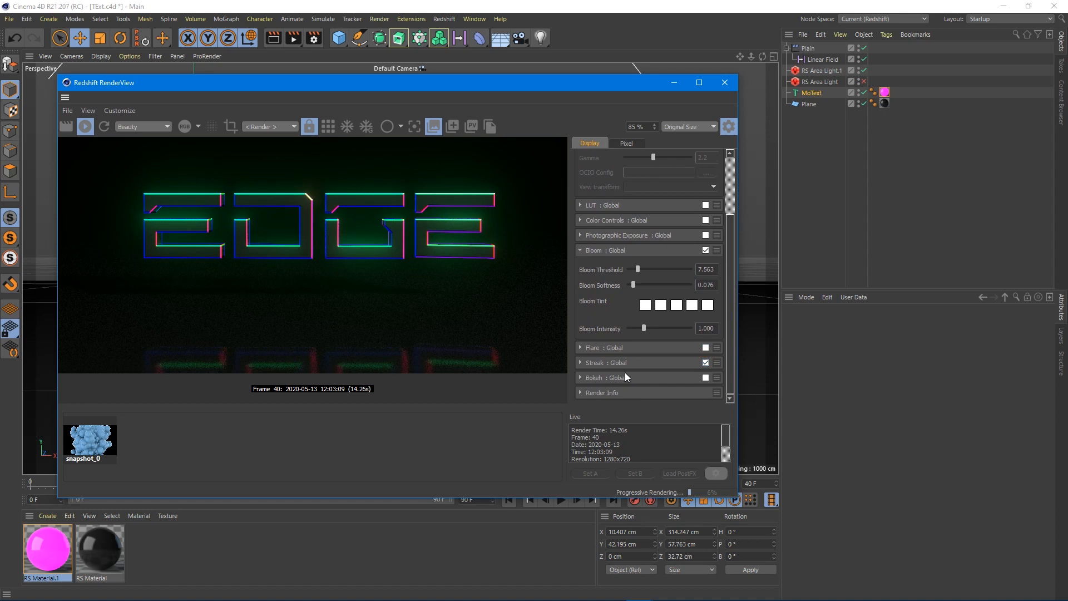
{"action": "left_click", "coordinate": [579, 363]}
{"action": "mouse_move", "coordinate": [648, 378]}
{"action": "left_mouse_down"}
{"action": "mouse_move", "coordinate": [625, 378]}
{"action": "mouse_move", "coordinate": [657, 396]}
{"action": "left_mouse_up"}
{"action": "scroll", "coordinate": [727, 343], "scroll_direction": "down", "scroll_amount": 3}
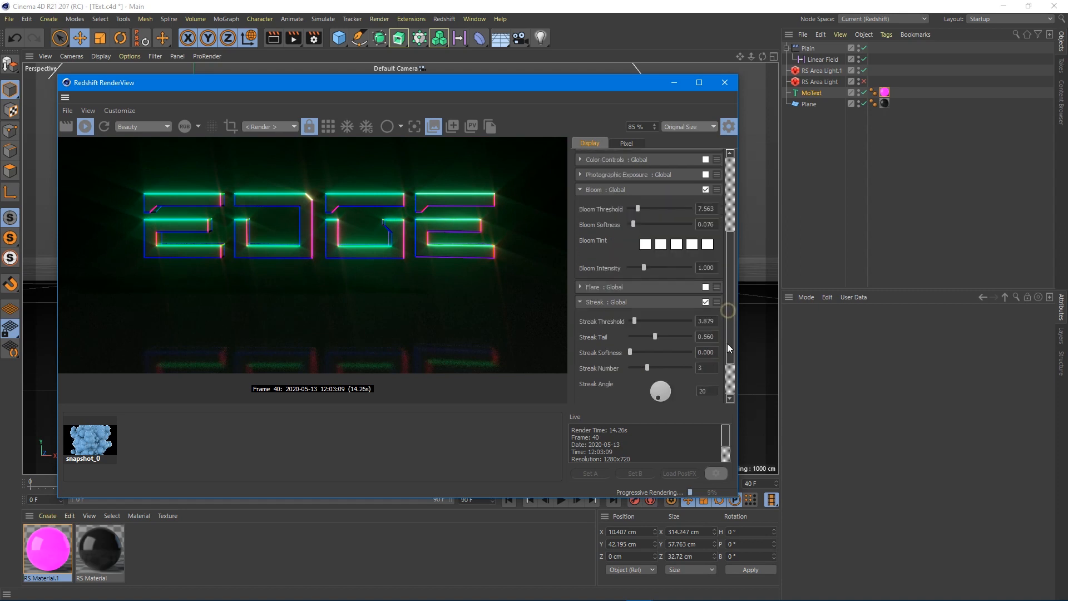
Set the Streak Number to 1, the Streak Angle to 223 and the Streak Intensity to 0.310.
{"action": "left_click_drag", "start_coordinate": [647, 341], "coordinate": [627, 340]}
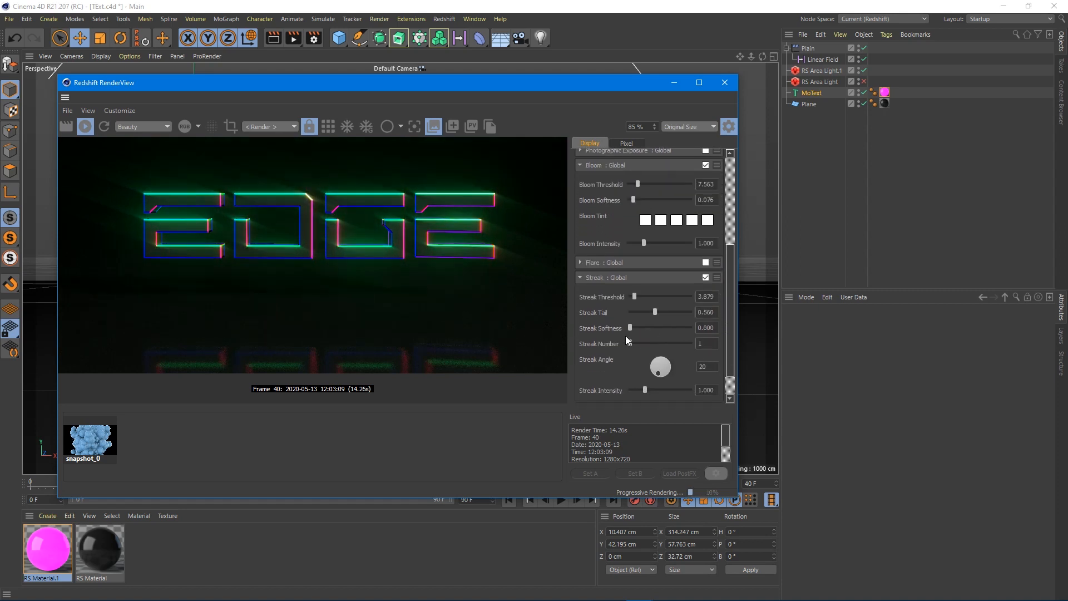
{"action": "mouse_move", "coordinate": [662, 372]}
{"action": "left_mouse_down"}
{"action": "mouse_move", "coordinate": [718, 360]}
{"action": "mouse_move", "coordinate": [779, 298]}
{"action": "left_mouse_up"}
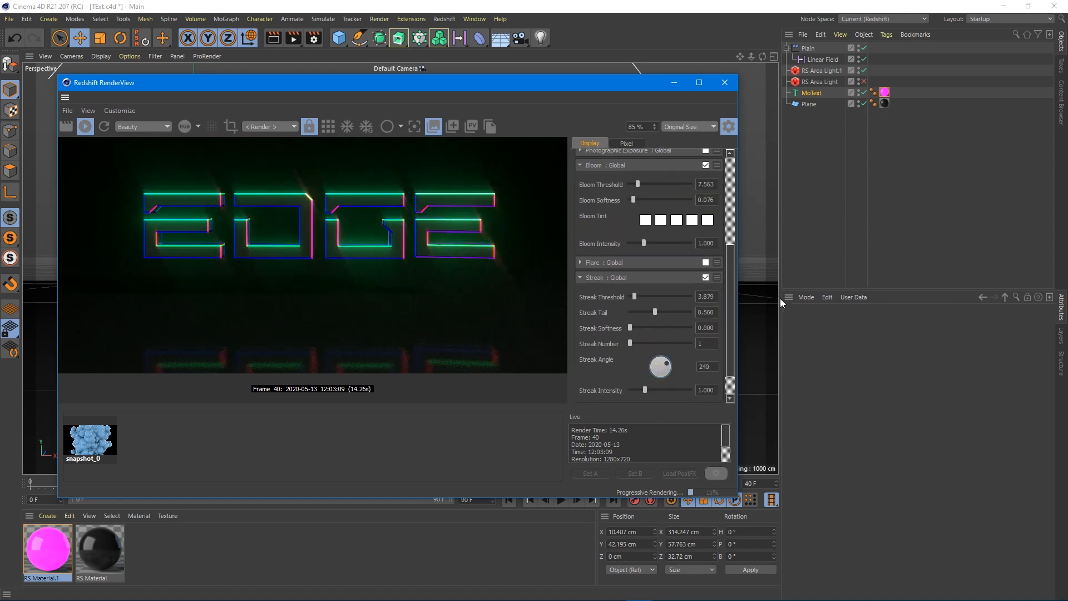
{"action": "mouse_move", "coordinate": [645, 389]}
{"action": "left_mouse_down"}
{"action": "mouse_move", "coordinate": [624, 388]}
{"action": "mouse_move", "coordinate": [635, 389]}
{"action": "left_mouse_up"}
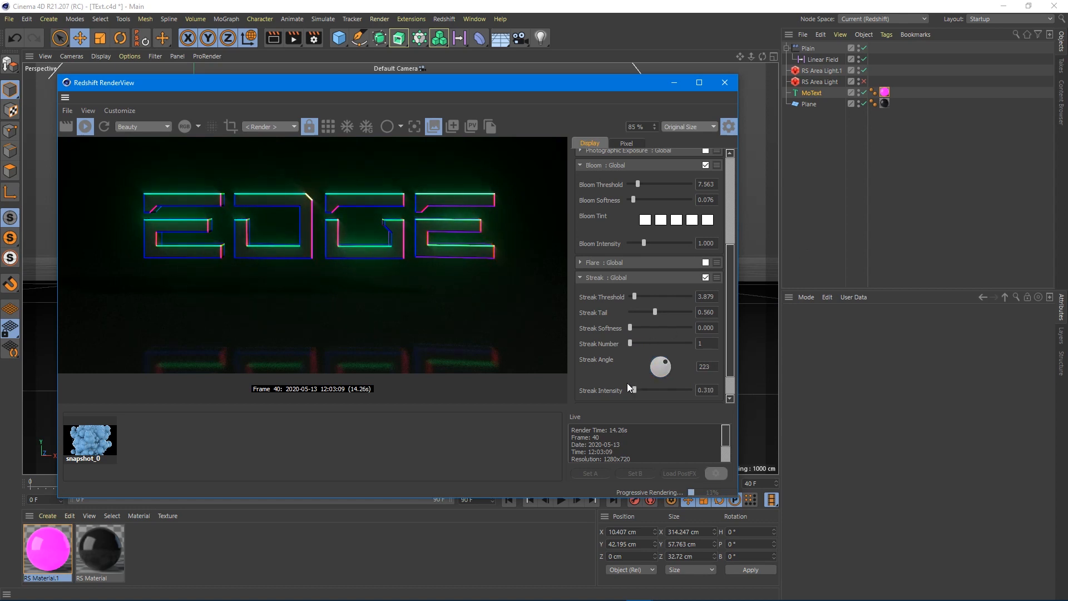
Uncover the timeline, play the glowing letter animation in the live render, pause around frame 20, and move the RenderView back over the scene.
{"action": "left_click_drag", "start_coordinate": [645, 82], "coordinate": [705, 39]}
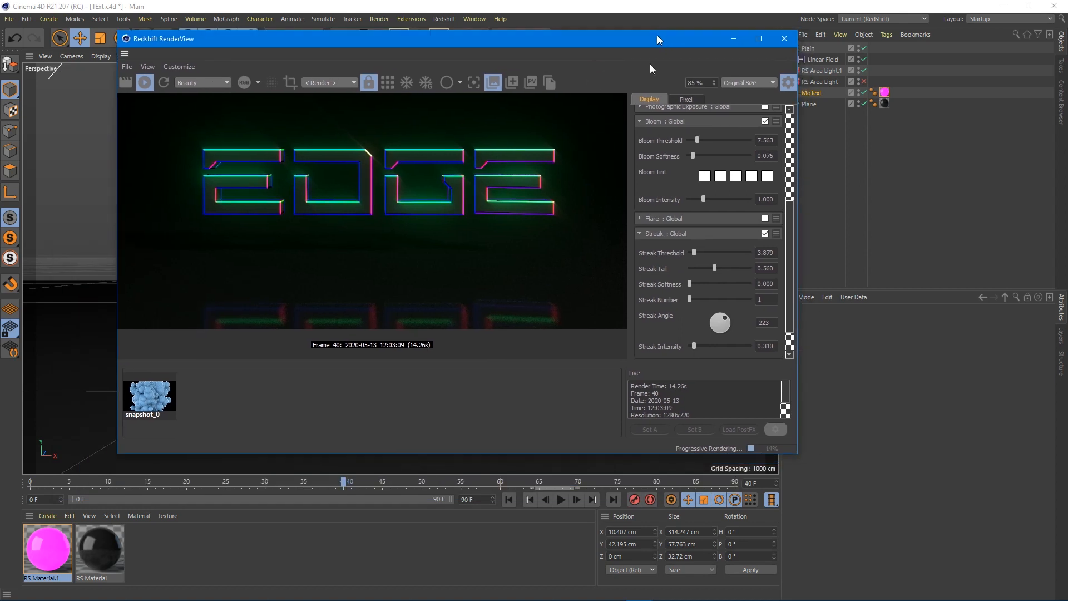
{"action": "left_click", "coordinate": [544, 499]}
{"action": "left_click", "coordinate": [560, 500]}
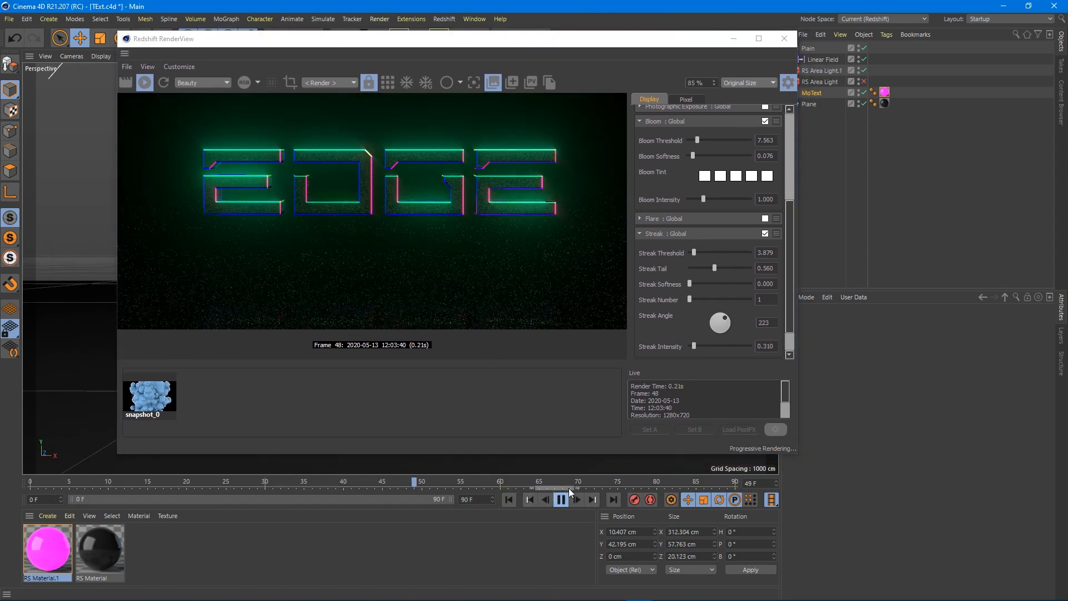
{"action": "left_click", "coordinate": [508, 504]}
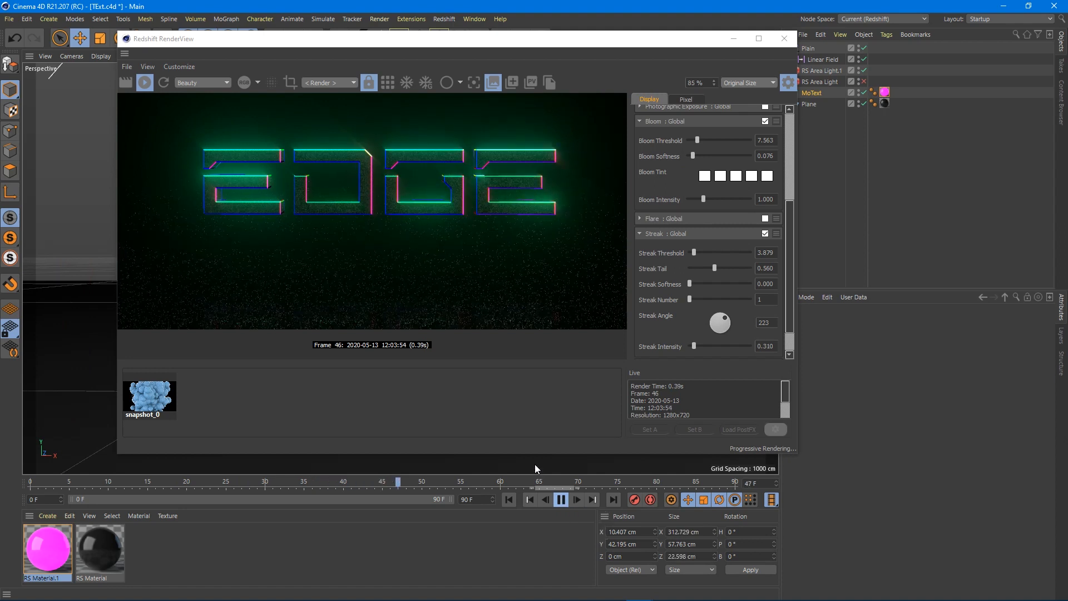
{"action": "left_click", "coordinate": [561, 499]}
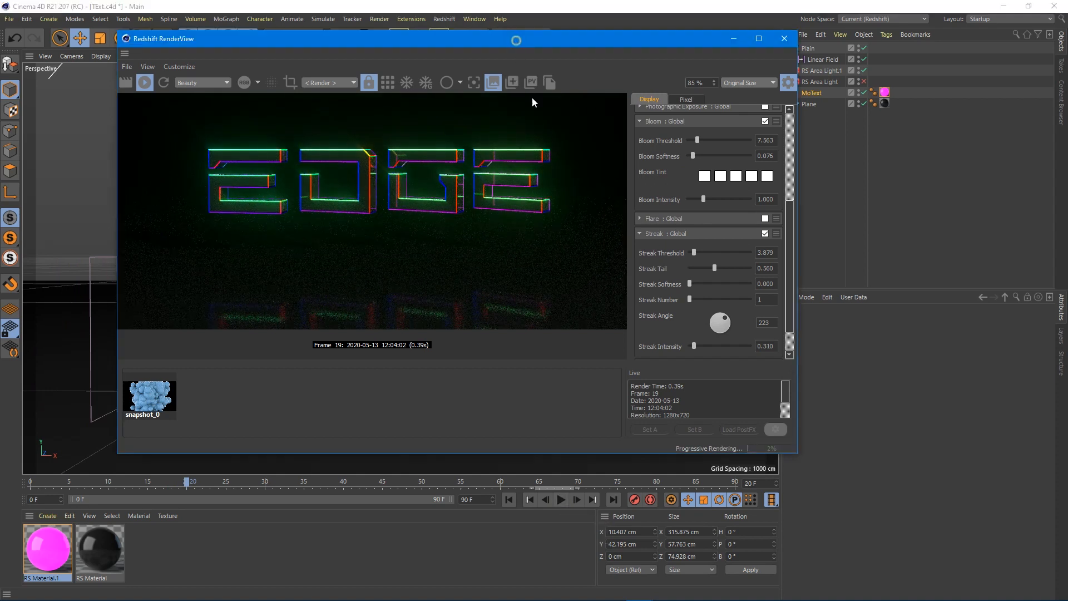
{"action": "left_click_drag", "start_coordinate": [517, 38], "coordinate": [542, 114]}
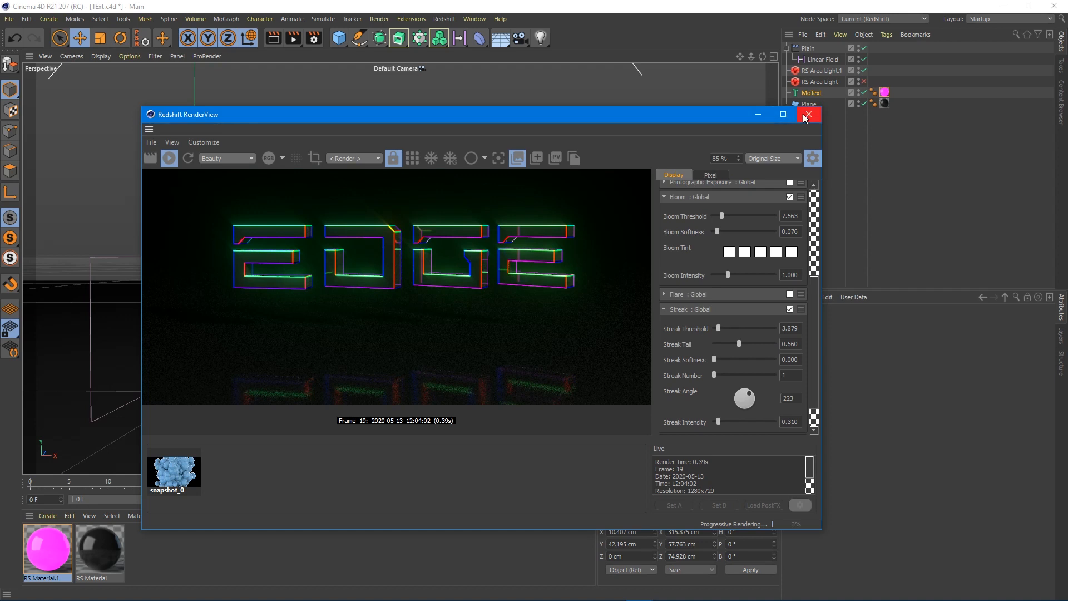